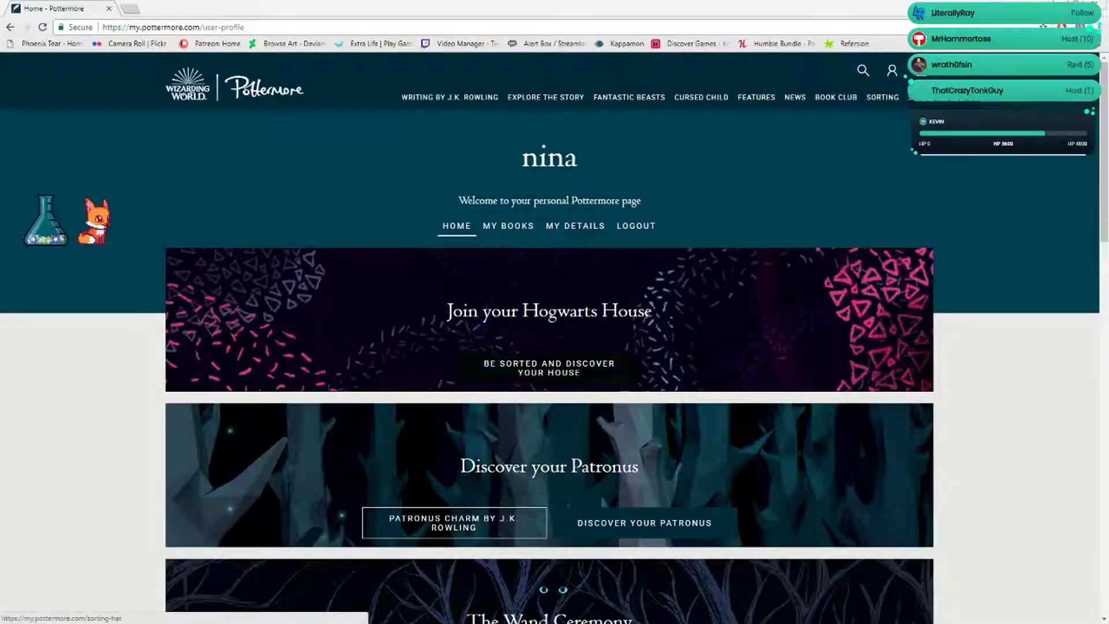
Go to the house sorting page and start J.K. Rowling's Sorting Hat story
{"action": "left_click", "coordinate": [549, 368]}
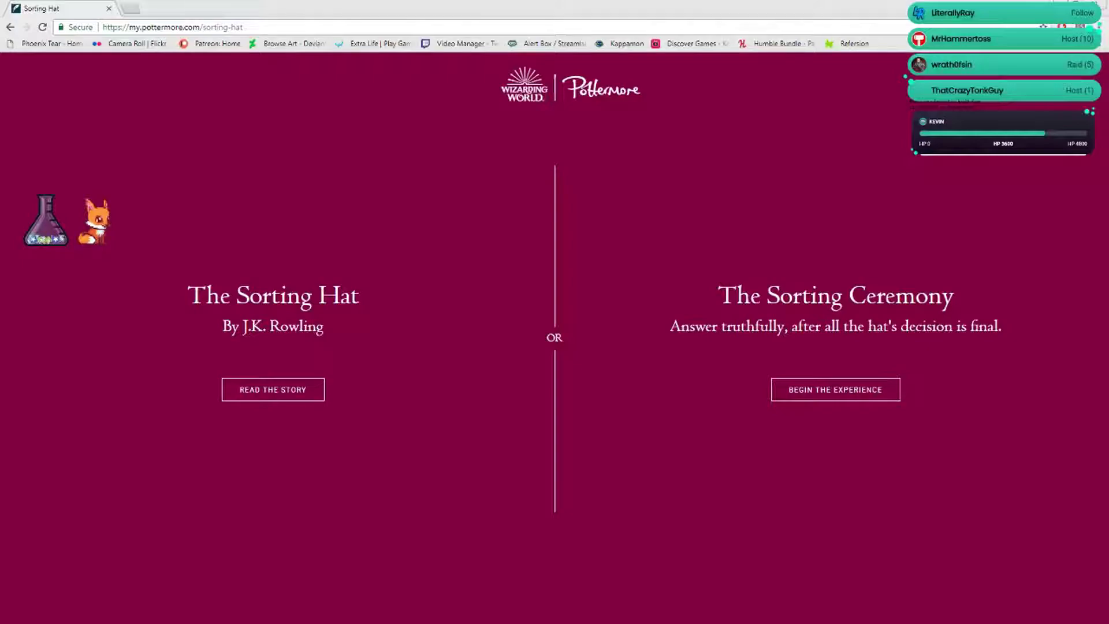
{"action": "left_click", "coordinate": [273, 389]}
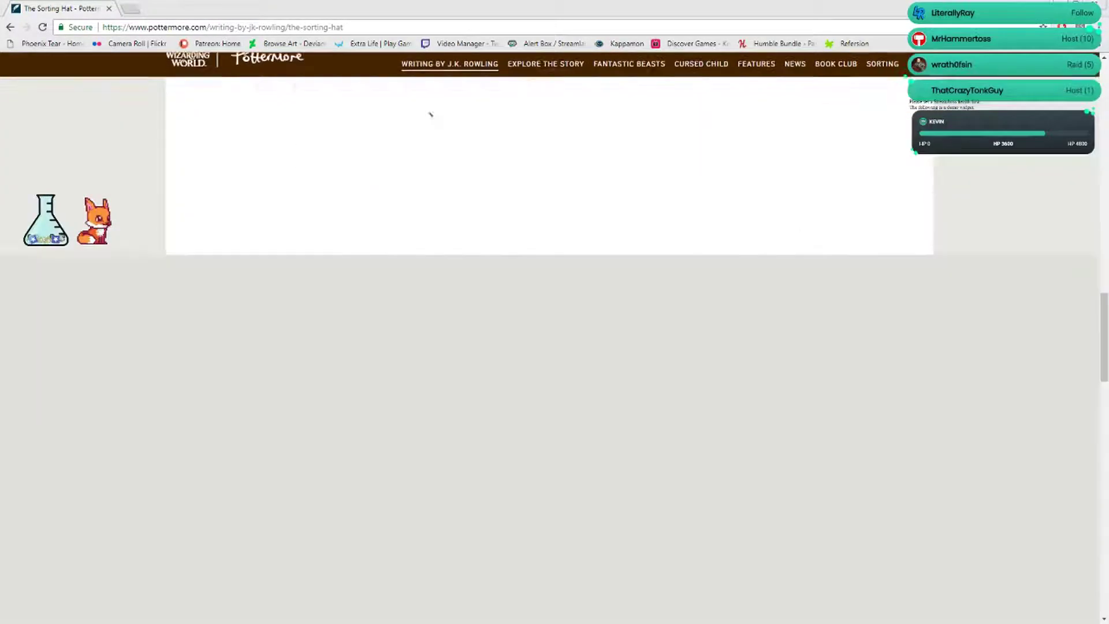
{"action": "scroll", "coordinate": [430, 115], "scroll_direction": "up", "scroll_amount": 5}
{"action": "scroll", "coordinate": [430, 115], "scroll_direction": "up", "scroll_amount": 3}
{"action": "scroll", "coordinate": [430, 114], "scroll_direction": "up", "scroll_amount": 5}
{"action": "scroll", "coordinate": [429, 115], "scroll_direction": "up", "scroll_amount": 5}
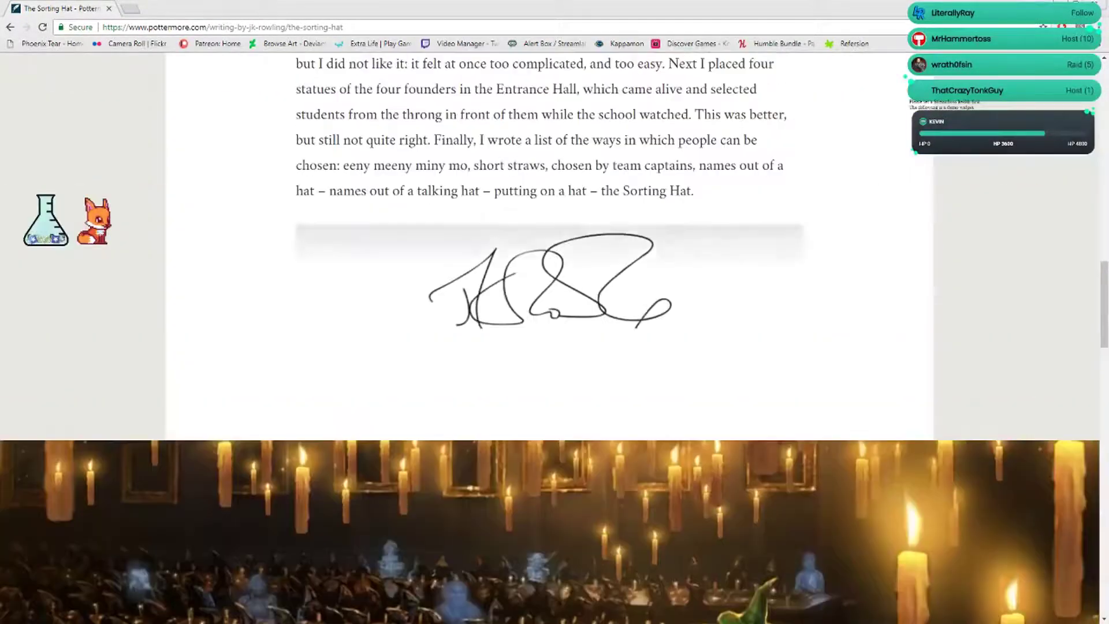
{"action": "scroll", "coordinate": [554, 338], "scroll_direction": "down", "scroll_amount": 4}
{"action": "scroll", "coordinate": [555, 338], "scroll_direction": "up", "scroll_amount": 5}
{"action": "scroll", "coordinate": [555, 338], "scroll_direction": "up", "scroll_amount": 5}
{"action": "scroll", "coordinate": [554, 338], "scroll_direction": "up", "scroll_amount": 4}
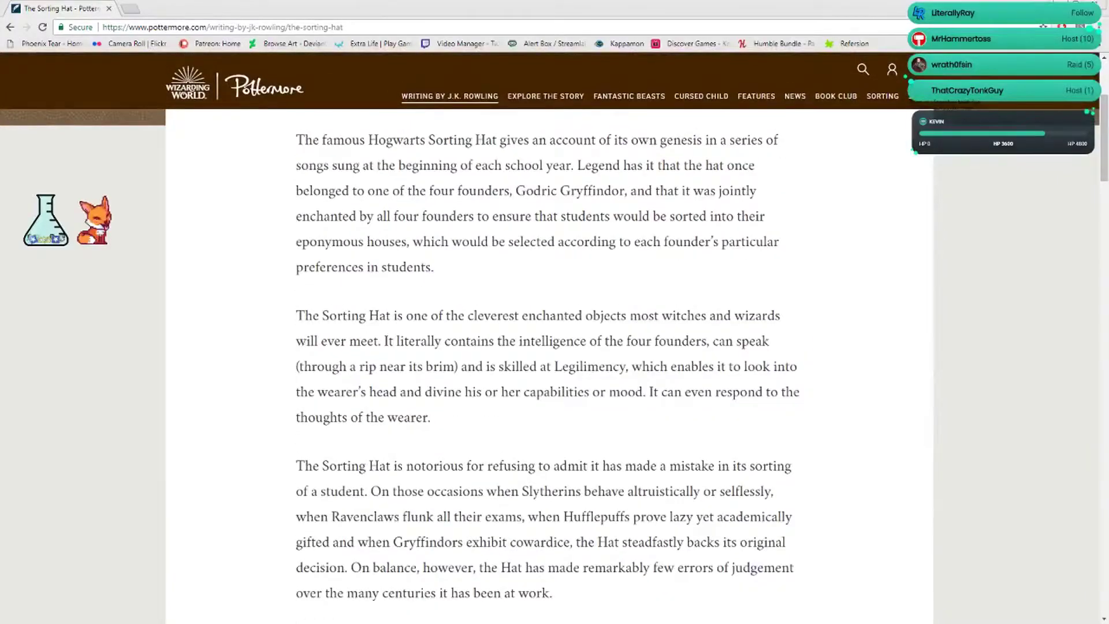
{"action": "scroll", "coordinate": [555, 338], "scroll_direction": "up", "scroll_amount": 3}
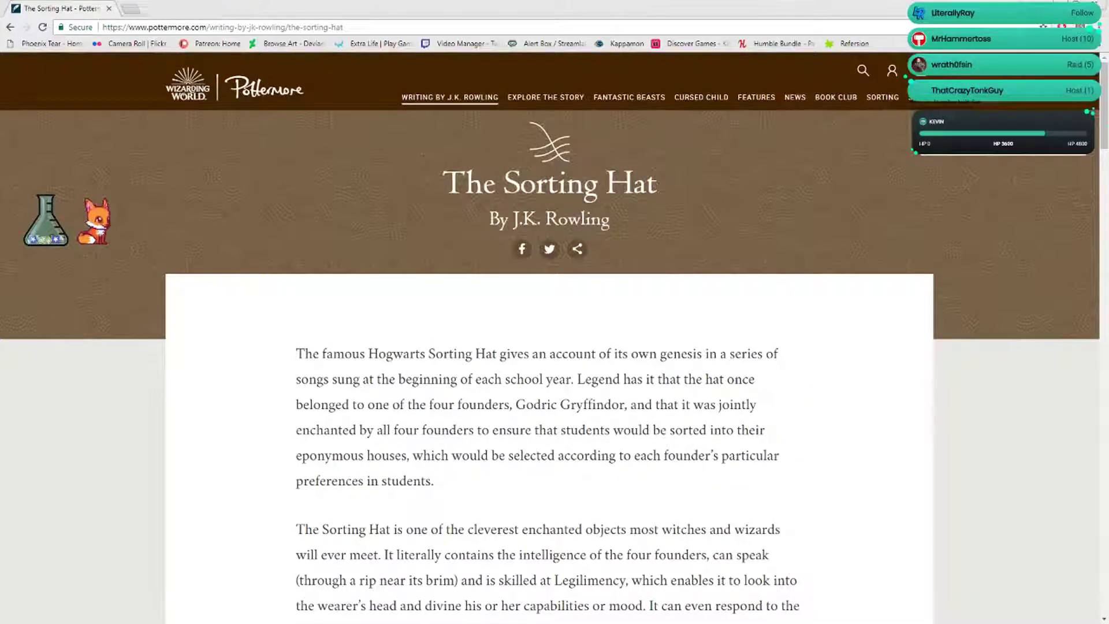
{"action": "scroll", "coordinate": [555, 364], "scroll_direction": "down", "scroll_amount": 1}
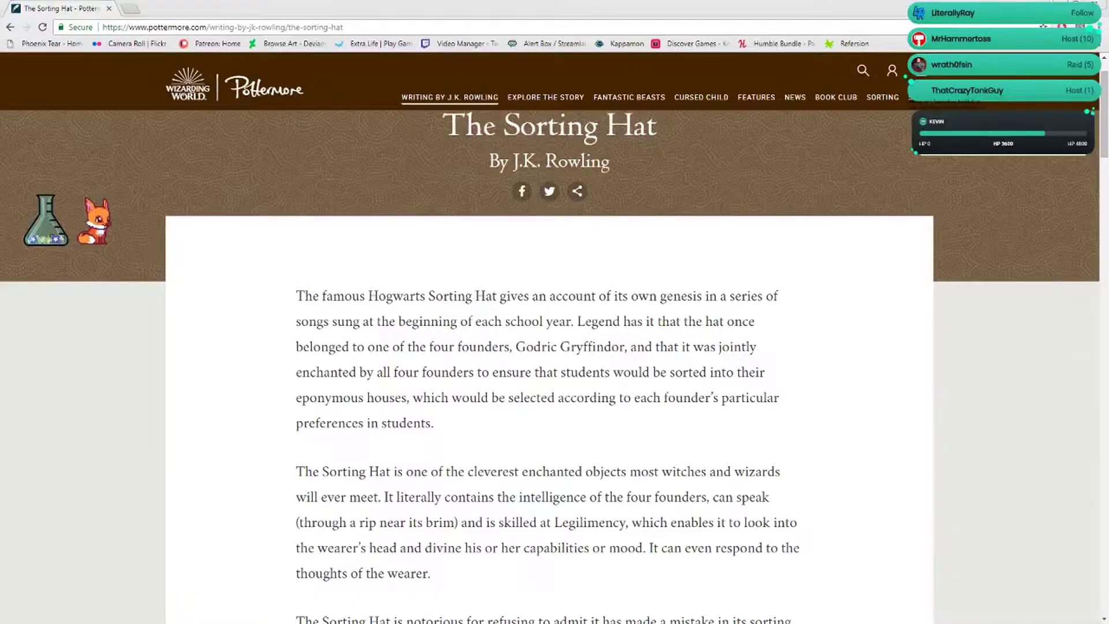
{"action": "scroll", "coordinate": [551, 348], "scroll_direction": "down", "scroll_amount": 2}
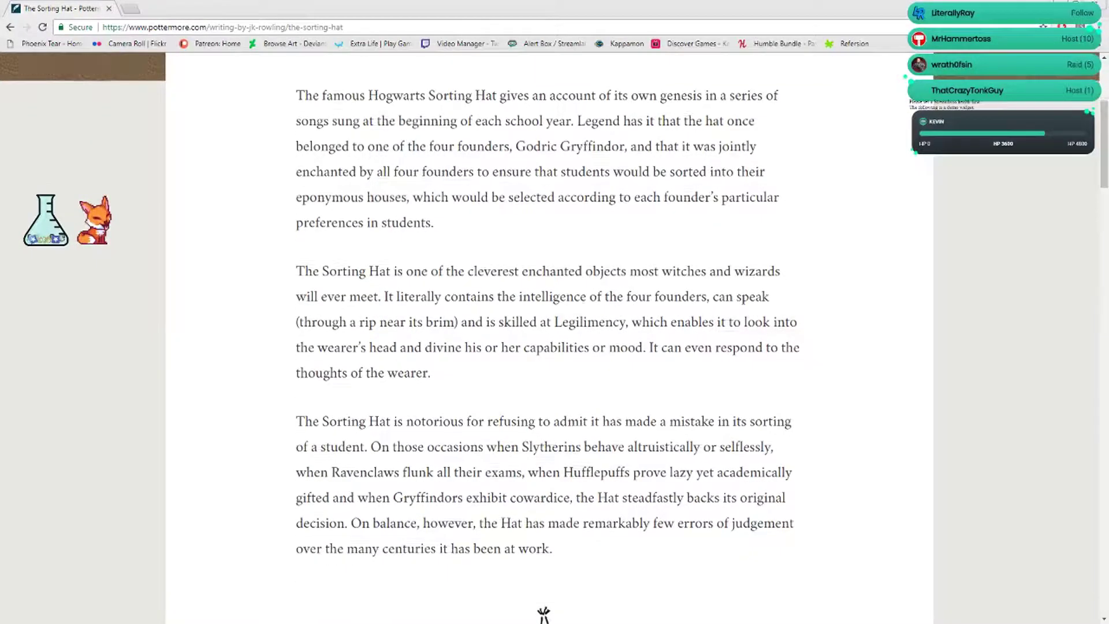
{"action": "scroll", "coordinate": [549, 346], "scroll_direction": "down", "scroll_amount": 3}
{"action": "scroll", "coordinate": [549, 433], "scroll_direction": "up", "scroll_amount": 1}
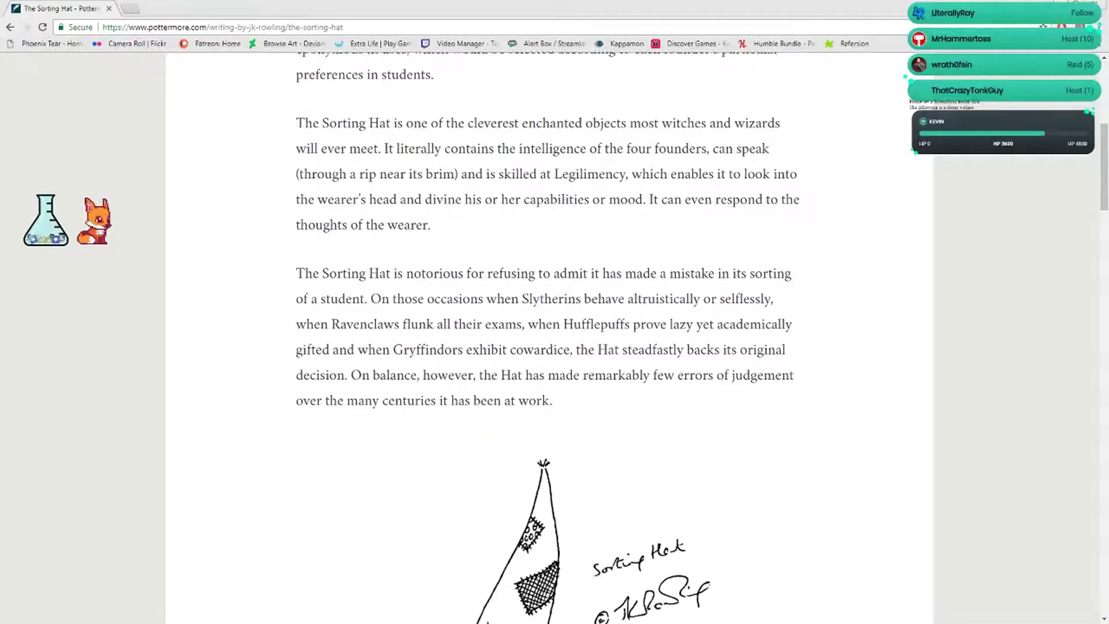
{"action": "scroll", "coordinate": [549, 434], "scroll_direction": "down", "scroll_amount": 1}
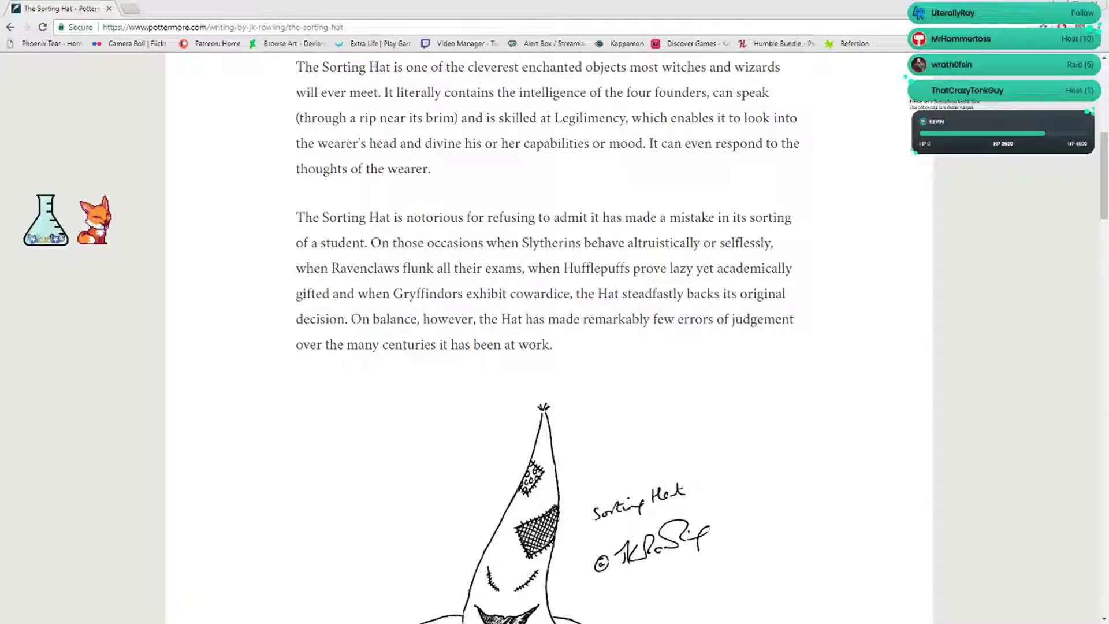
{"action": "scroll", "coordinate": [549, 347], "scroll_direction": "down", "scroll_amount": 1}
{"action": "scroll", "coordinate": [548, 347], "scroll_direction": "down", "scroll_amount": 2}
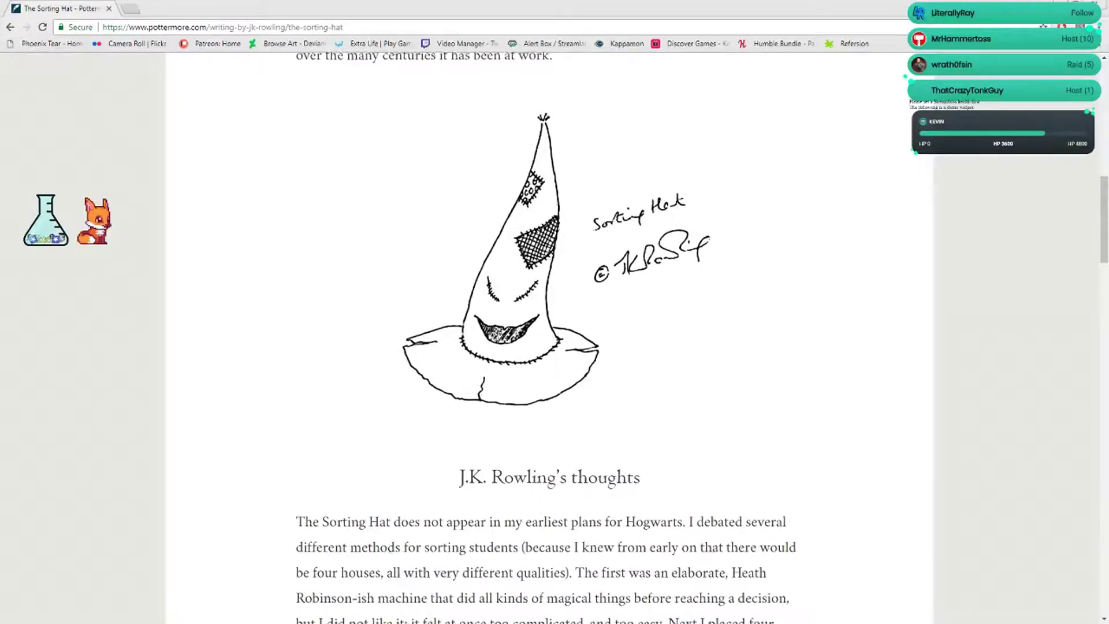
{"action": "scroll", "coordinate": [549, 347], "scroll_direction": "down", "scroll_amount": 2}
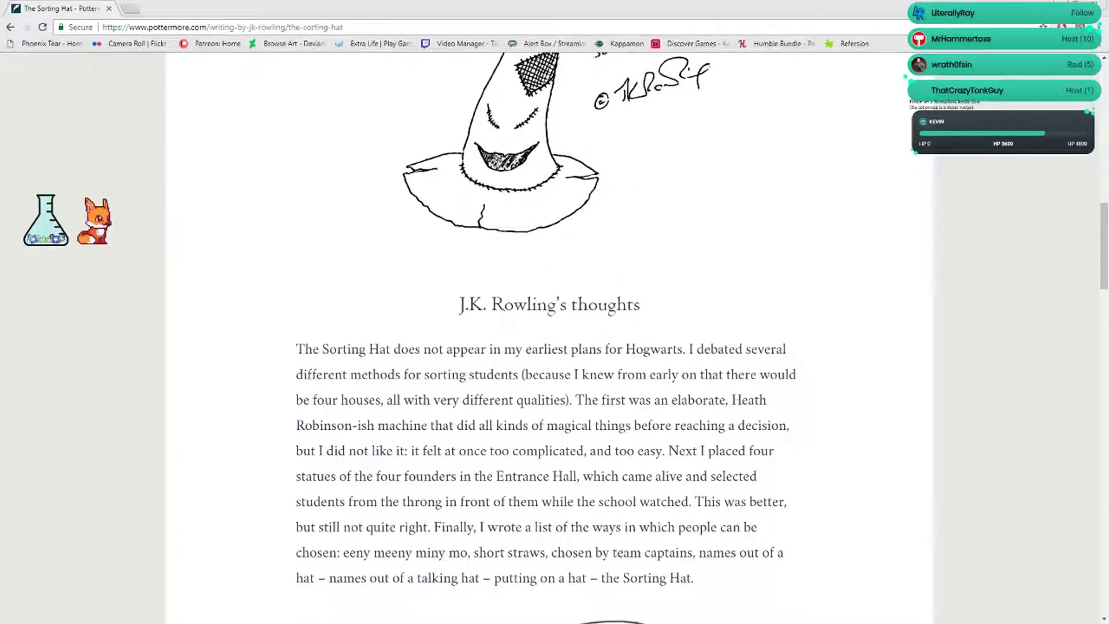
{"action": "scroll", "coordinate": [549, 347], "scroll_direction": "down", "scroll_amount": 1}
{"action": "scroll", "coordinate": [548, 348], "scroll_direction": "down", "scroll_amount": 1}
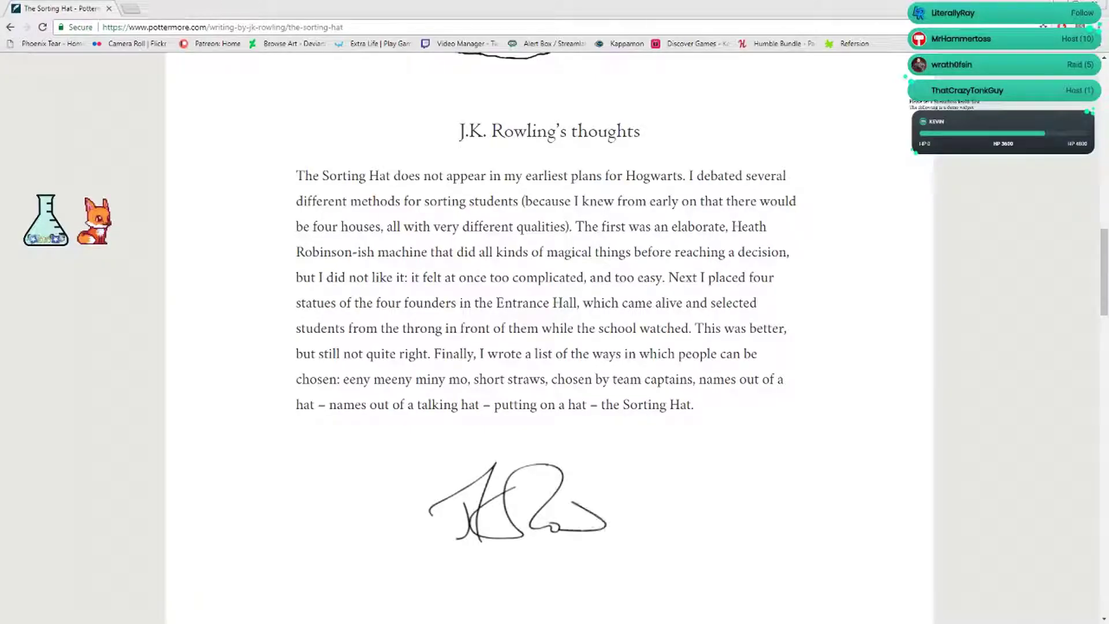
Return from the finished Sorting Hat story to the sorting page with its two choices
{"action": "key", "text": "alt+Left"}
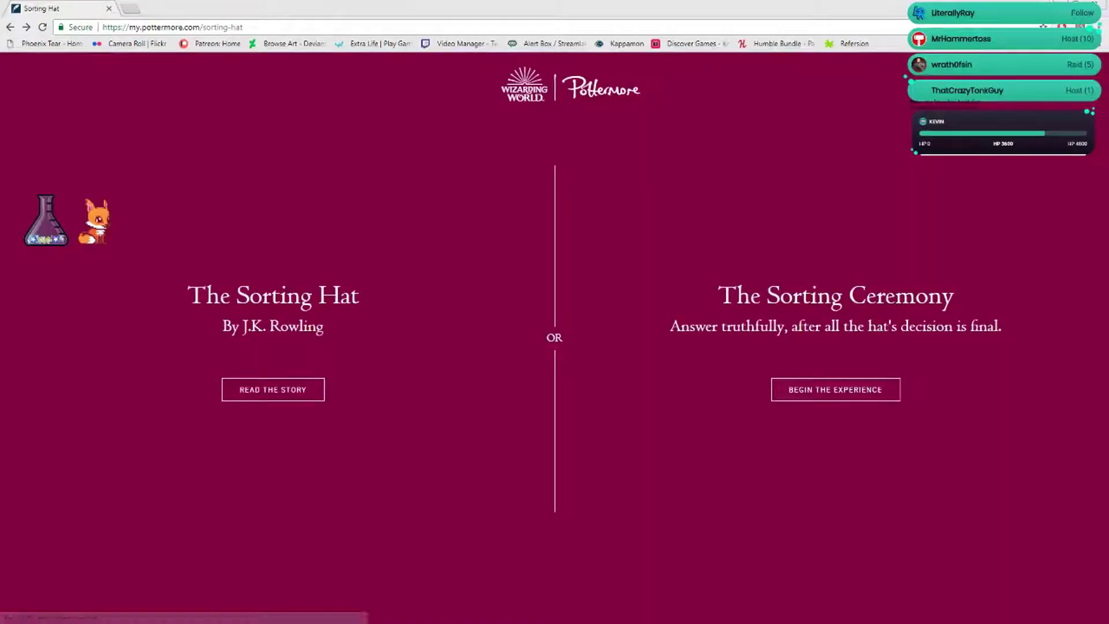
Begin the Sorting Ceremony, answering Stars and then 'Love?' for the potion question
{"action": "left_click", "coordinate": [835, 389]}
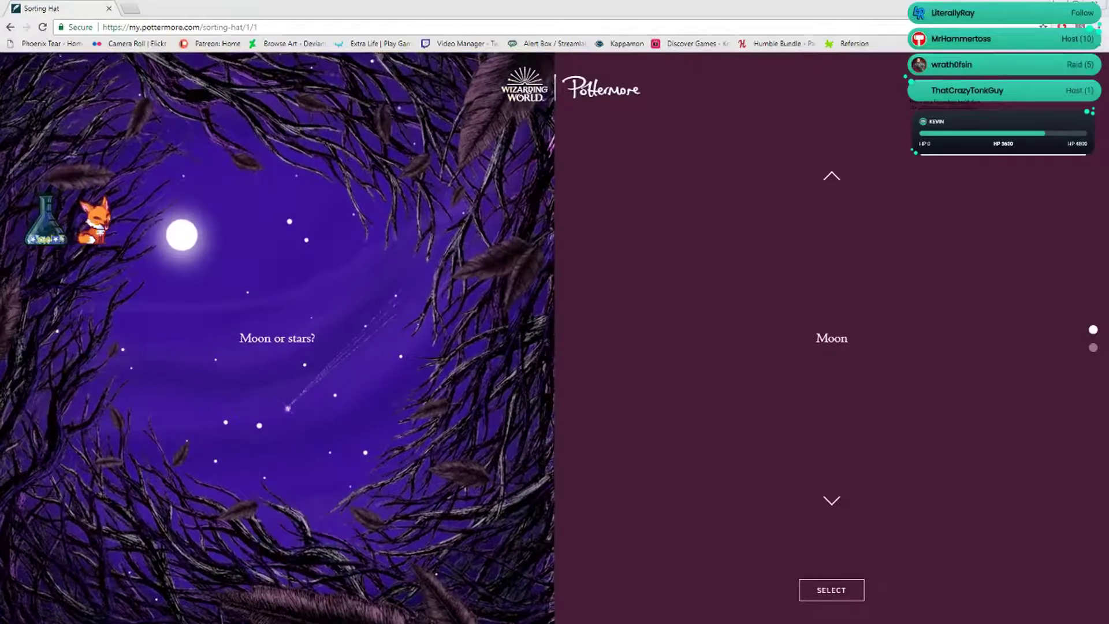
{"action": "left_click", "coordinate": [833, 499]}
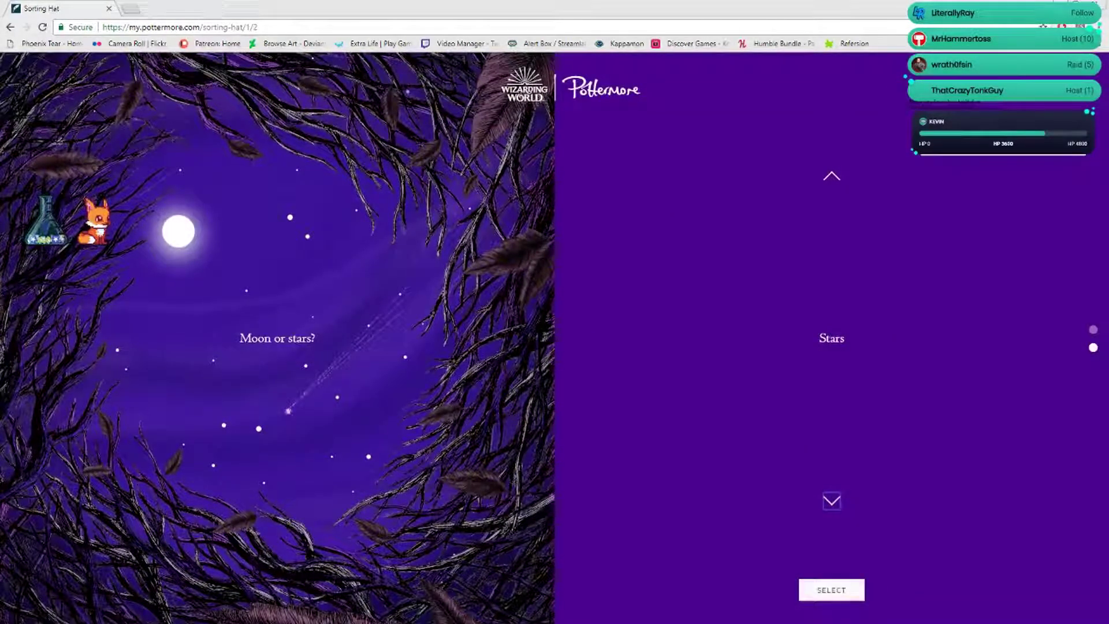
{"action": "left_click", "coordinate": [831, 590]}
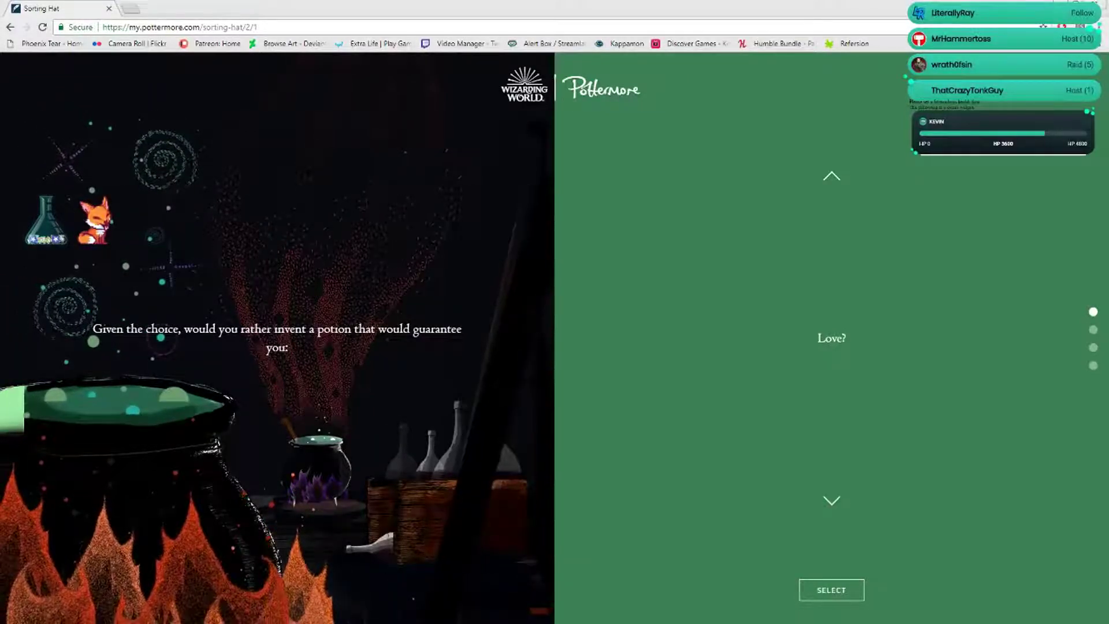
{"action": "scroll", "coordinate": [831, 338], "scroll_direction": "down", "scroll_amount": 1}
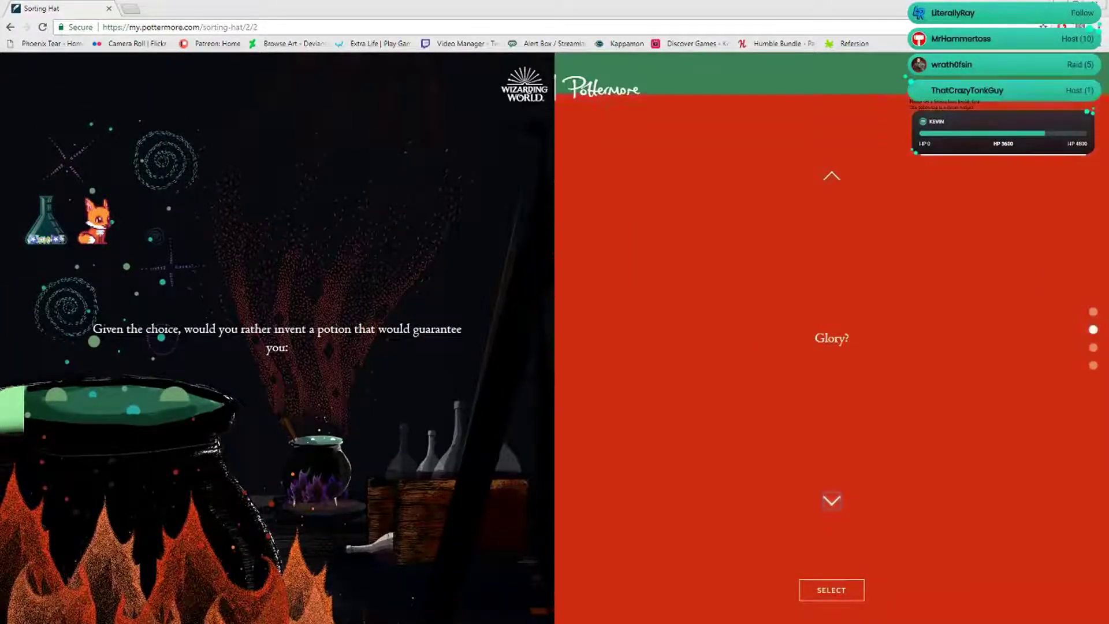
{"action": "scroll", "coordinate": [831, 338], "scroll_direction": "down", "scroll_amount": 1}
{"action": "scroll", "coordinate": [832, 338], "scroll_direction": "down", "scroll_amount": 1}
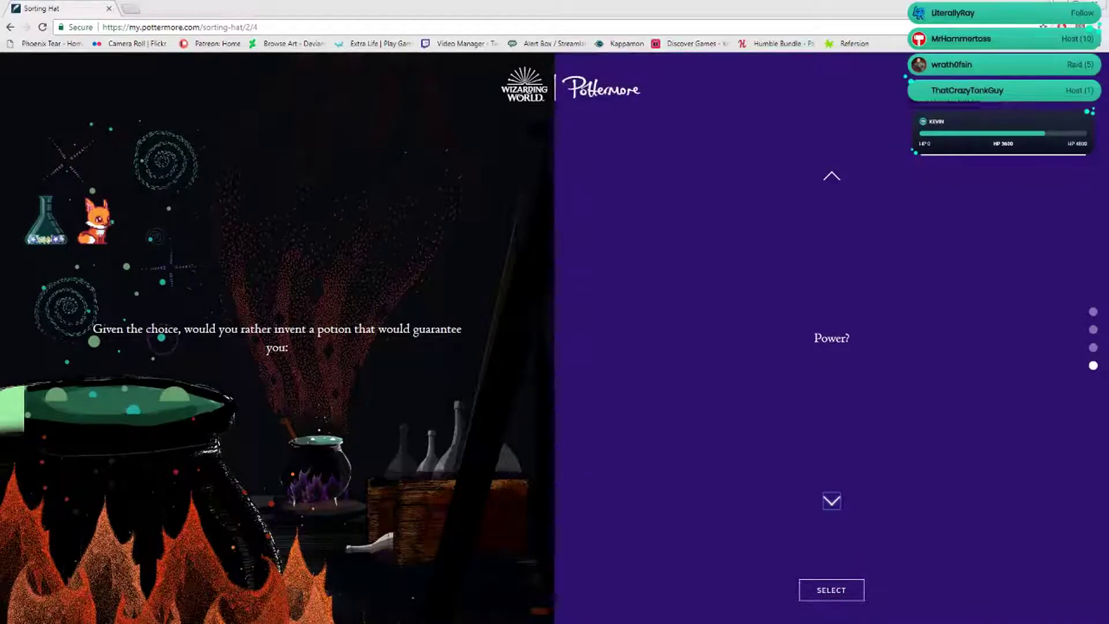
{"action": "scroll", "coordinate": [831, 338], "scroll_direction": "down", "scroll_amount": 1}
{"action": "scroll", "coordinate": [831, 338], "scroll_direction": "down", "scroll_amount": 1}
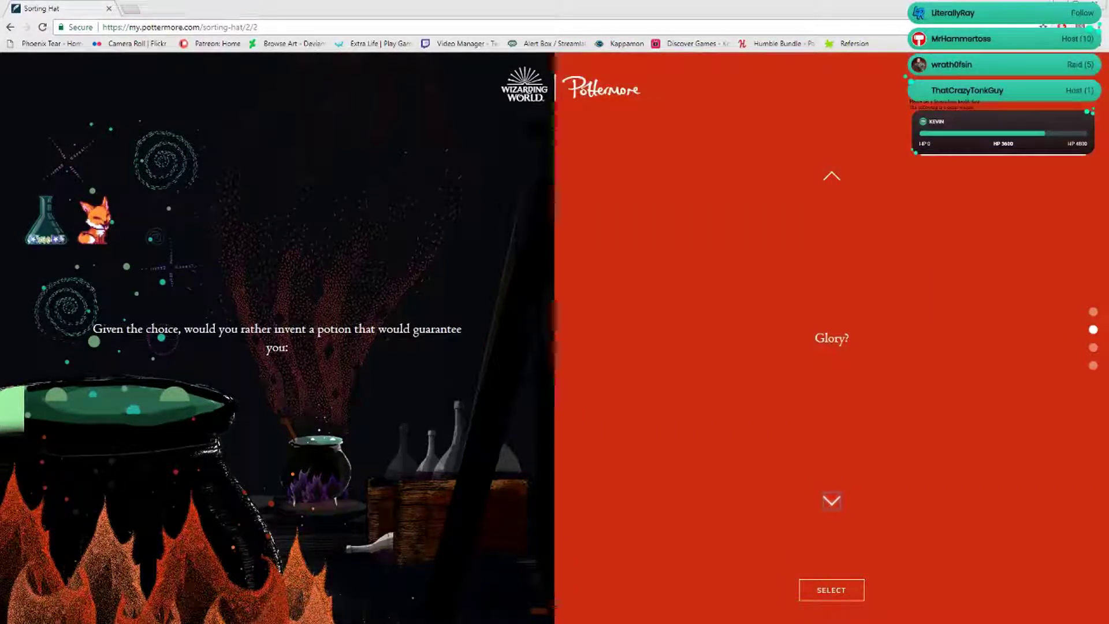
{"action": "scroll", "coordinate": [831, 338], "scroll_direction": "down", "scroll_amount": 1}
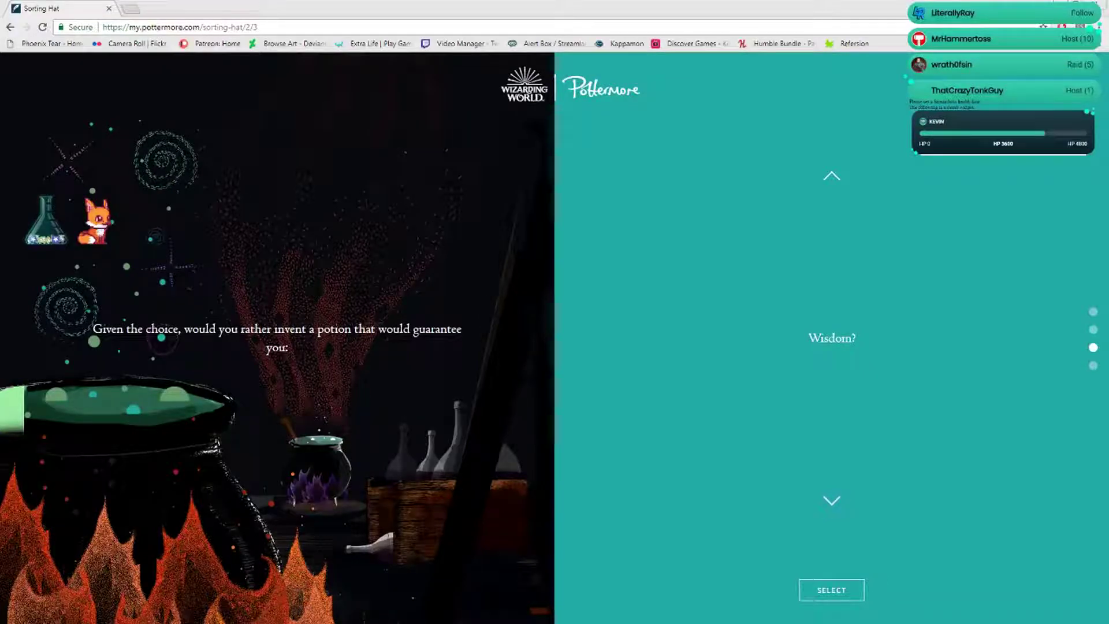
{"action": "scroll", "coordinate": [830, 338], "scroll_direction": "up", "scroll_amount": 1}
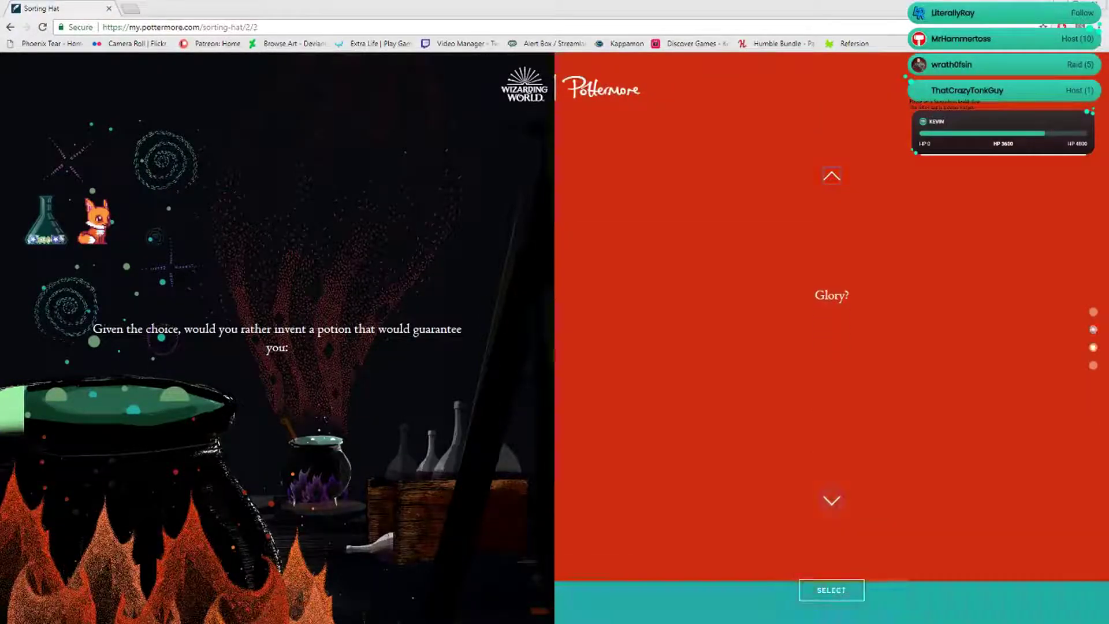
{"action": "scroll", "coordinate": [832, 338], "scroll_direction": "down", "scroll_amount": 1}
{"action": "scroll", "coordinate": [831, 338], "scroll_direction": "down", "scroll_amount": 1}
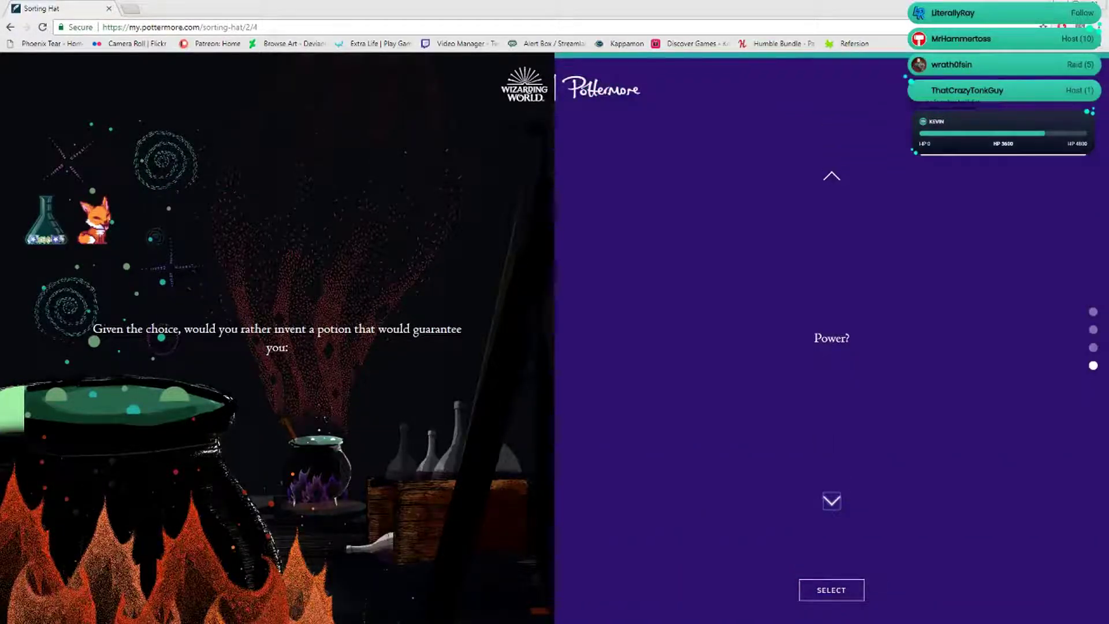
{"action": "scroll", "coordinate": [831, 338], "scroll_direction": "down", "scroll_amount": 1}
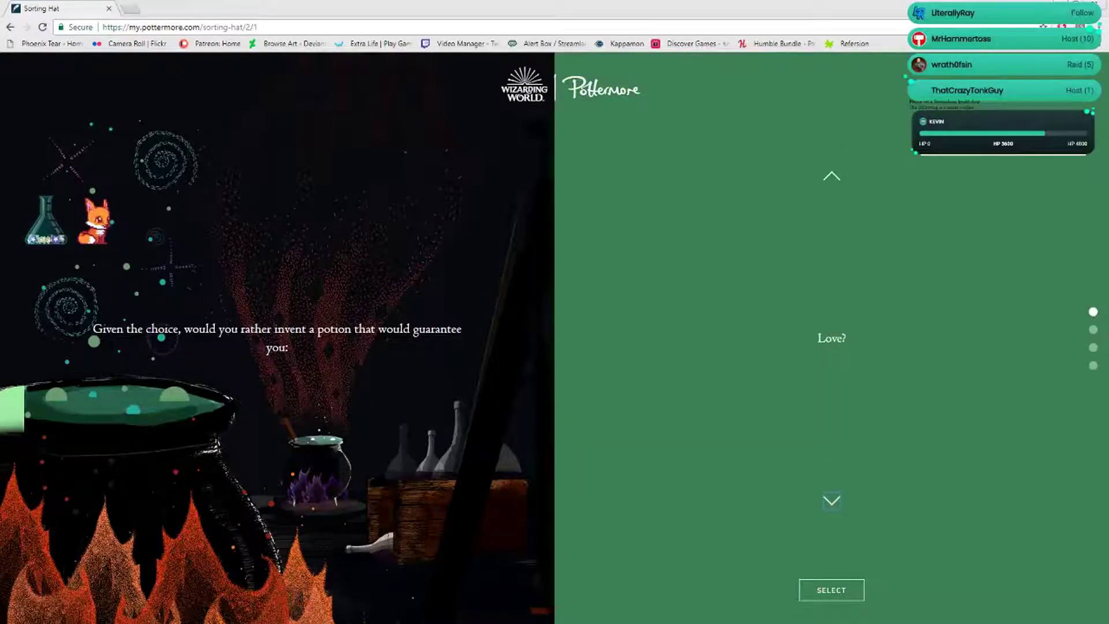
{"action": "left_click", "coordinate": [831, 589]}
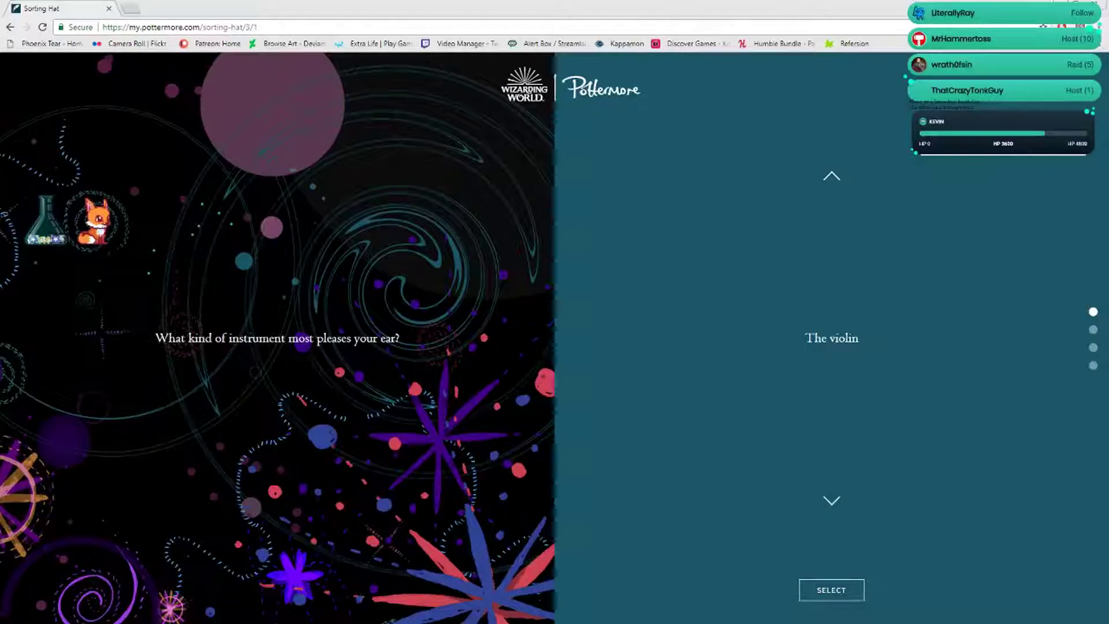
Cycle through the instruments, past the trumpet, and submit the violin
{"action": "left_click", "coordinate": [831, 500]}
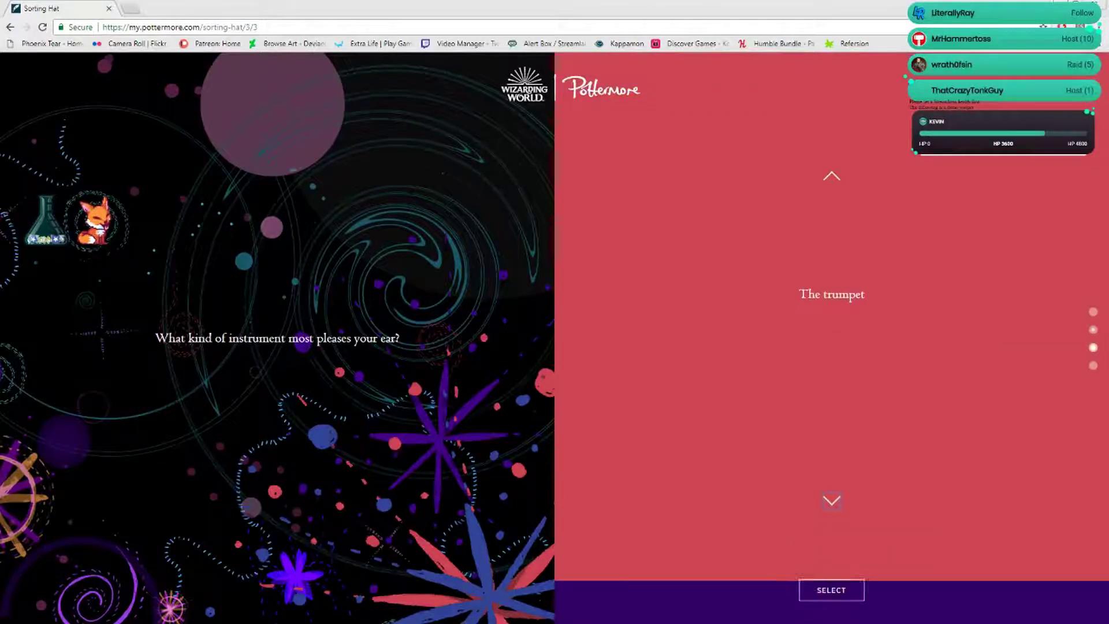
{"action": "left_click", "coordinate": [832, 500]}
{"action": "left_click", "coordinate": [831, 500]}
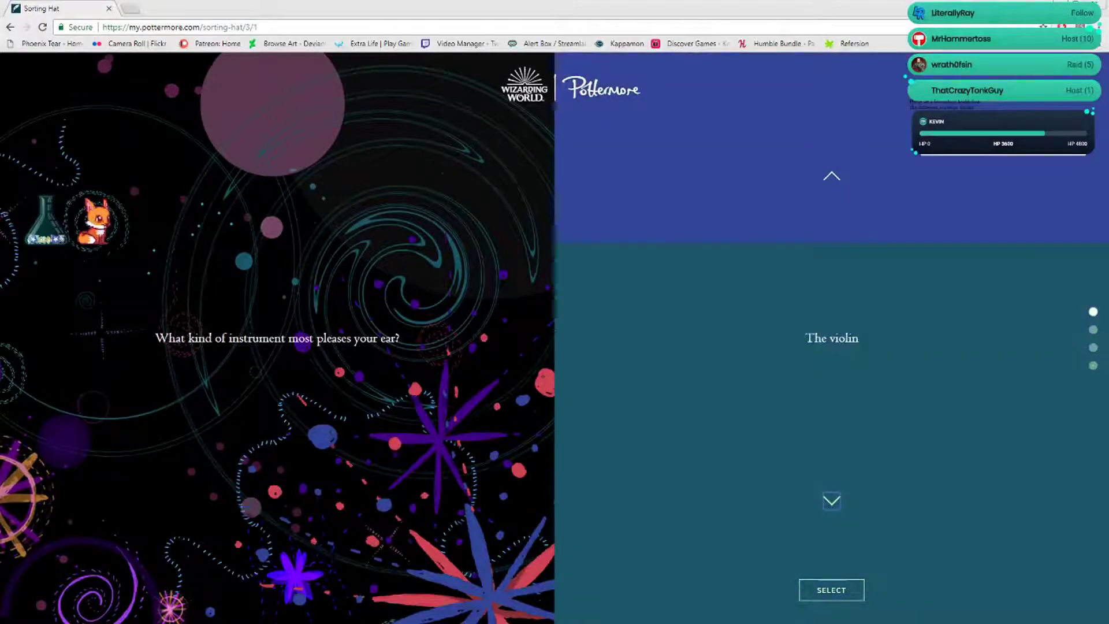
{"action": "left_click", "coordinate": [831, 590]}
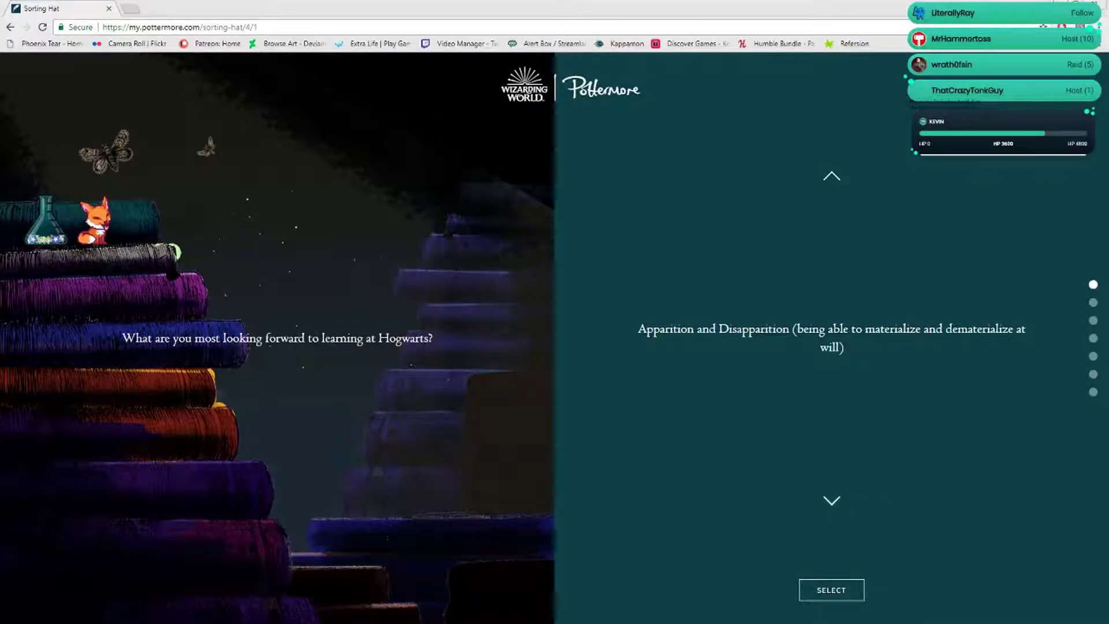
Browse the Hogwarts learning answers and submit 'Every area of magic I can'
{"action": "left_click", "coordinate": [833, 501]}
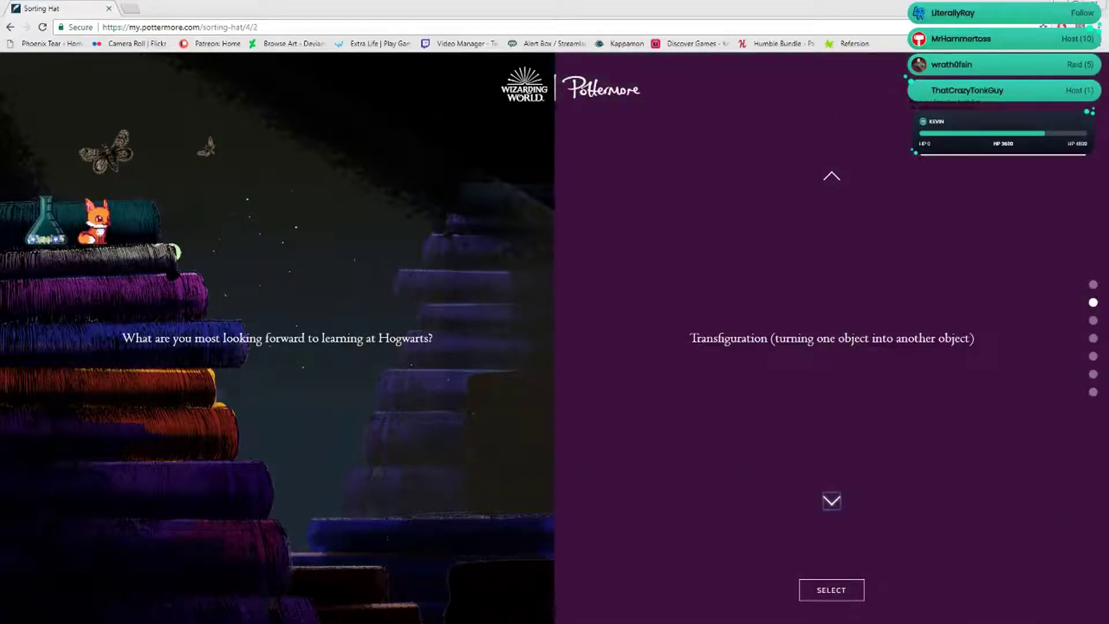
{"action": "left_click", "coordinate": [832, 502]}
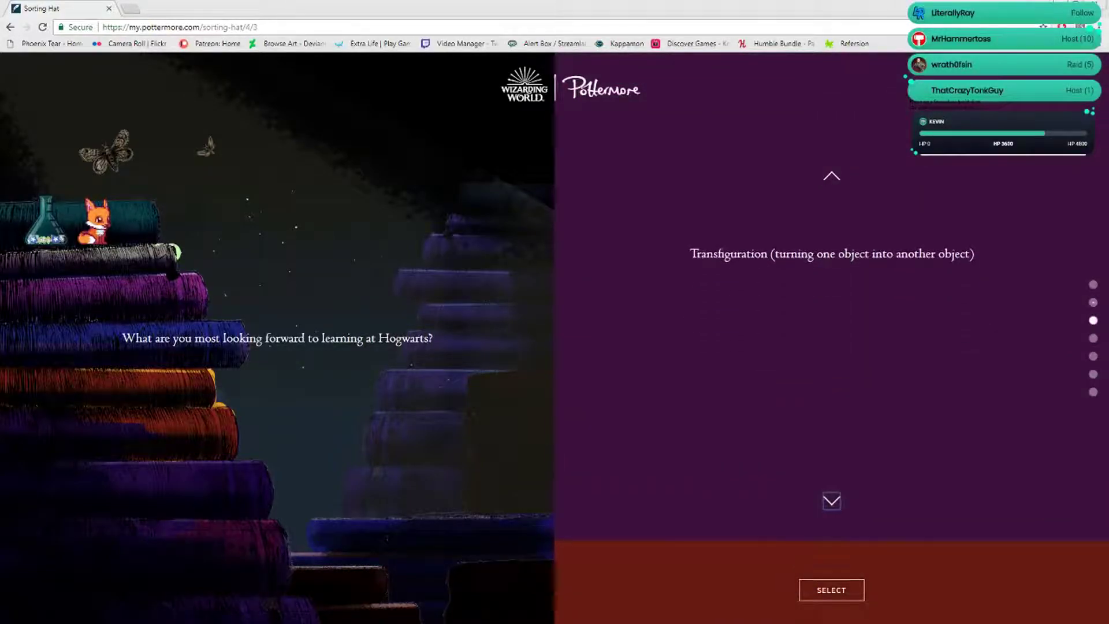
{"action": "left_click", "coordinate": [832, 501]}
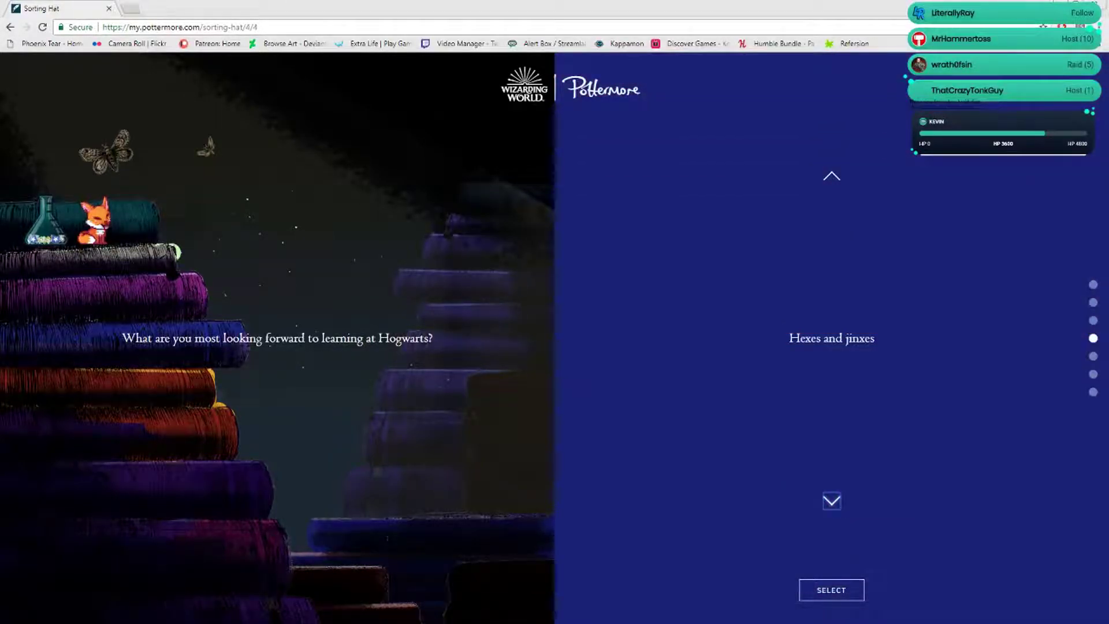
{"action": "left_click", "coordinate": [833, 501]}
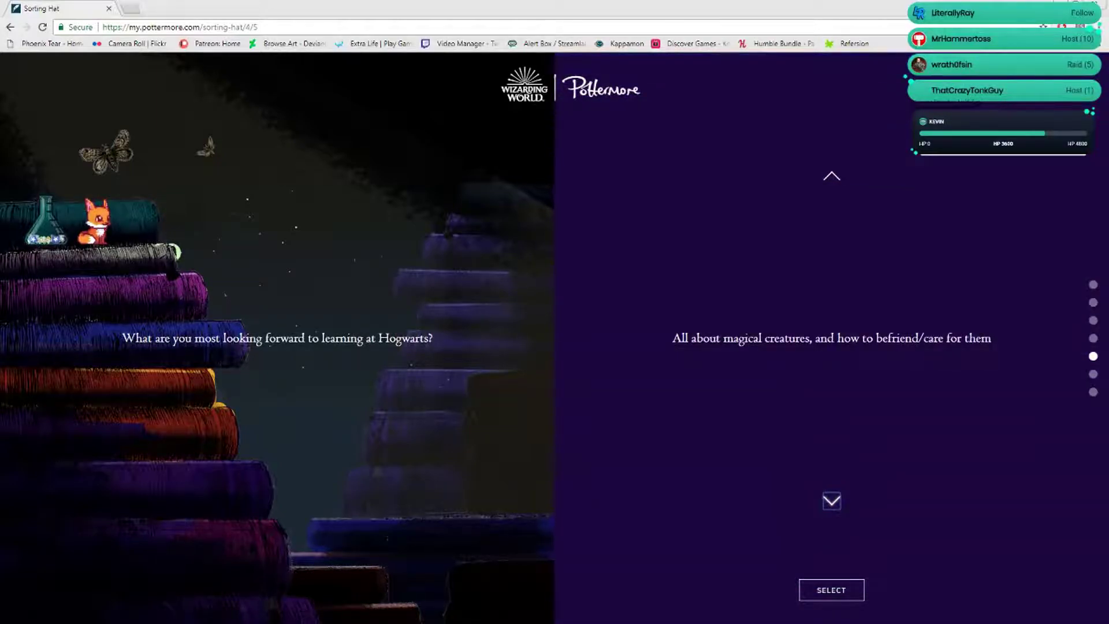
{"action": "left_click", "coordinate": [832, 501]}
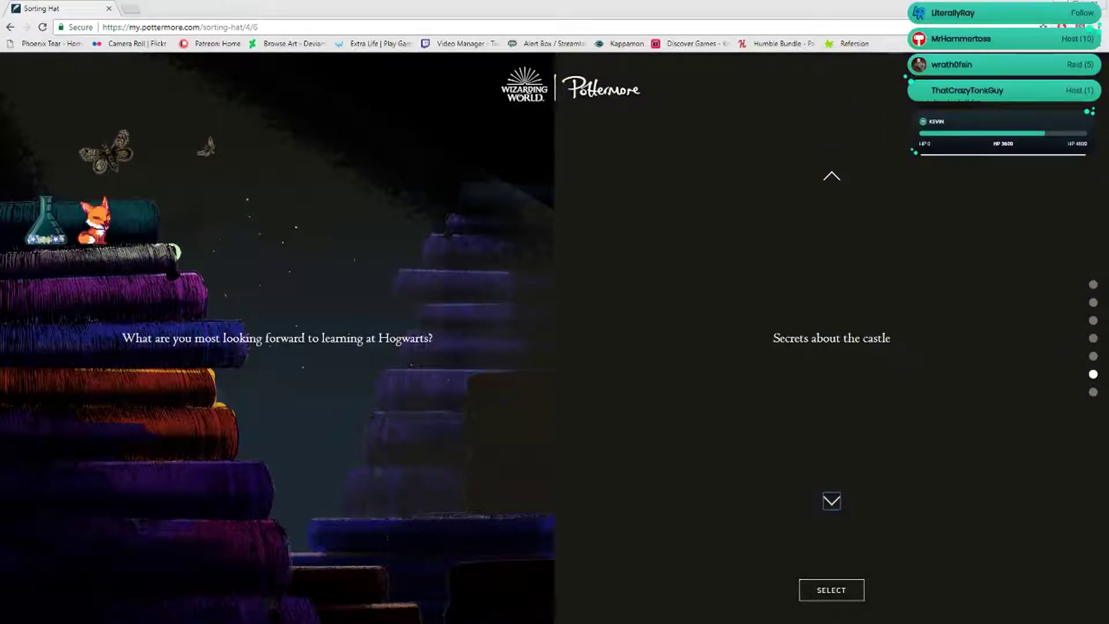
{"action": "left_click", "coordinate": [832, 502]}
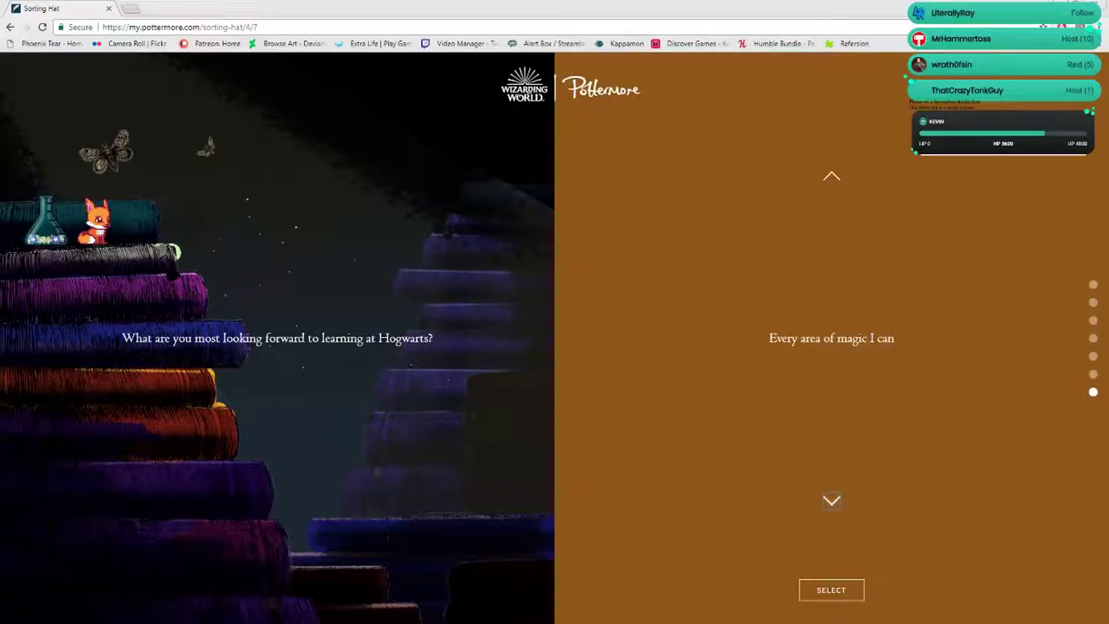
{"action": "left_click", "coordinate": [833, 501]}
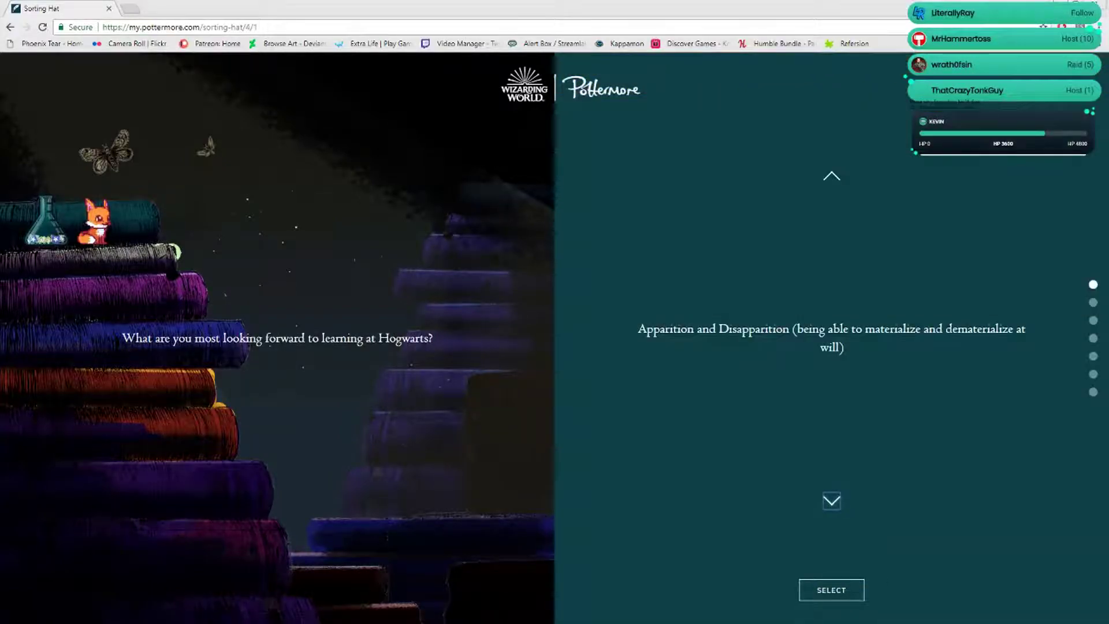
{"action": "left_click", "coordinate": [833, 176]}
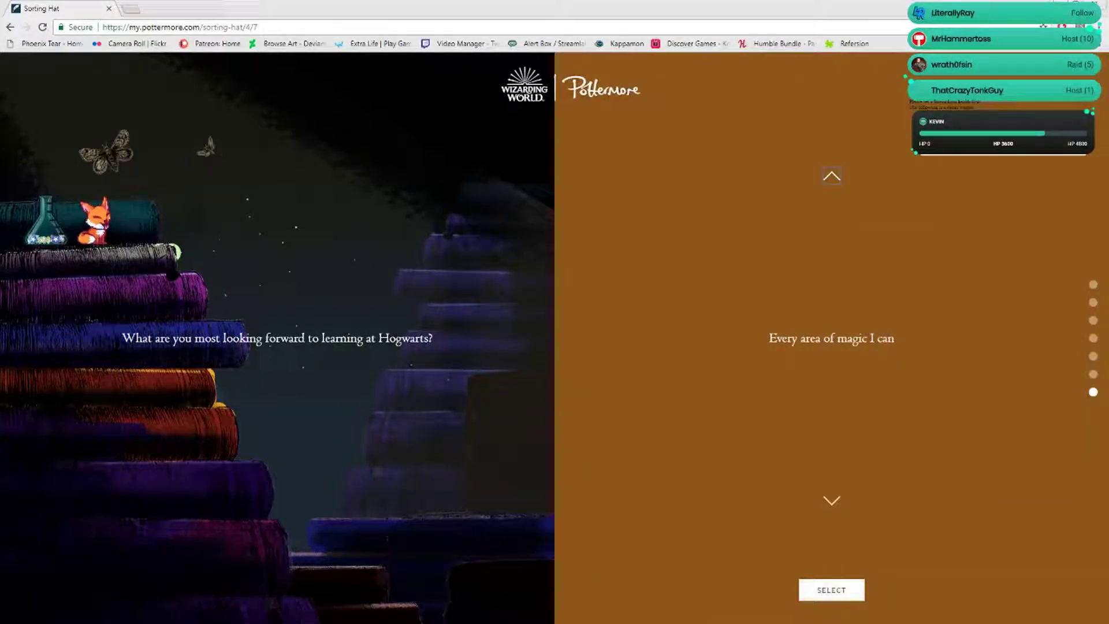
{"action": "left_click", "coordinate": [831, 590]}
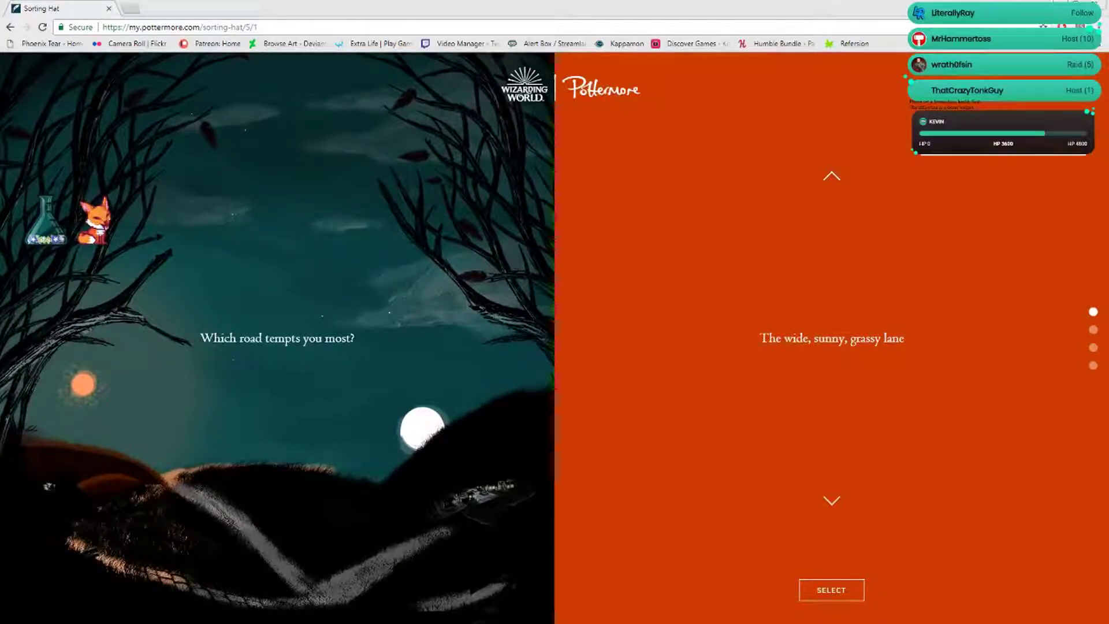
Browse the alley, path, street and lane options and submit 'The wide, sunny, grassy lane'
{"action": "left_click", "coordinate": [832, 500]}
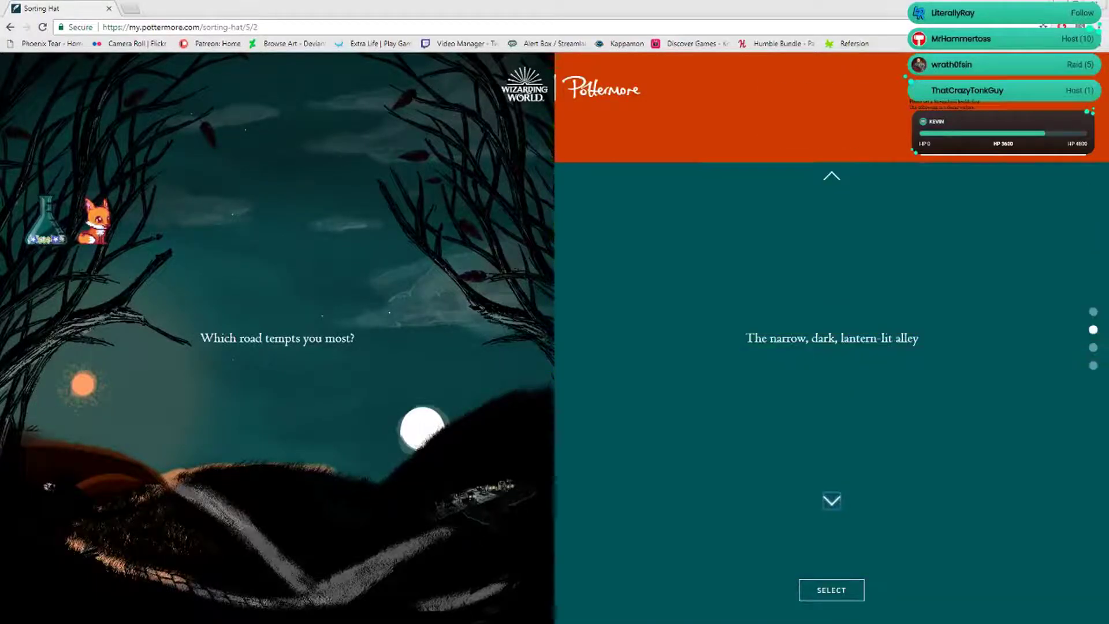
{"action": "left_click", "coordinate": [832, 500]}
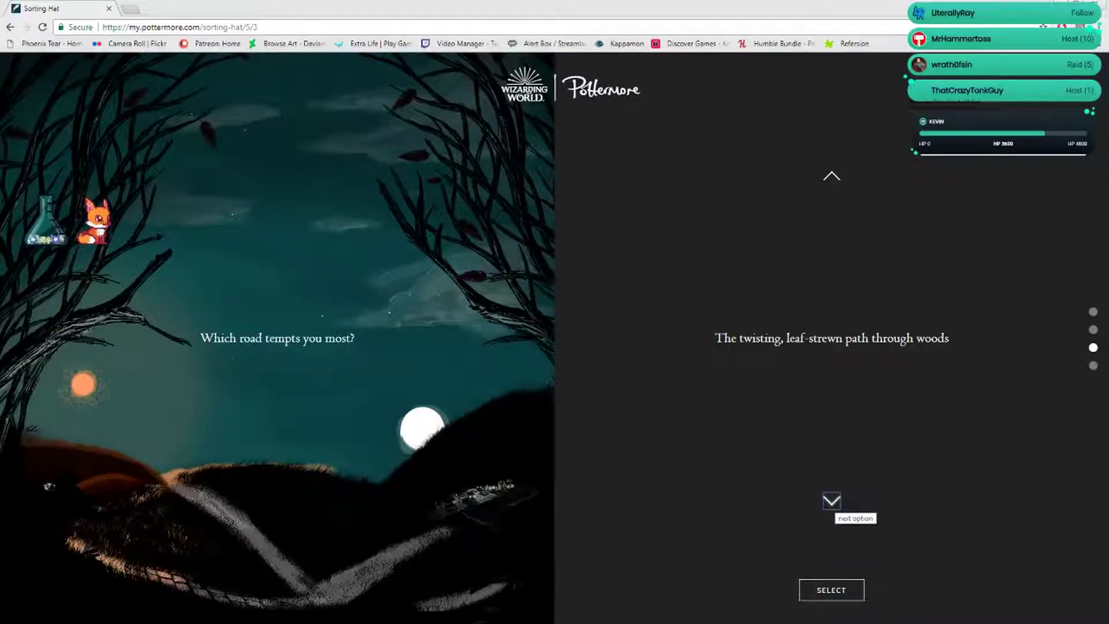
{"action": "left_click", "coordinate": [832, 501]}
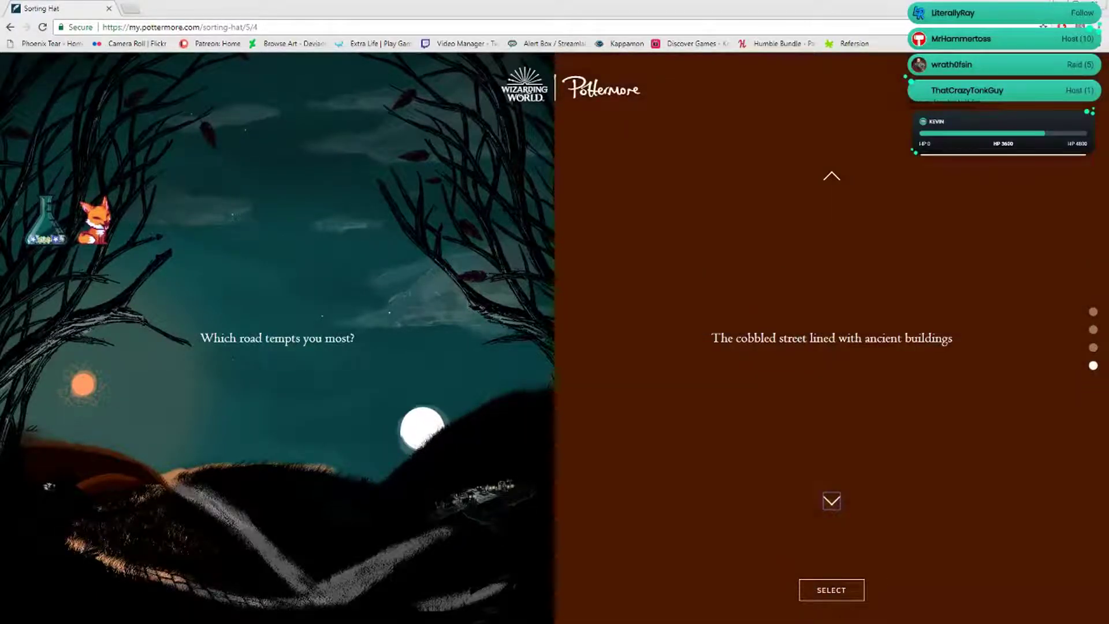
{"action": "left_click", "coordinate": [832, 501]}
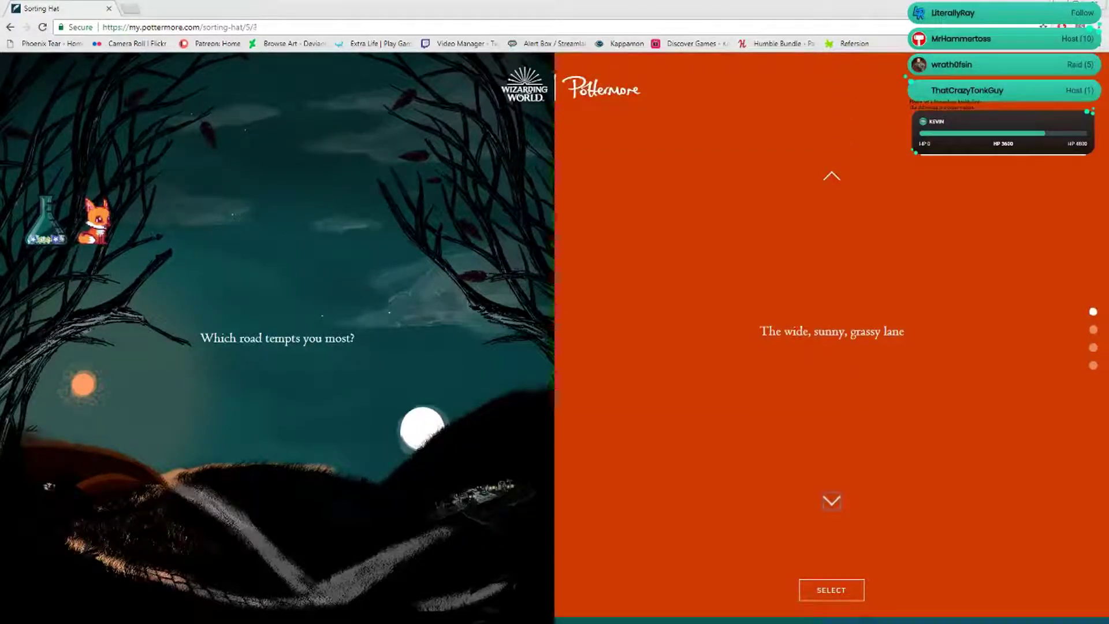
{"action": "left_click", "coordinate": [833, 501]}
{"action": "left_click", "coordinate": [831, 589]}
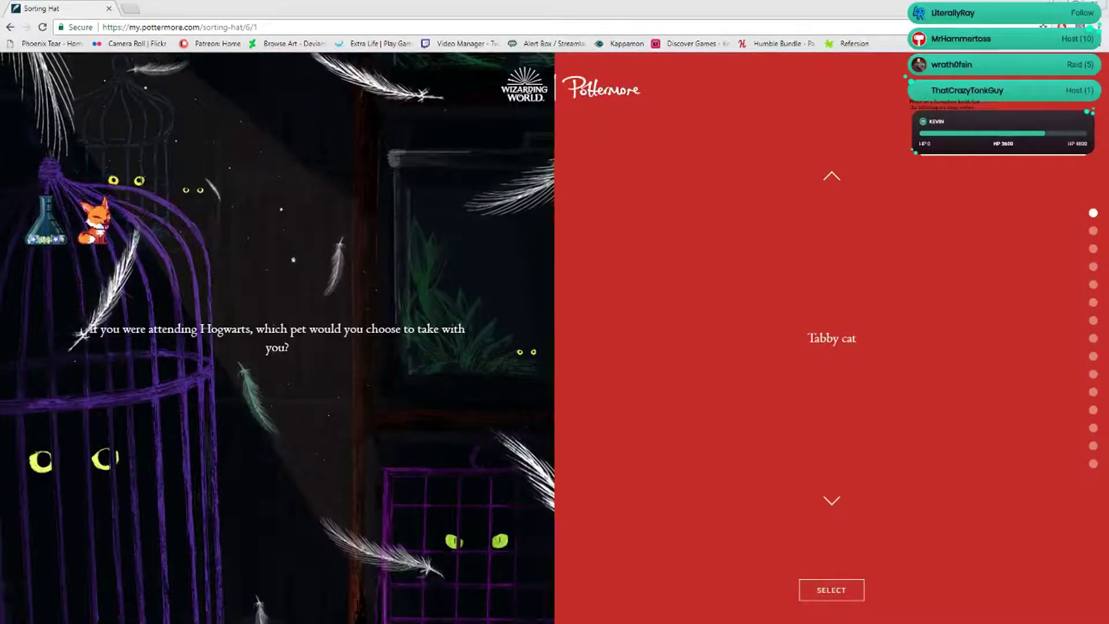
Browse the cats, owls and toads, then return to Siamese cat and submit it
{"action": "left_click", "coordinate": [832, 502]}
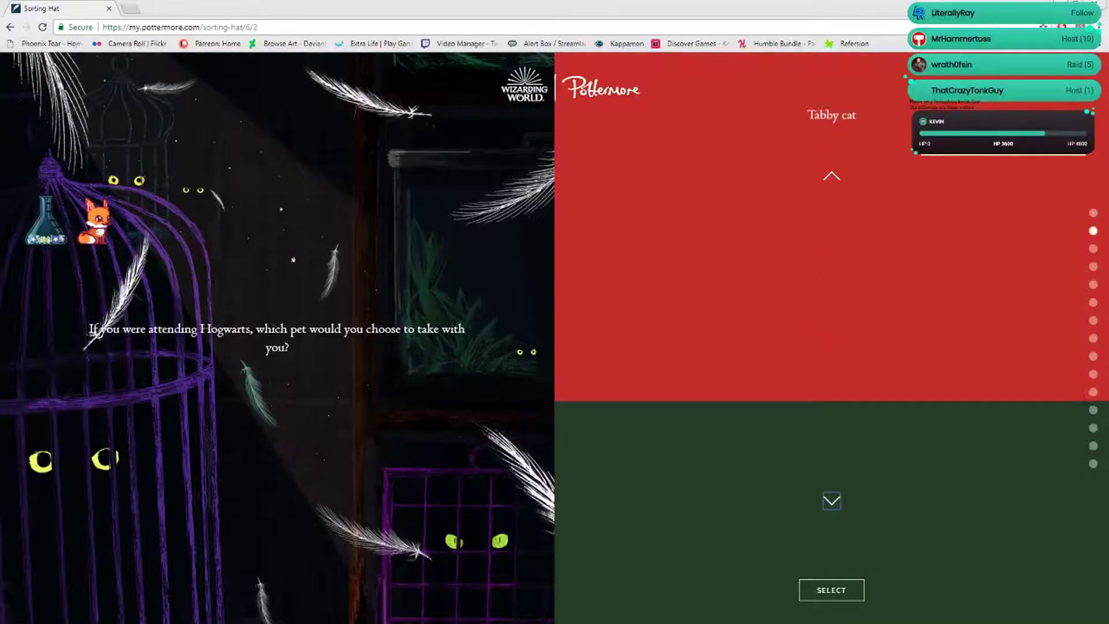
{"action": "left_click", "coordinate": [832, 501]}
{"action": "left_click", "coordinate": [832, 500]}
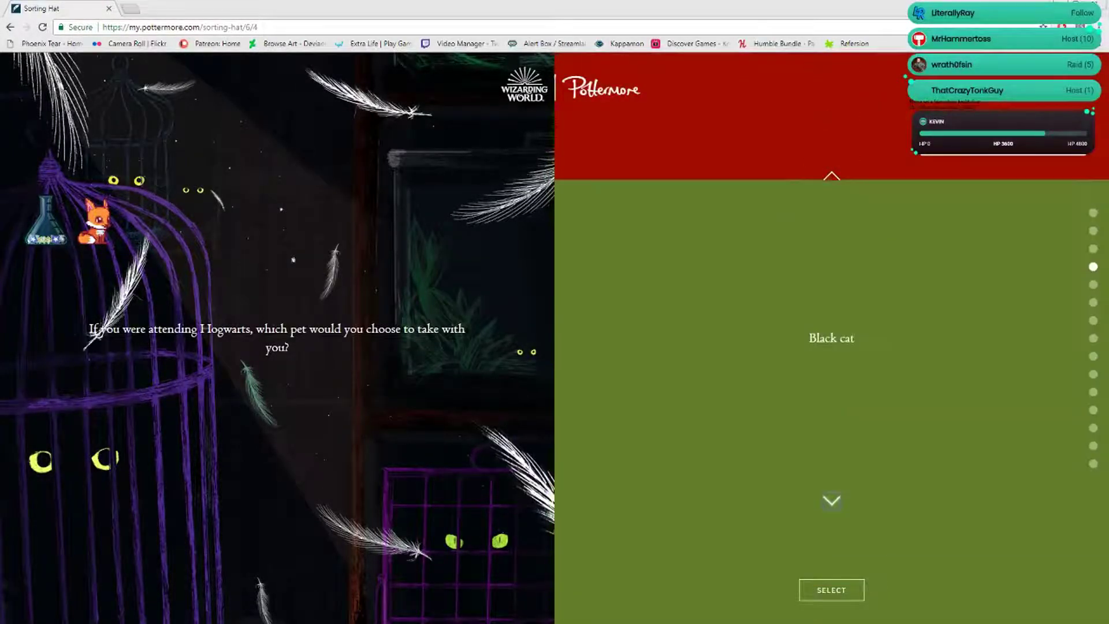
{"action": "left_click", "coordinate": [832, 501]}
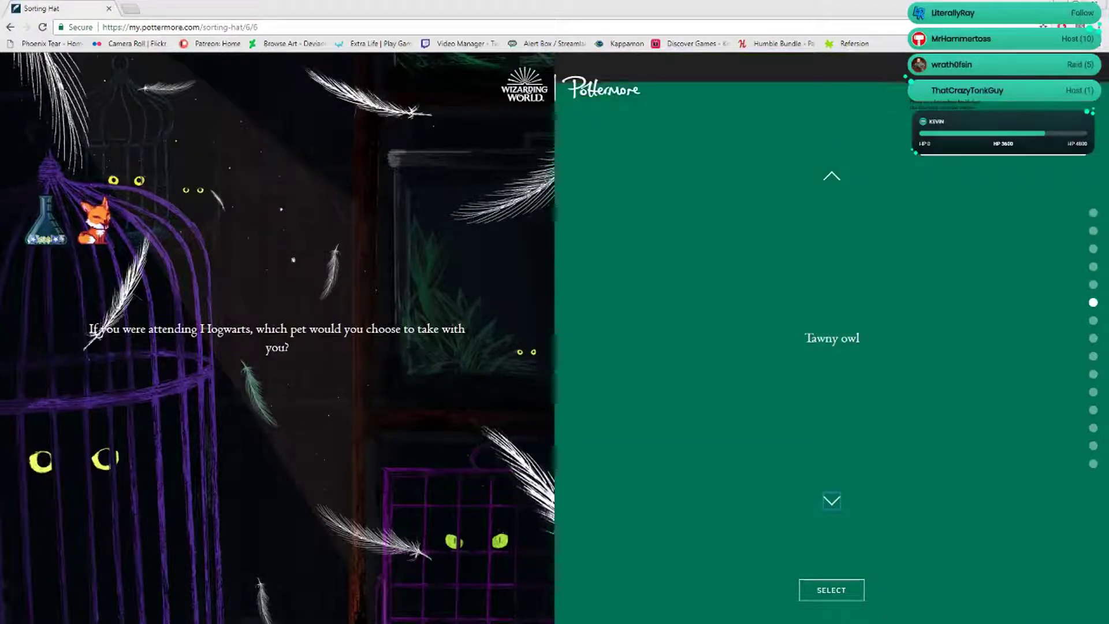
{"action": "left_click", "coordinate": [832, 501]}
{"action": "left_click", "coordinate": [832, 501]}
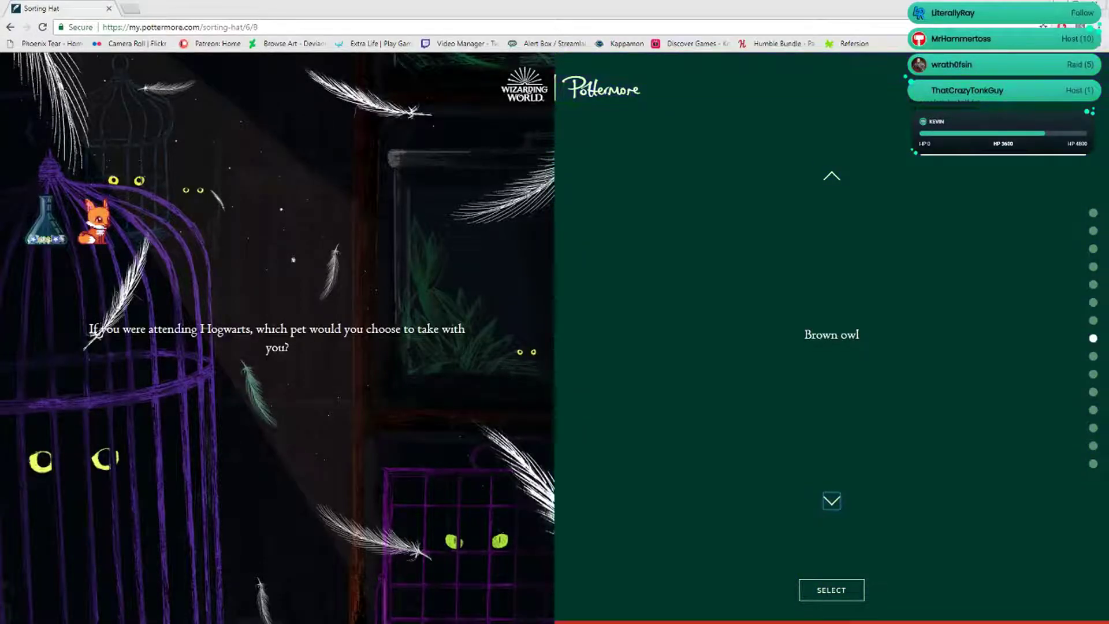
{"action": "left_click", "coordinate": [832, 501]}
{"action": "left_click", "coordinate": [833, 501]}
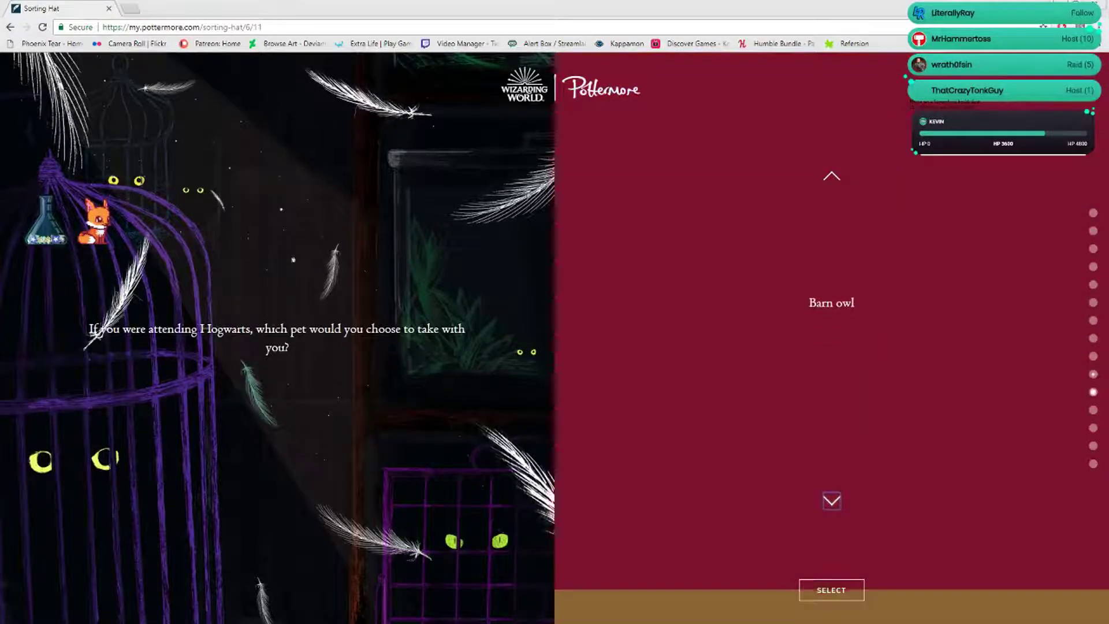
{"action": "left_click", "coordinate": [832, 501]}
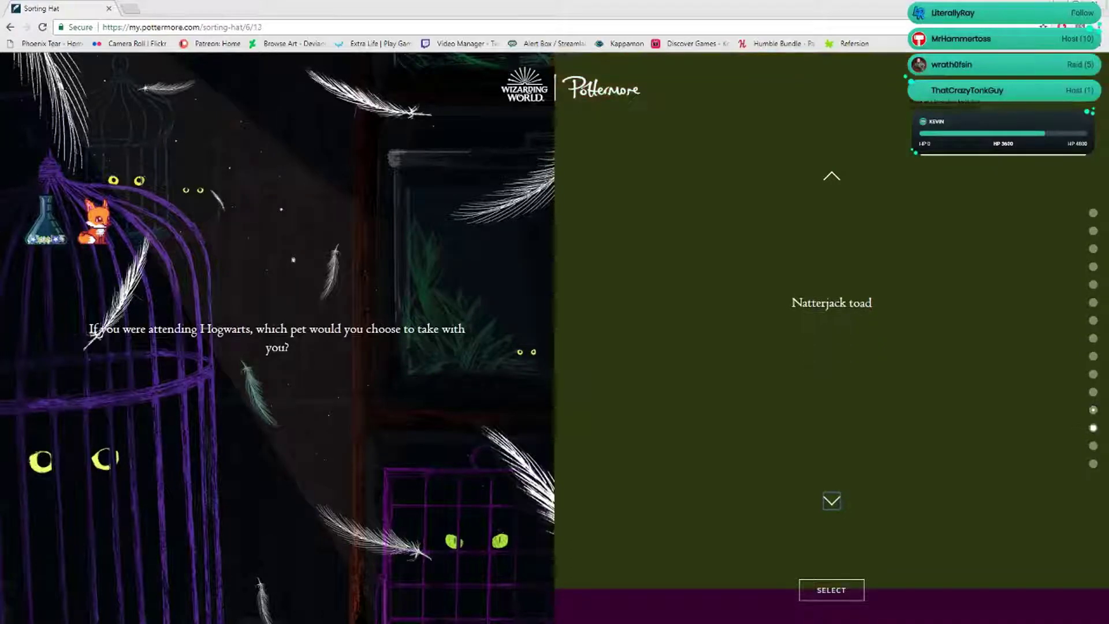
{"action": "left_click", "coordinate": [833, 500]}
{"action": "left_click", "coordinate": [832, 501]}
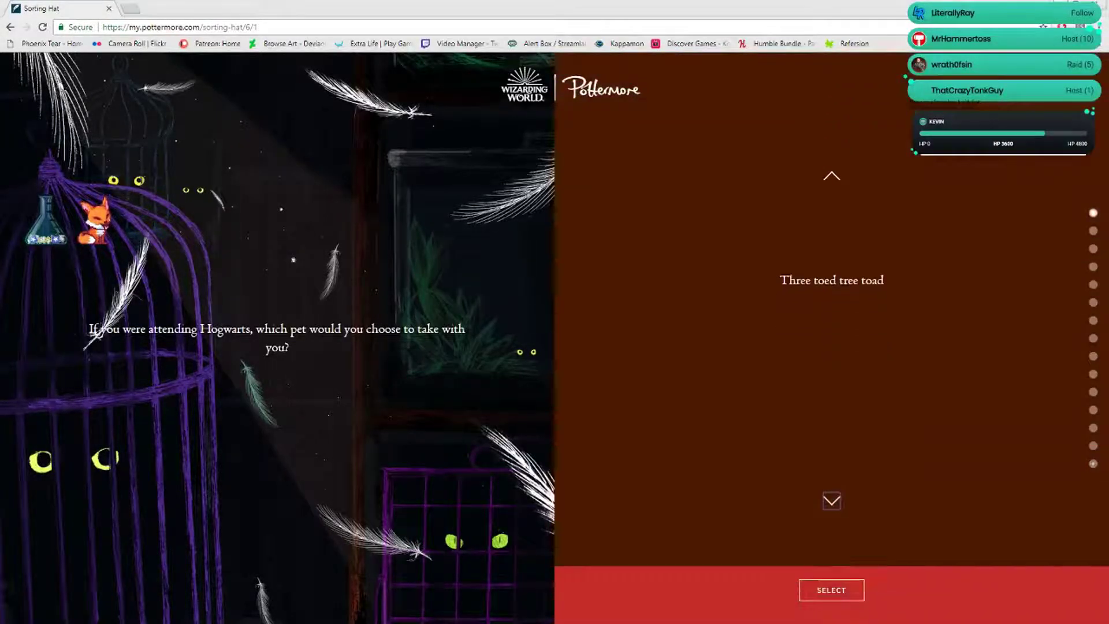
{"action": "left_click", "coordinate": [833, 502]}
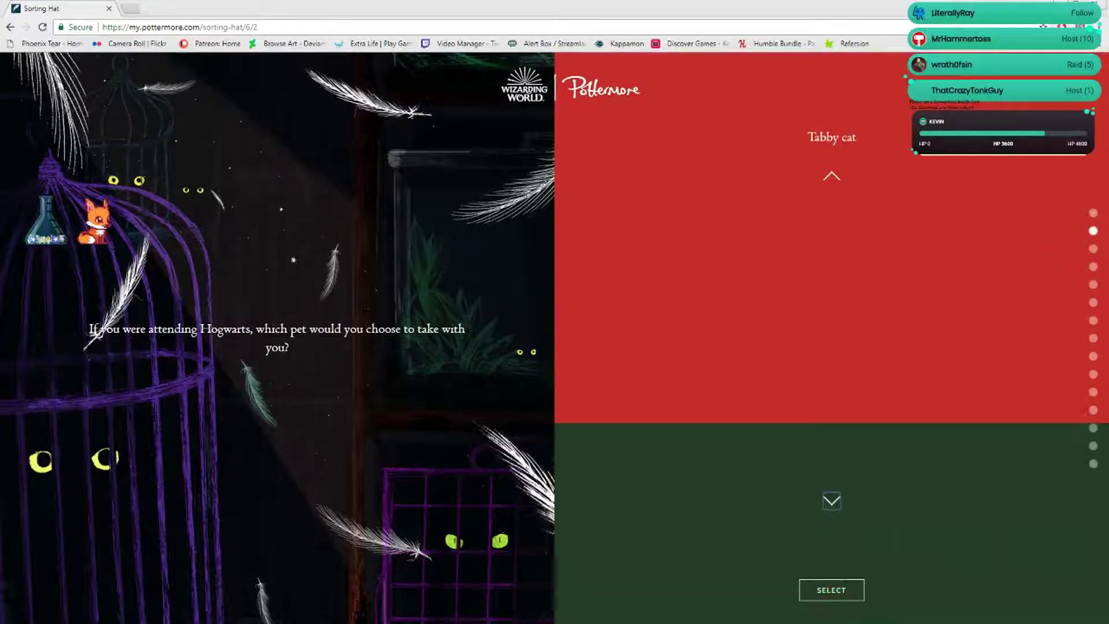
{"action": "left_click", "coordinate": [832, 501]}
{"action": "left_click", "coordinate": [833, 176]}
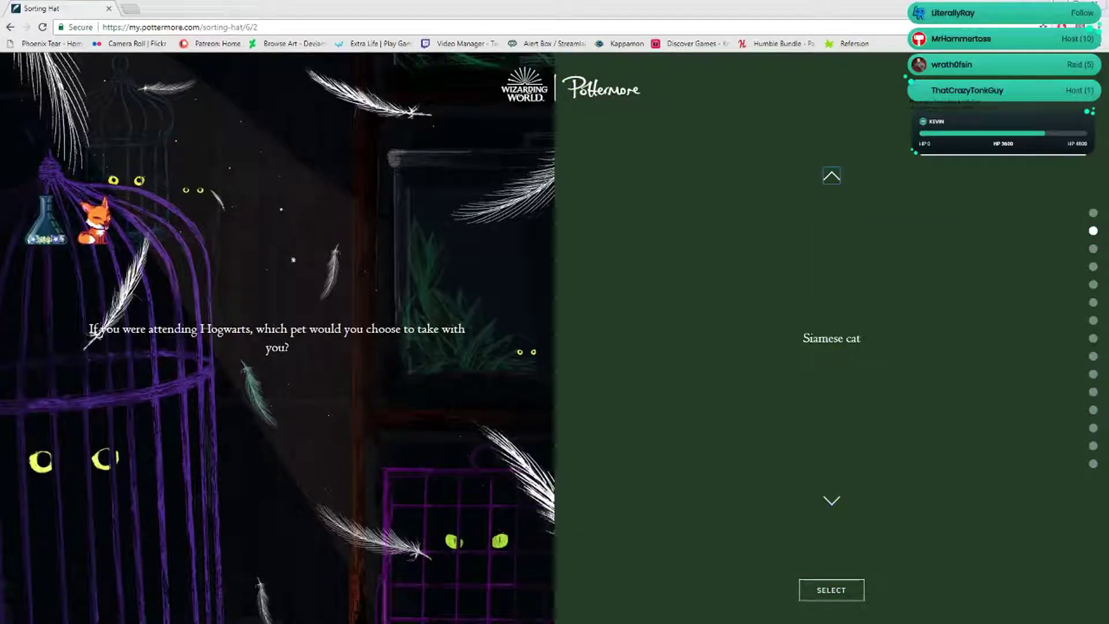
{"action": "left_click", "coordinate": [831, 590]}
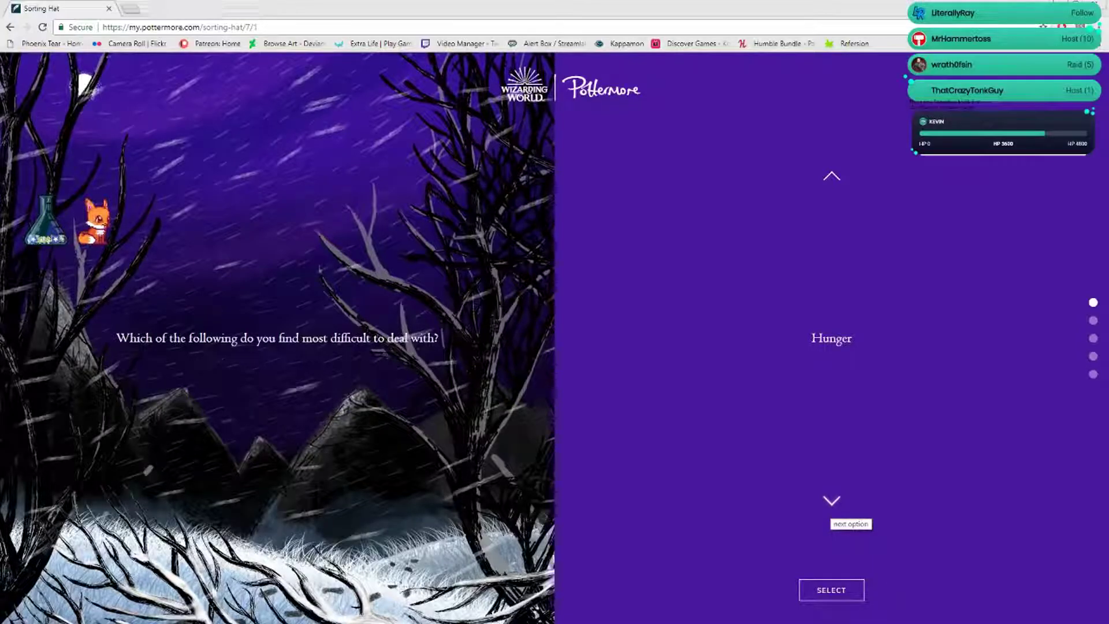
Cycle through Cold, Being ignored and Hunger, then submit Loneliness as the answer
{"action": "left_click", "coordinate": [831, 500]}
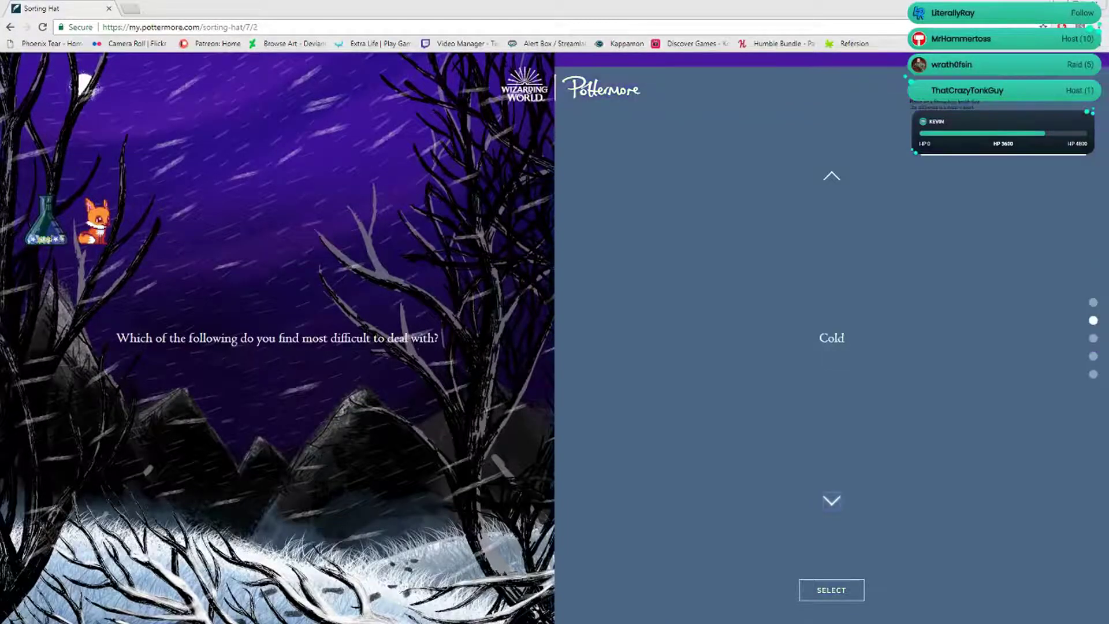
{"action": "left_click", "coordinate": [831, 500]}
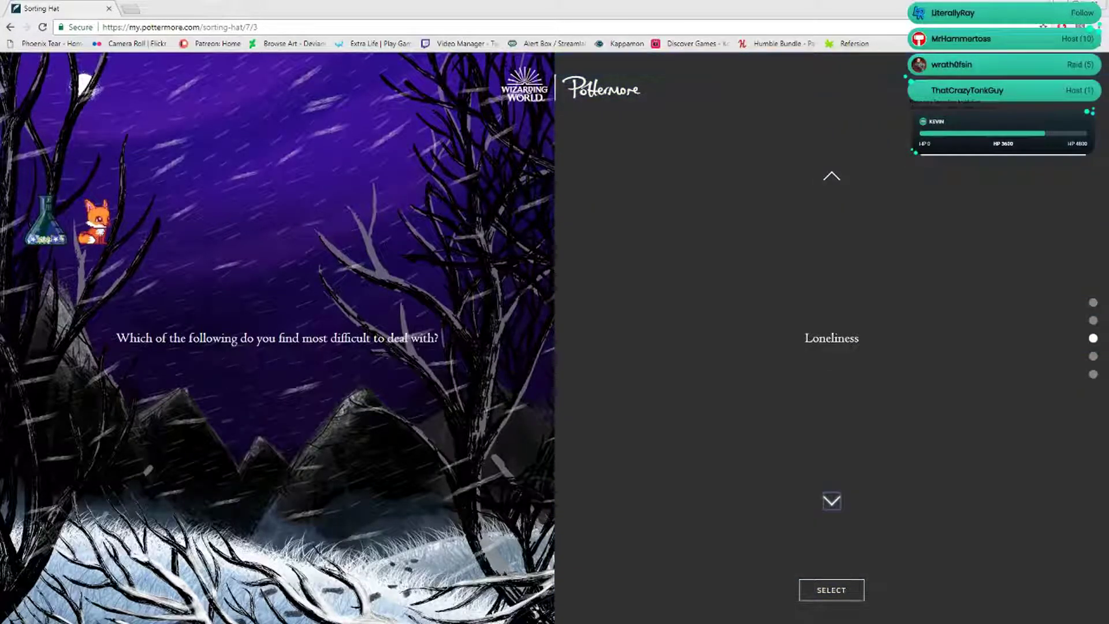
{"action": "left_click", "coordinate": [832, 500]}
{"action": "left_click", "coordinate": [831, 500]}
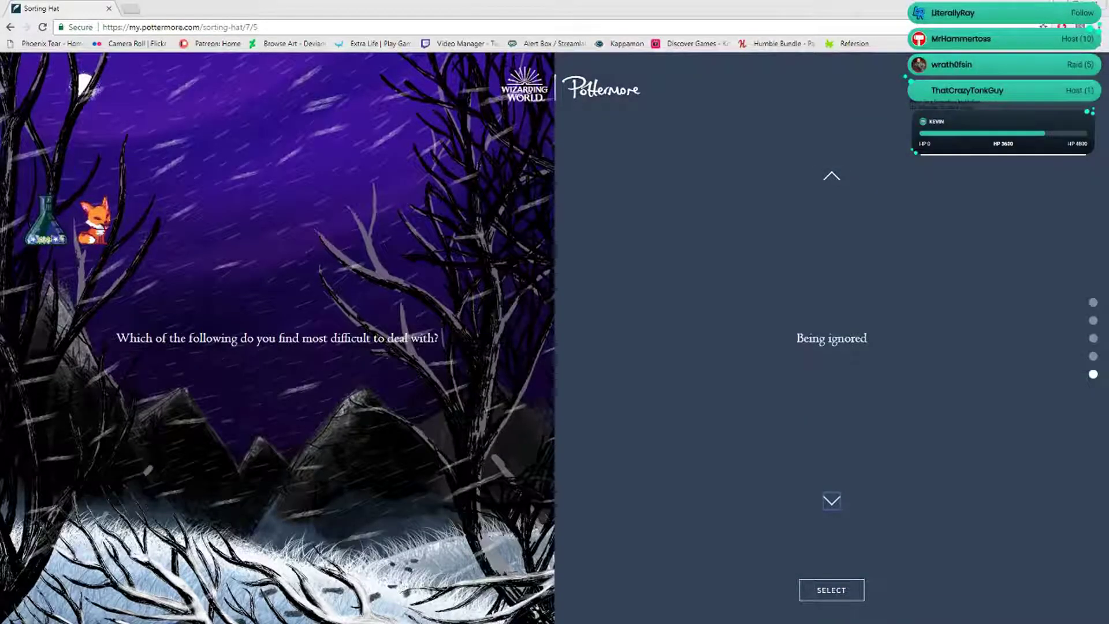
{"action": "left_click", "coordinate": [831, 501]}
{"action": "left_click", "coordinate": [832, 500]}
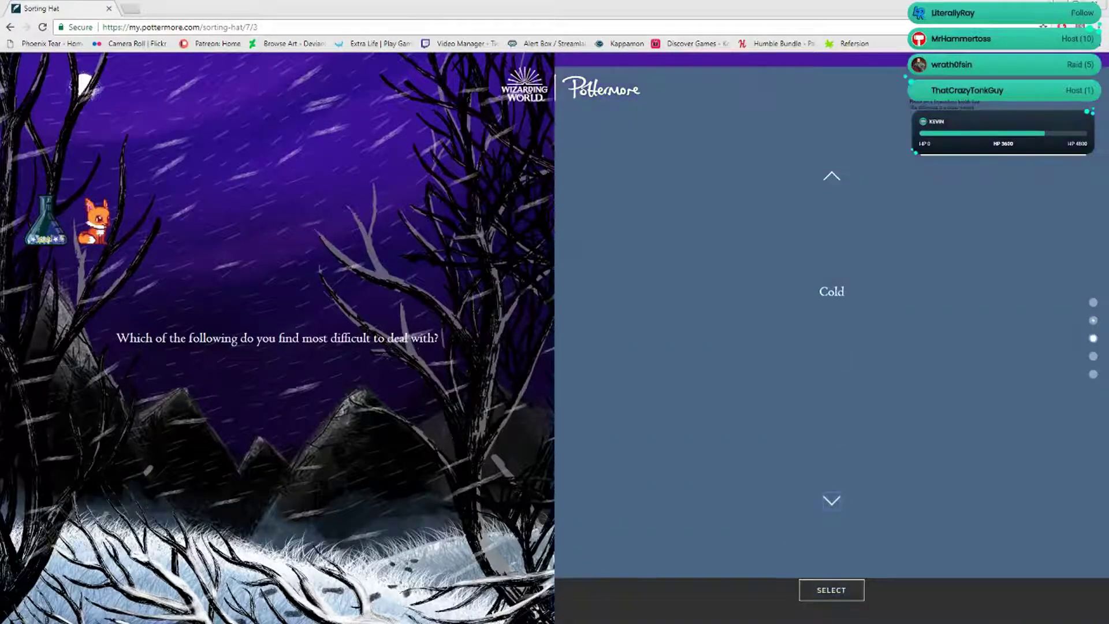
{"action": "left_click", "coordinate": [832, 500]}
{"action": "left_click", "coordinate": [831, 589]}
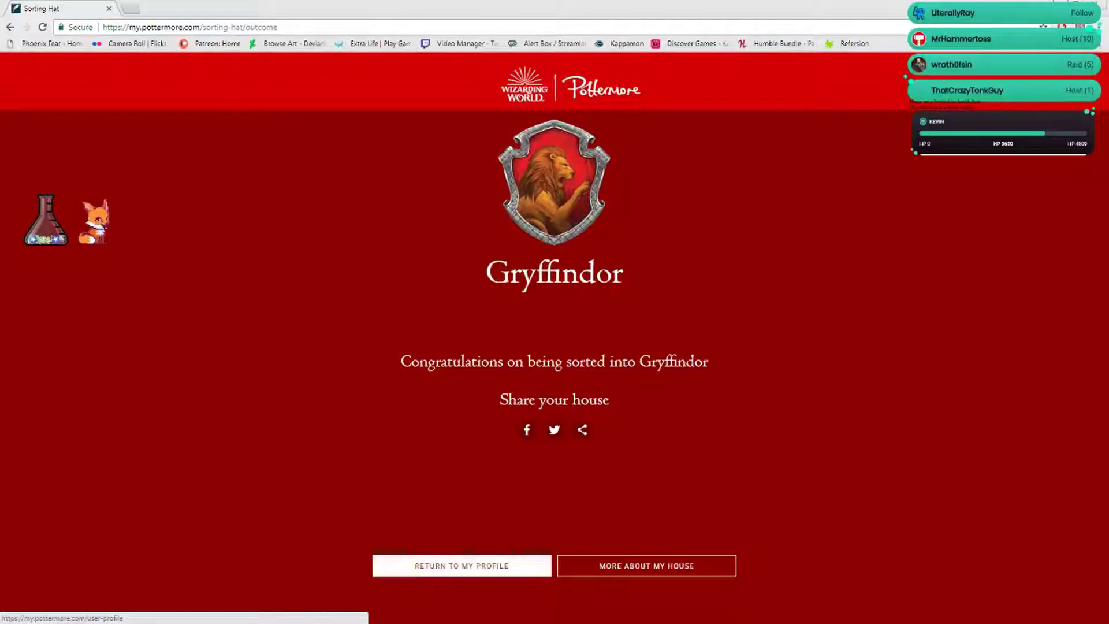
Go to the profile, open the Wand Ceremony page, and start the Mr Ollivander story
{"action": "left_click", "coordinate": [461, 565]}
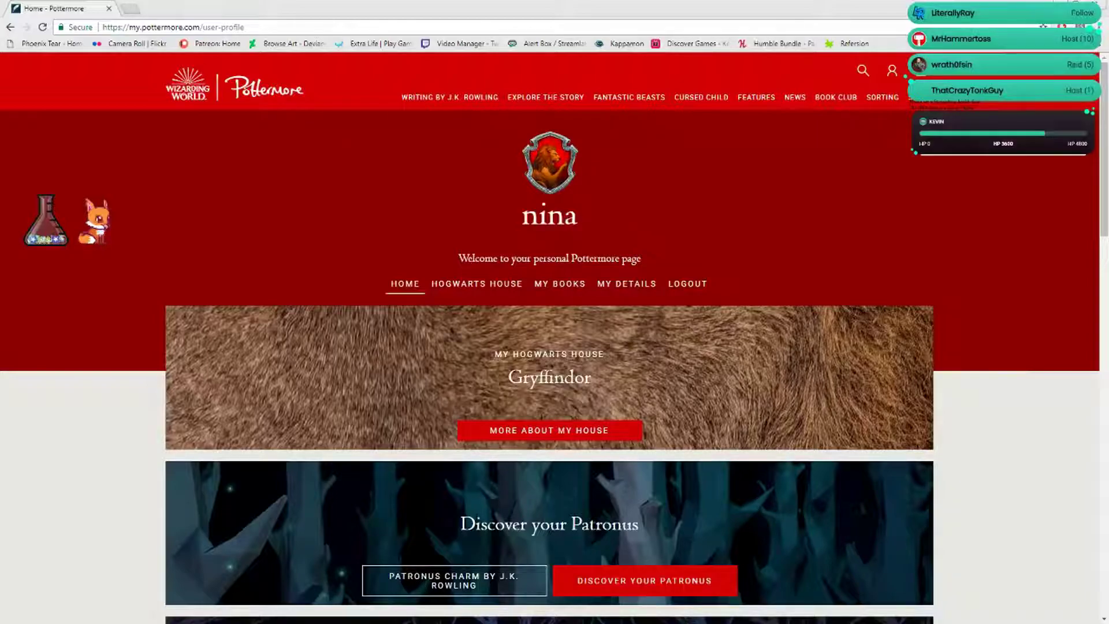
{"action": "scroll", "coordinate": [555, 346], "scroll_direction": "down", "scroll_amount": 2}
{"action": "scroll", "coordinate": [554, 347], "scroll_direction": "up", "scroll_amount": 1}
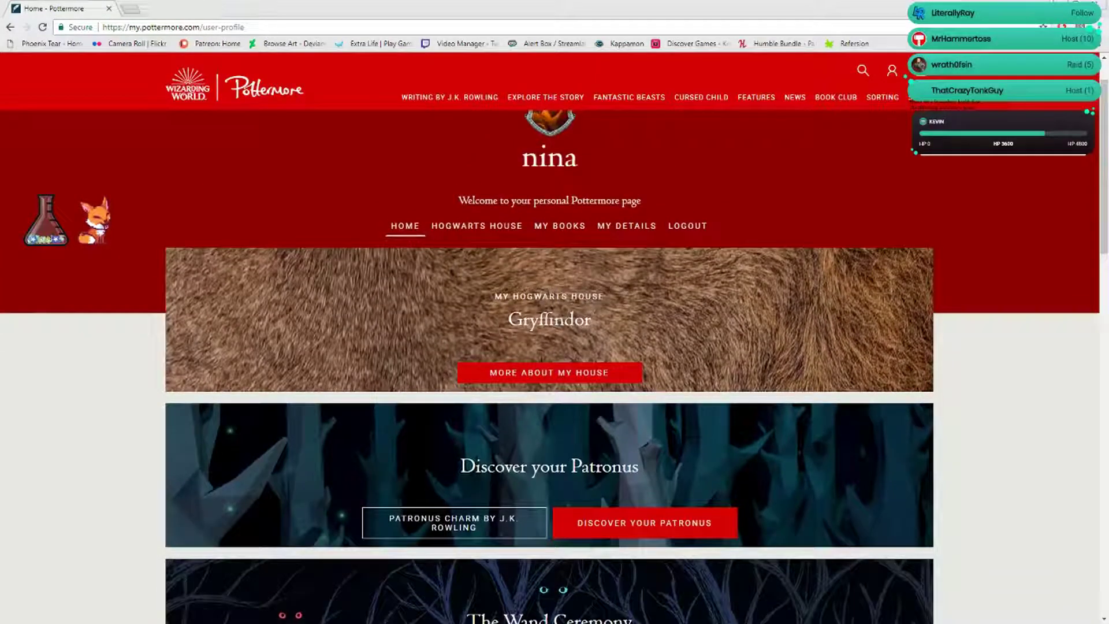
{"action": "scroll", "coordinate": [554, 346], "scroll_direction": "up", "scroll_amount": 1}
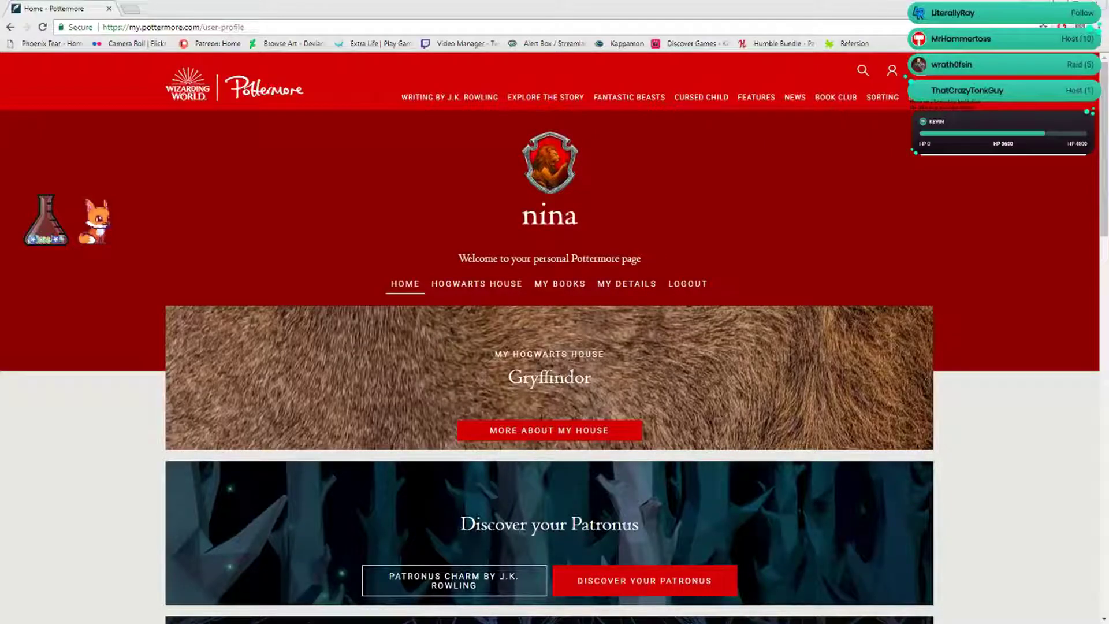
{"action": "scroll", "coordinate": [555, 346], "scroll_direction": "down", "scroll_amount": 5}
{"action": "left_click", "coordinate": [548, 393]}
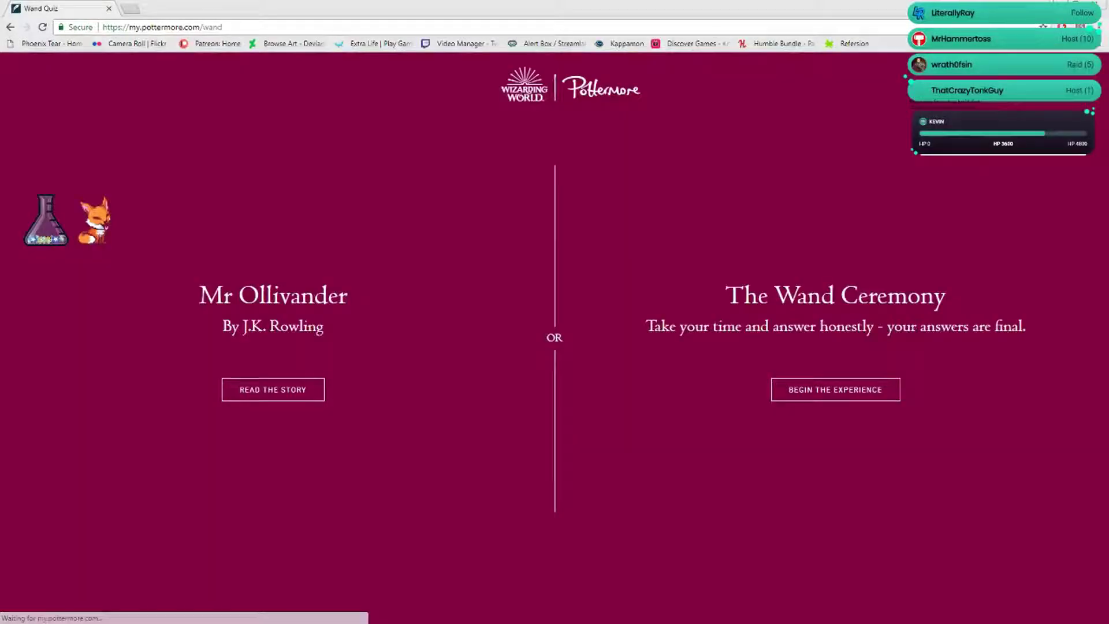
{"action": "left_click", "coordinate": [273, 388]}
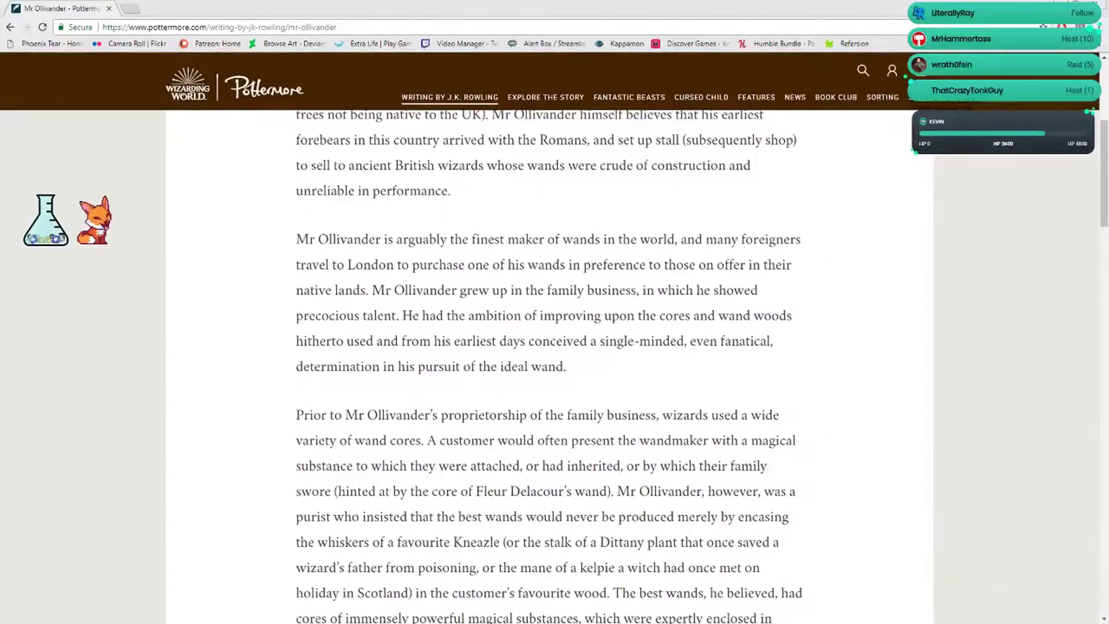
{"action": "scroll", "coordinate": [555, 364], "scroll_direction": "down", "scroll_amount": 10}
{"action": "scroll", "coordinate": [556, 365], "scroll_direction": "down", "scroll_amount": 5}
{"action": "scroll", "coordinate": [554, 365], "scroll_direction": "up", "scroll_amount": 5}
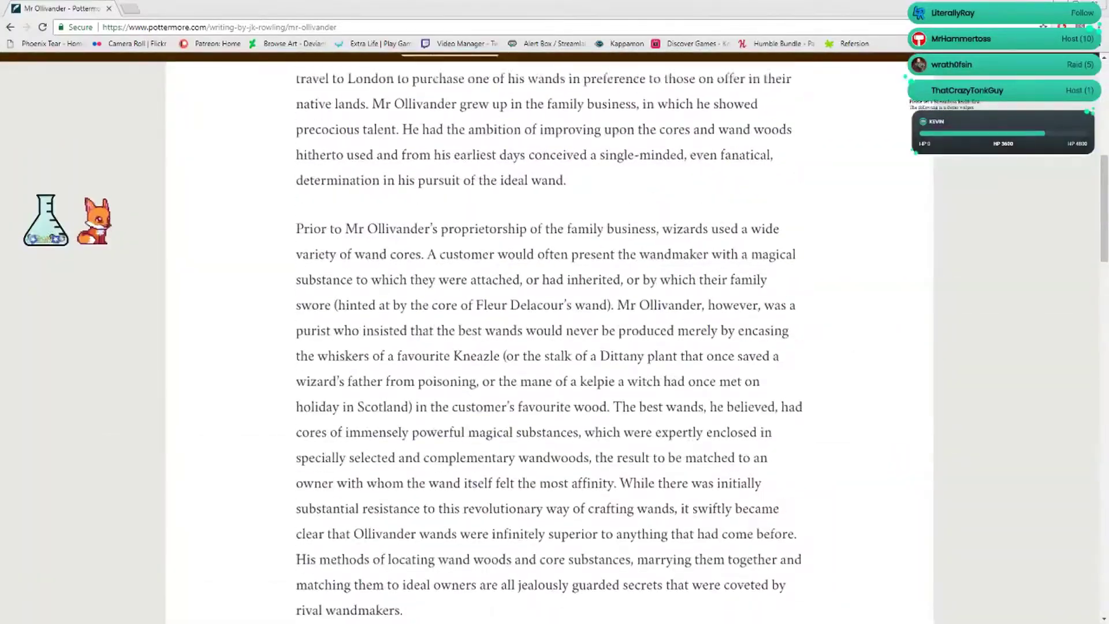
{"action": "scroll", "coordinate": [555, 364], "scroll_direction": "up", "scroll_amount": 10}
{"action": "scroll", "coordinate": [555, 338], "scroll_direction": "down", "scroll_amount": 3}
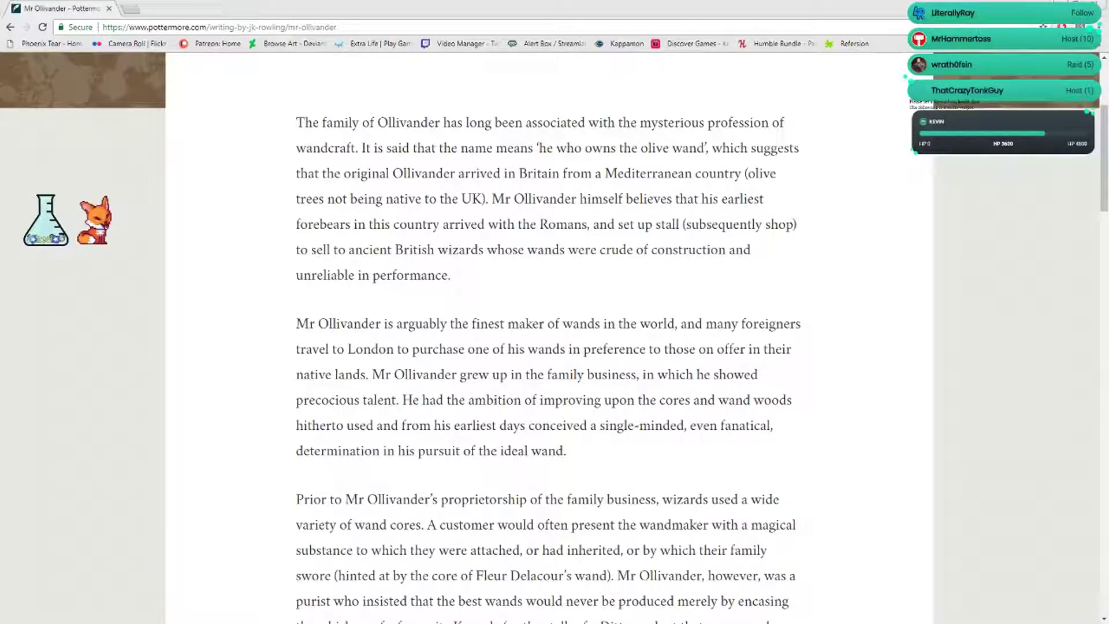
{"action": "scroll", "coordinate": [554, 347], "scroll_direction": "down", "scroll_amount": 1}
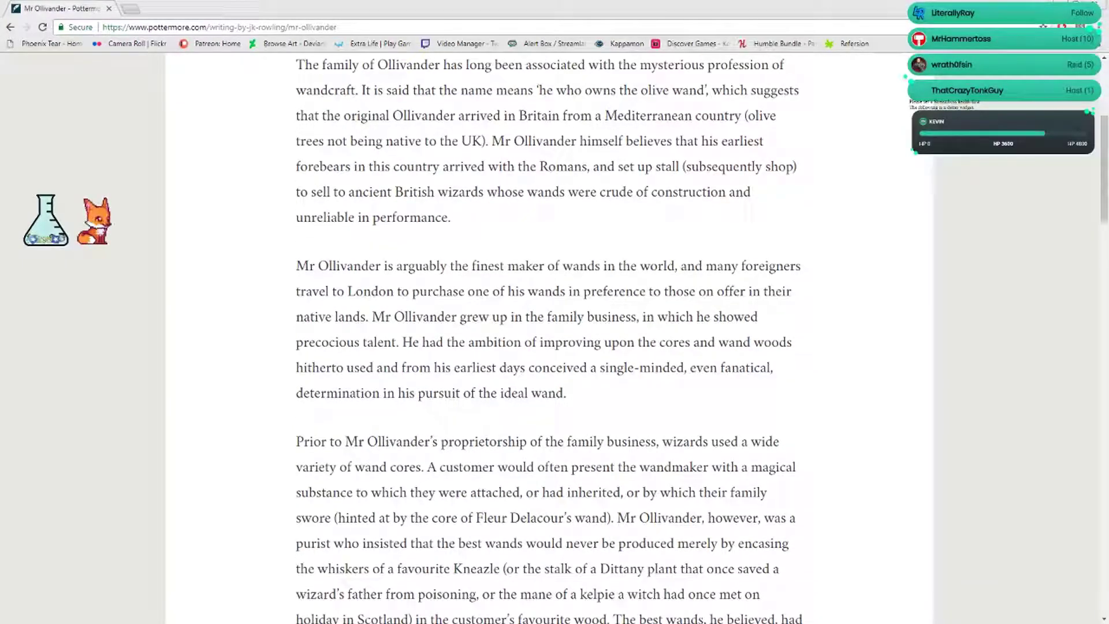
{"action": "scroll", "coordinate": [555, 347], "scroll_direction": "down", "scroll_amount": 1}
{"action": "scroll", "coordinate": [556, 347], "scroll_direction": "down", "scroll_amount": 1}
{"action": "scroll", "coordinate": [555, 347], "scroll_direction": "down", "scroll_amount": 1}
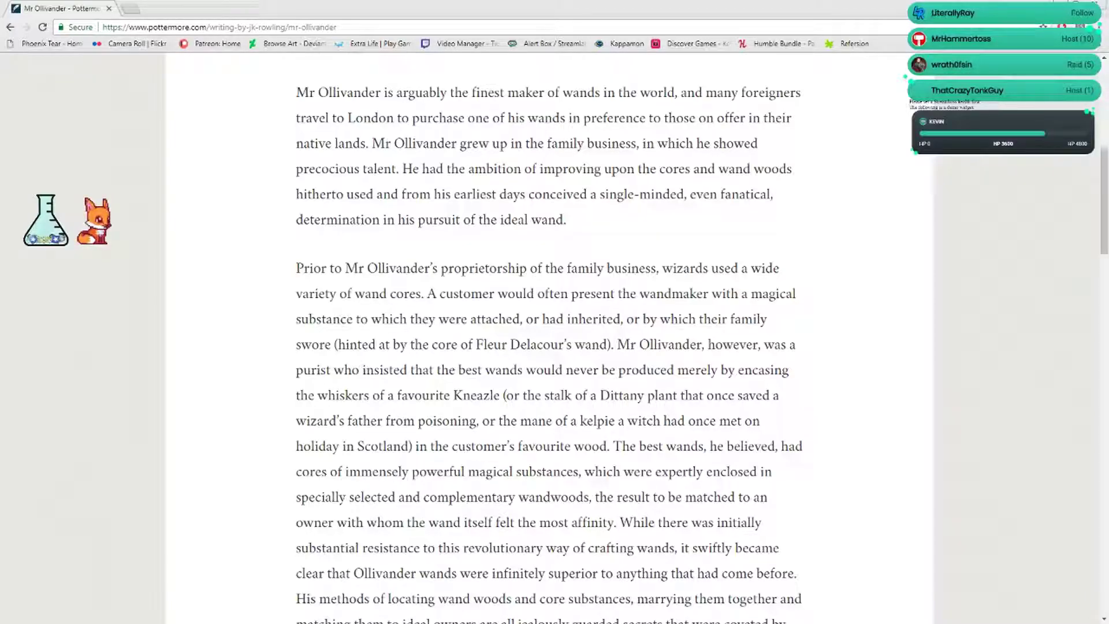
{"action": "scroll", "coordinate": [555, 347], "scroll_direction": "down", "scroll_amount": 2}
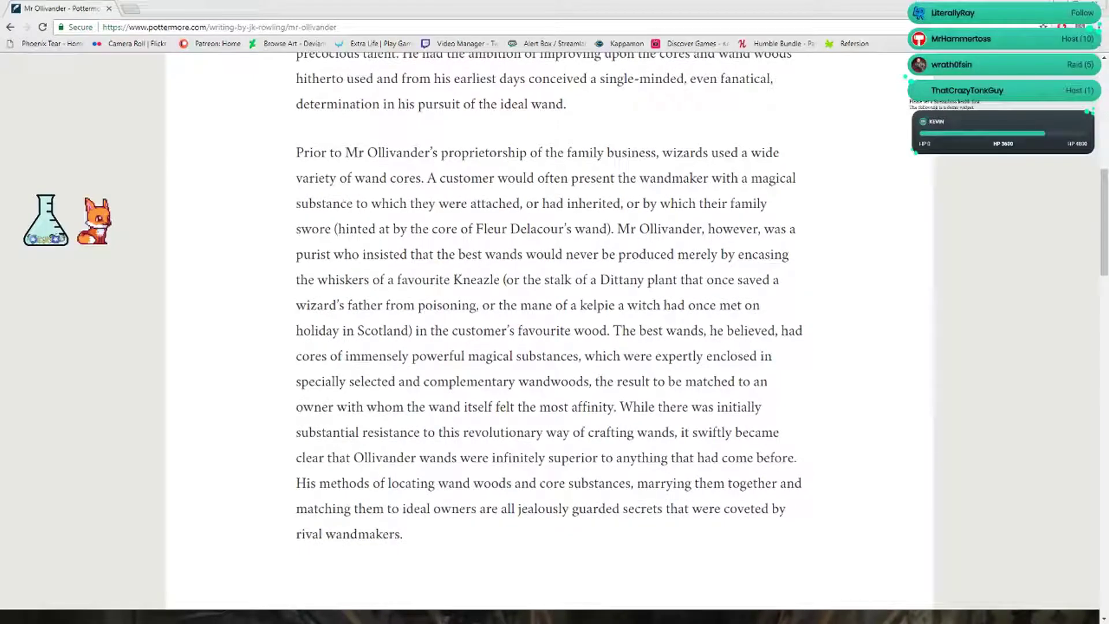
{"action": "scroll", "coordinate": [555, 346], "scroll_direction": "down", "scroll_amount": 1}
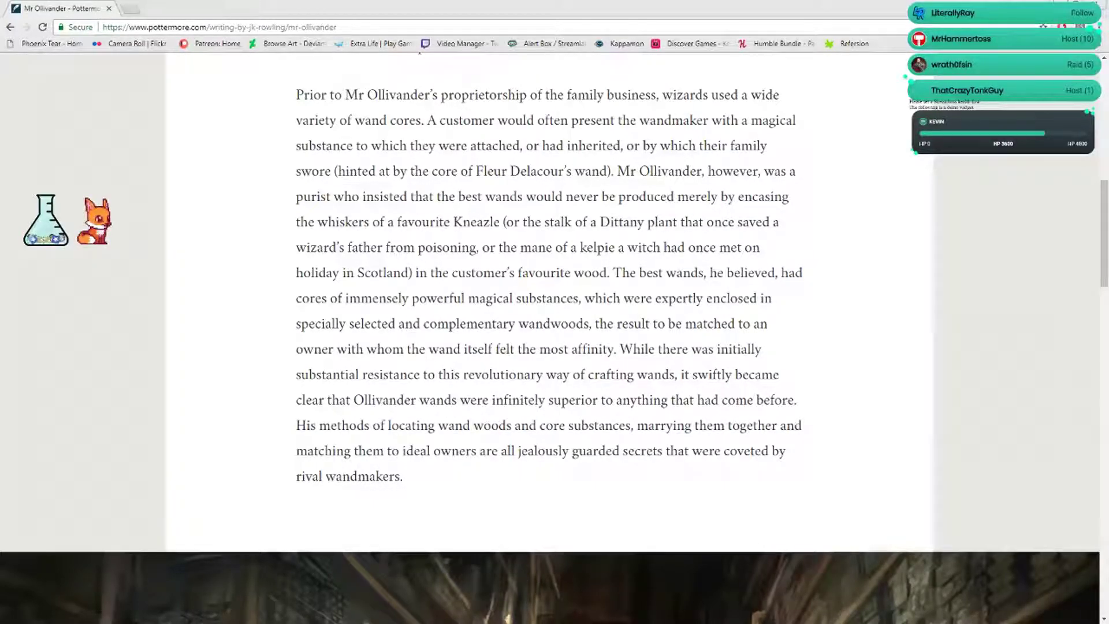
{"action": "scroll", "coordinate": [556, 348], "scroll_direction": "down", "scroll_amount": 1}
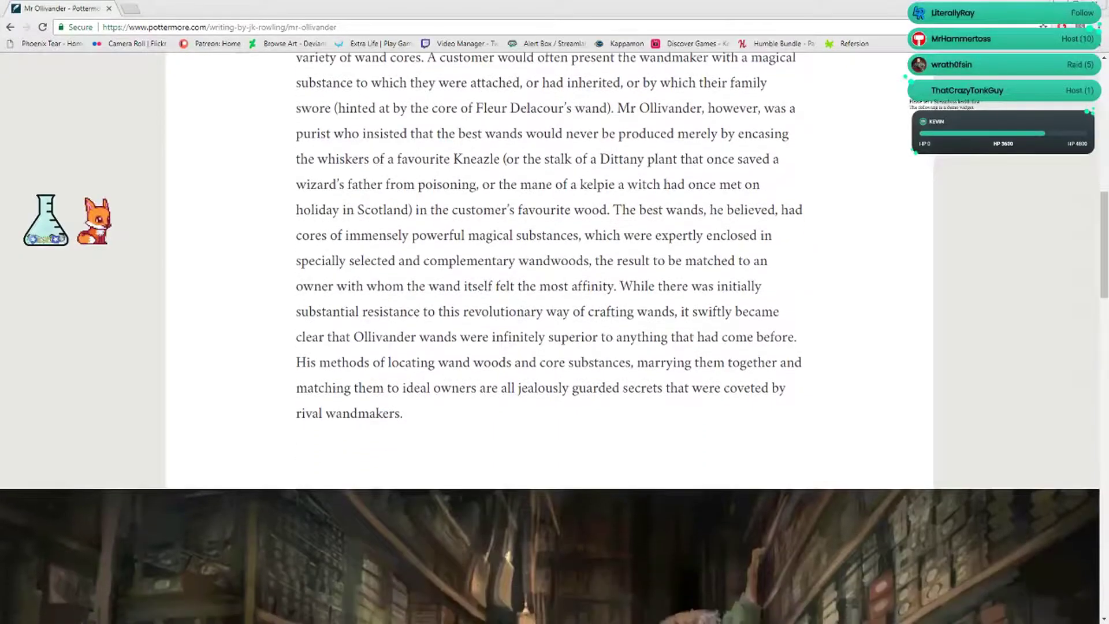
{"action": "scroll", "coordinate": [555, 347], "scroll_direction": "down", "scroll_amount": 1}
{"action": "scroll", "coordinate": [555, 346], "scroll_direction": "down", "scroll_amount": 1}
{"action": "scroll", "coordinate": [555, 347], "scroll_direction": "down", "scroll_amount": 1}
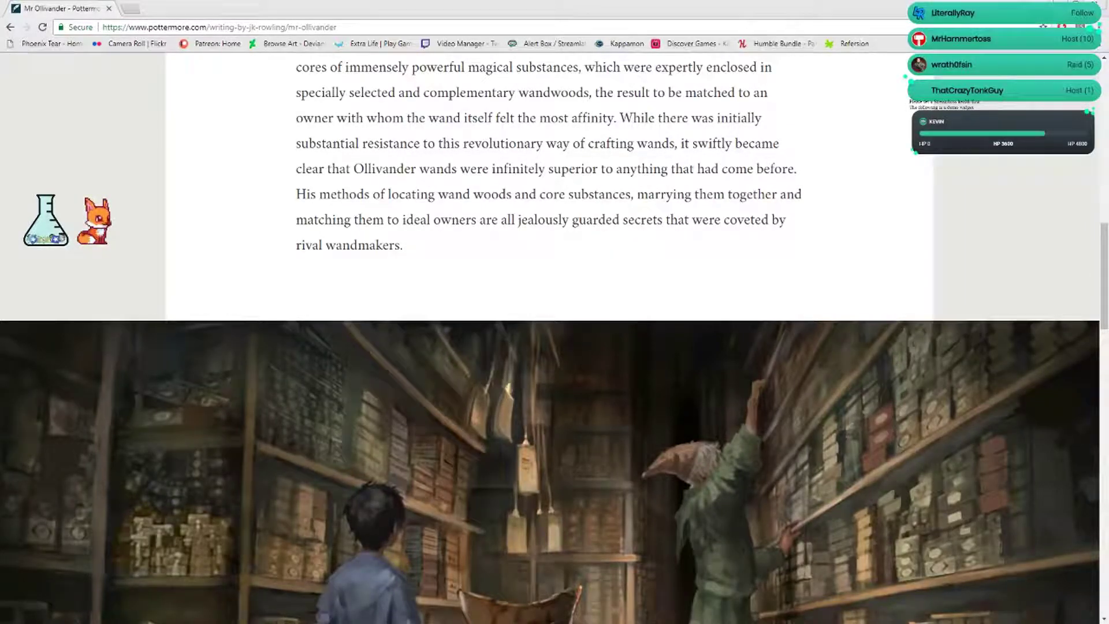
{"action": "scroll", "coordinate": [555, 339], "scroll_direction": "down", "scroll_amount": 1}
{"action": "scroll", "coordinate": [555, 338], "scroll_direction": "down", "scroll_amount": 2}
{"action": "scroll", "coordinate": [549, 413], "scroll_direction": "down", "scroll_amount": 3}
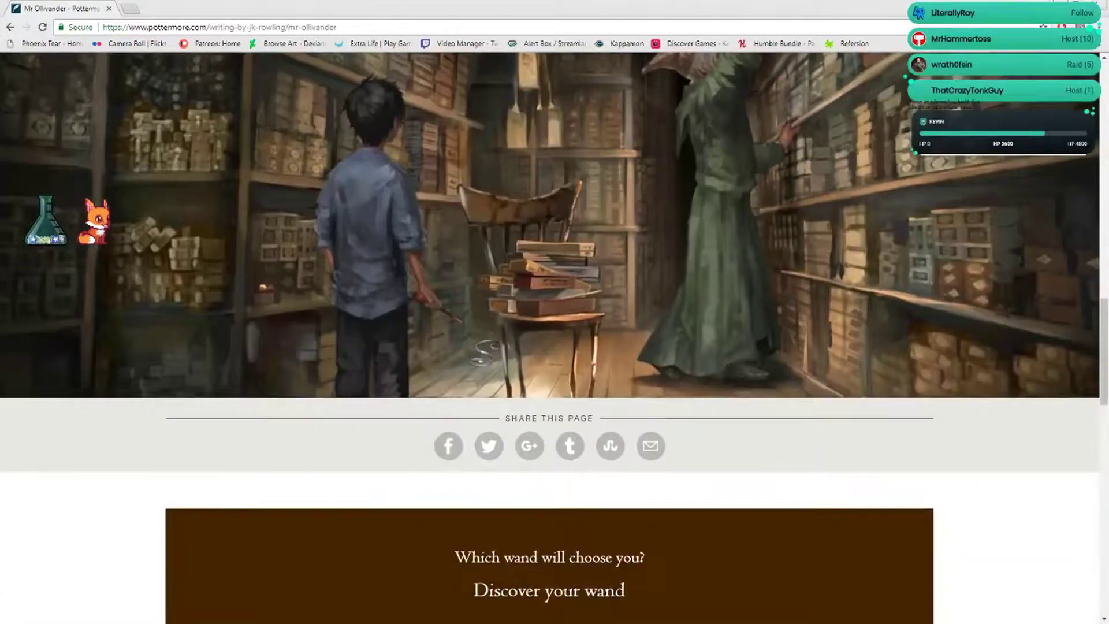
{"action": "scroll", "coordinate": [549, 414], "scroll_direction": "down", "scroll_amount": 2}
After finishing the Mr Ollivander article, open the 'Discover your wand' page
{"action": "left_click", "coordinate": [550, 413]}
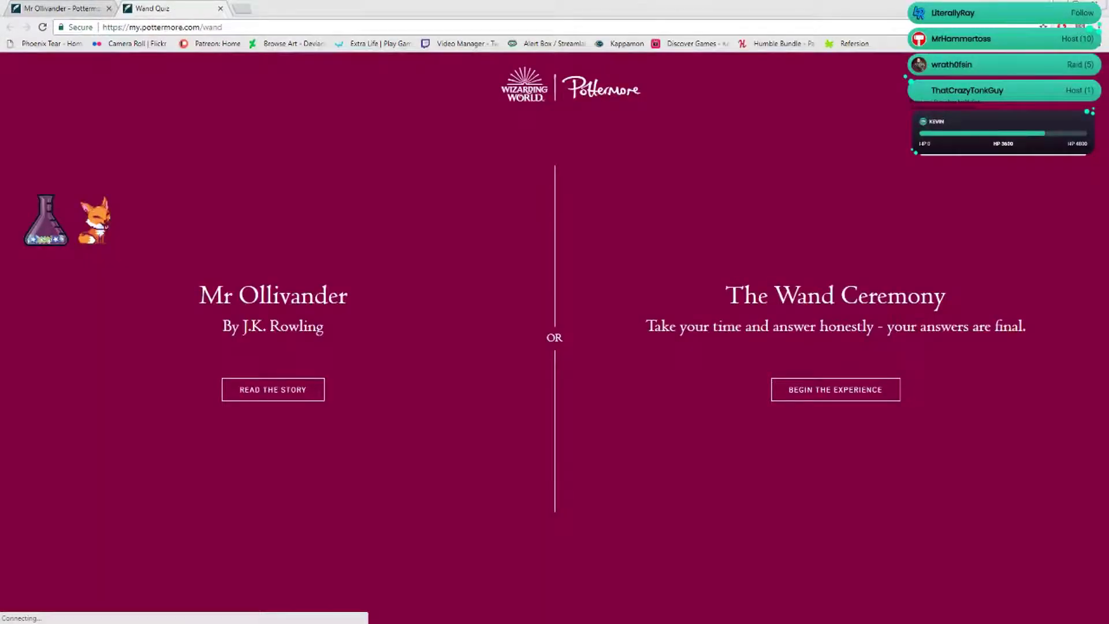
Begin the Wand Ceremony quiz to reach the 'how would you describe yourself' question
{"action": "left_click", "coordinate": [835, 389]}
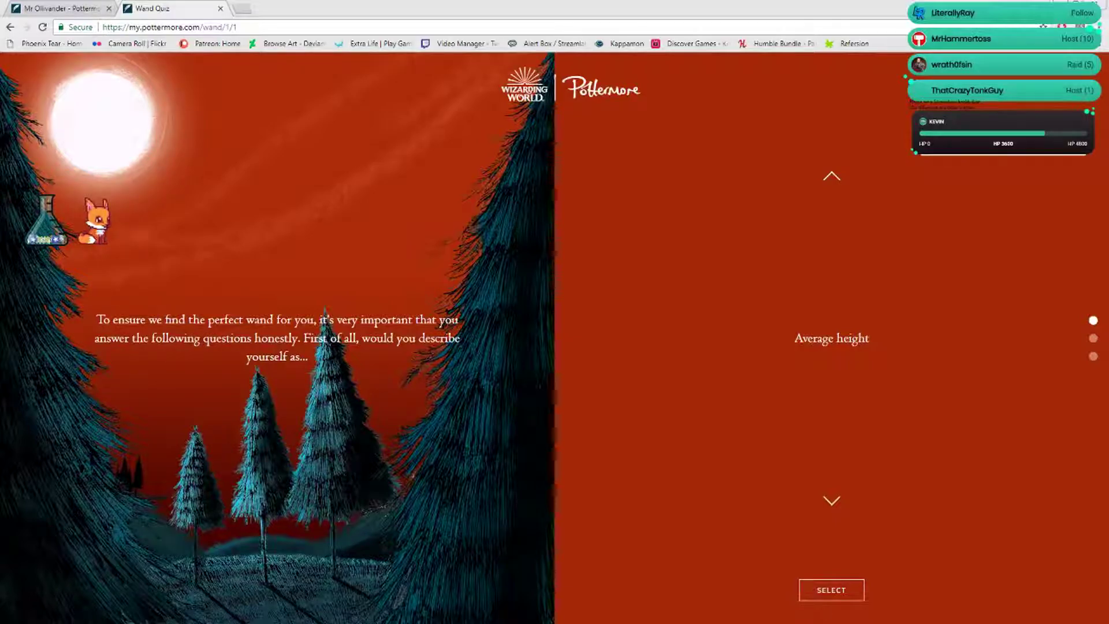
Cycle the height answers to 'Tall' and submit it
{"action": "left_click", "coordinate": [832, 501]}
{"action": "left_click", "coordinate": [831, 501]}
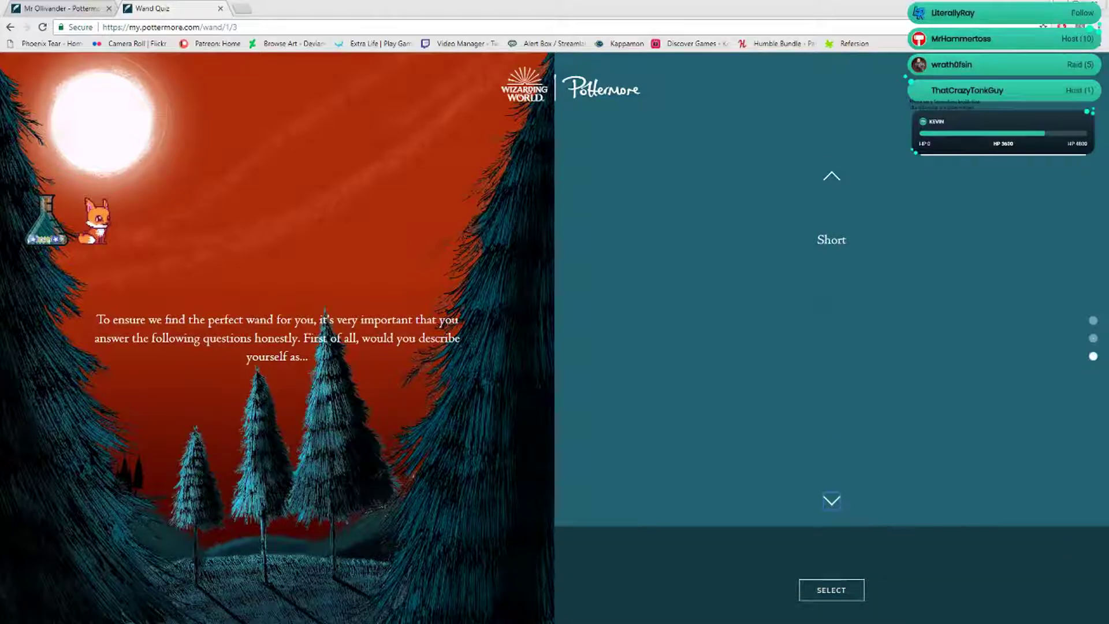
{"action": "left_click", "coordinate": [831, 501]}
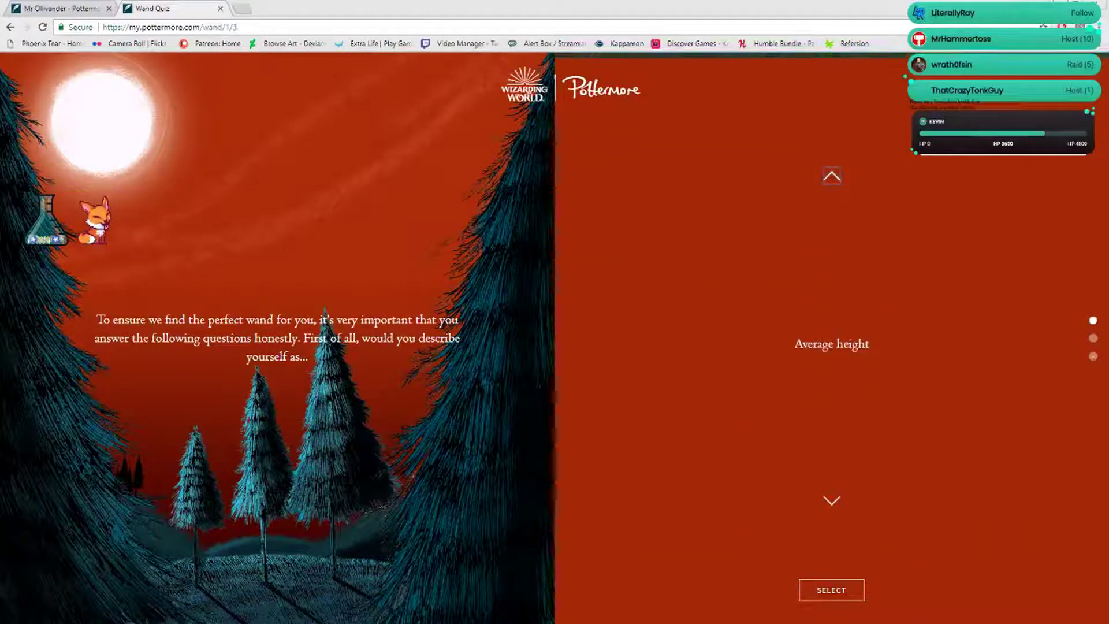
{"action": "left_click", "coordinate": [831, 501]}
{"action": "left_click", "coordinate": [831, 589]}
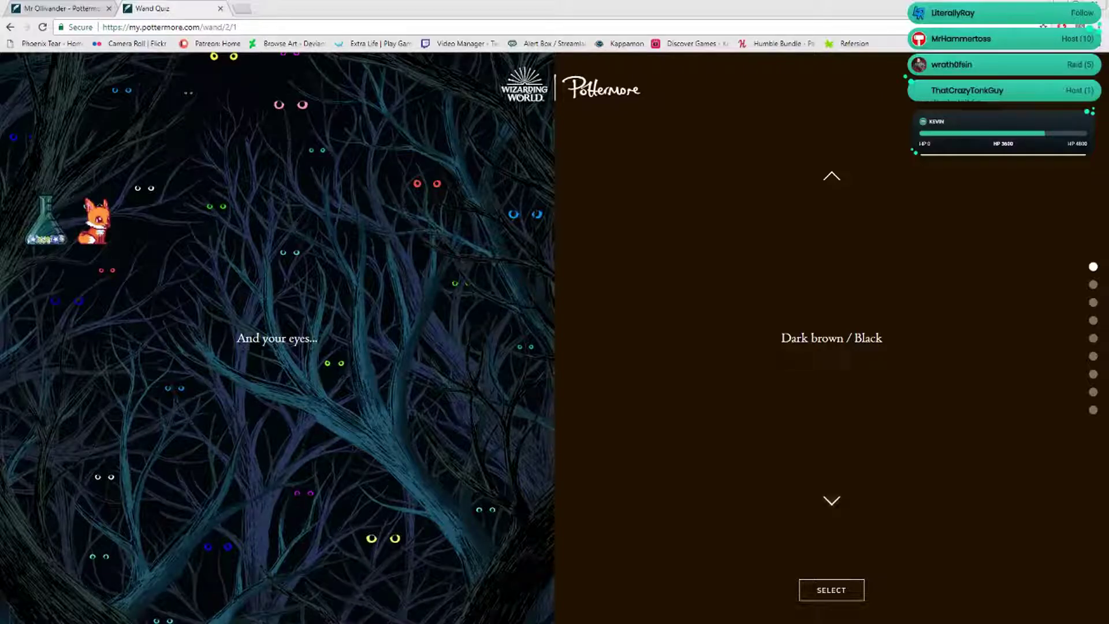
Submit 'Hazel' for eye colour and 'An odd number' for birth day
{"action": "left_click", "coordinate": [833, 500]}
{"action": "left_click", "coordinate": [833, 500]}
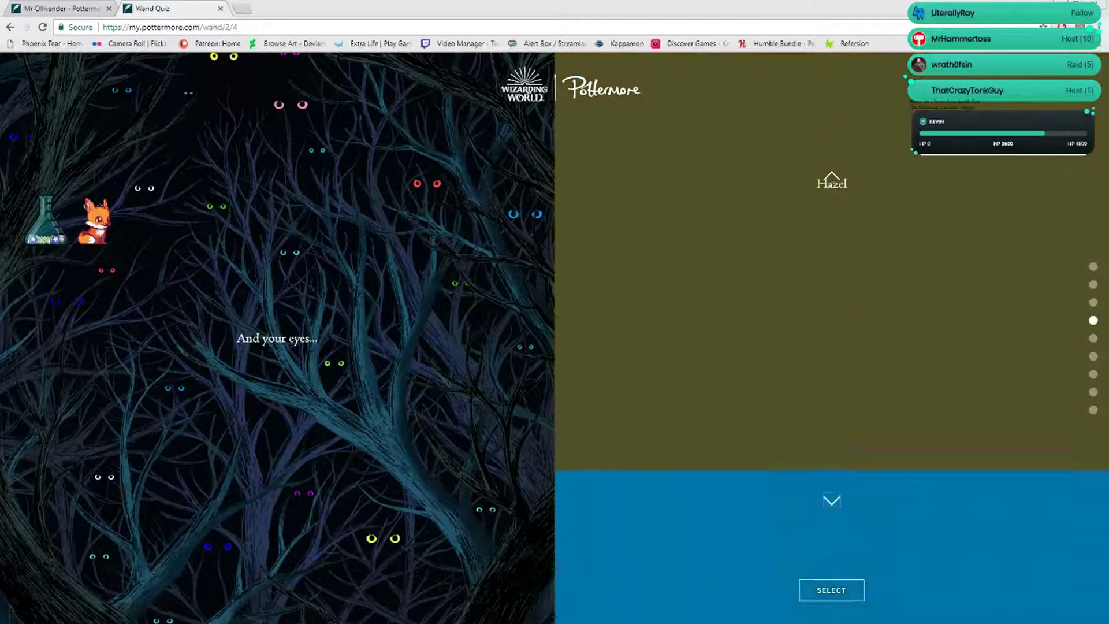
{"action": "left_click", "coordinate": [832, 177]}
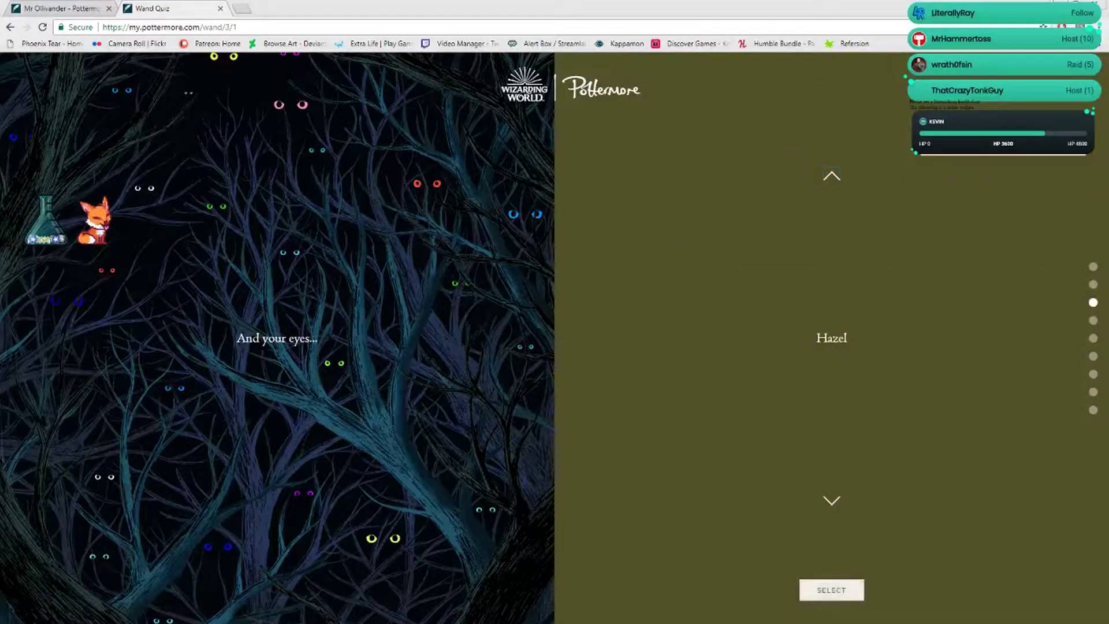
{"action": "left_click", "coordinate": [832, 591]}
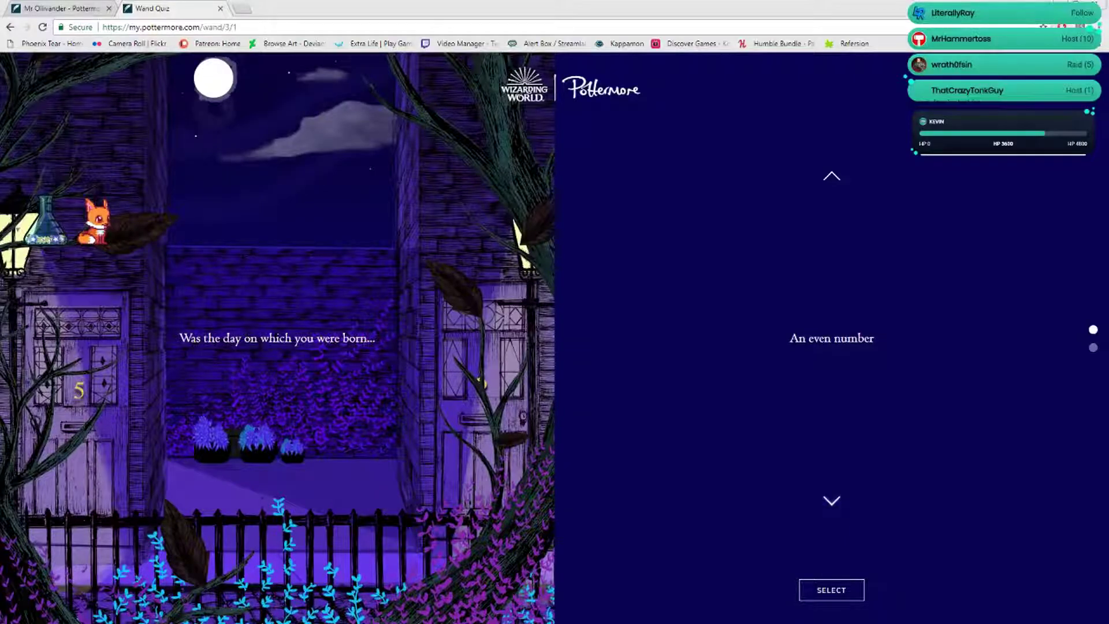
{"action": "left_click", "coordinate": [832, 500]}
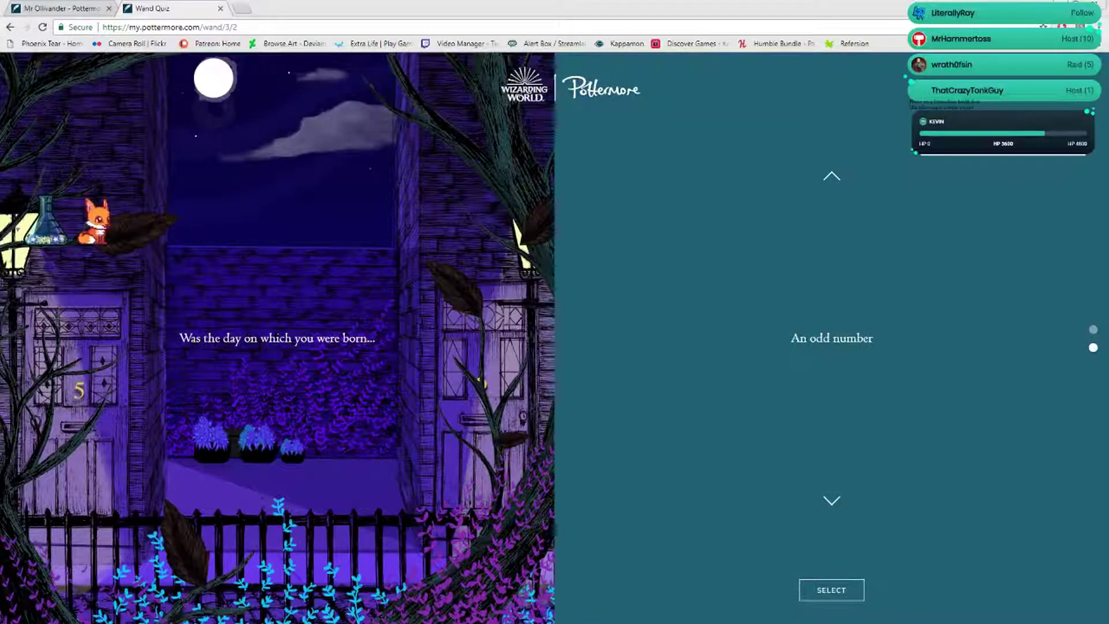
{"action": "left_click", "coordinate": [830, 590]}
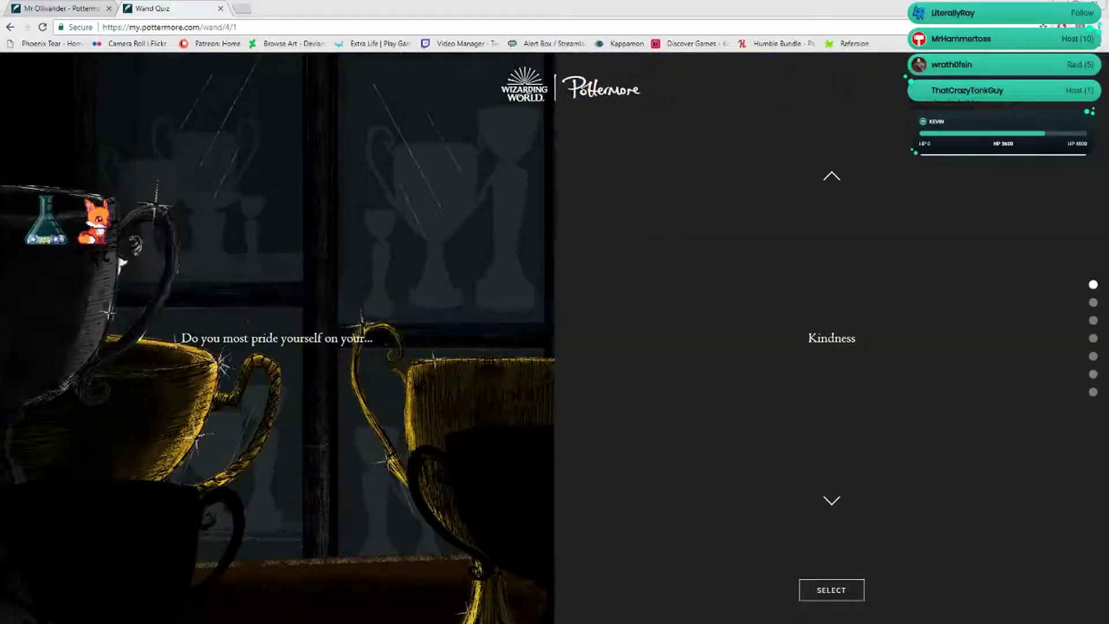
Browse the pride answers past Optimism and Imagination, then submit 'Resilience'
{"action": "left_click", "coordinate": [831, 500]}
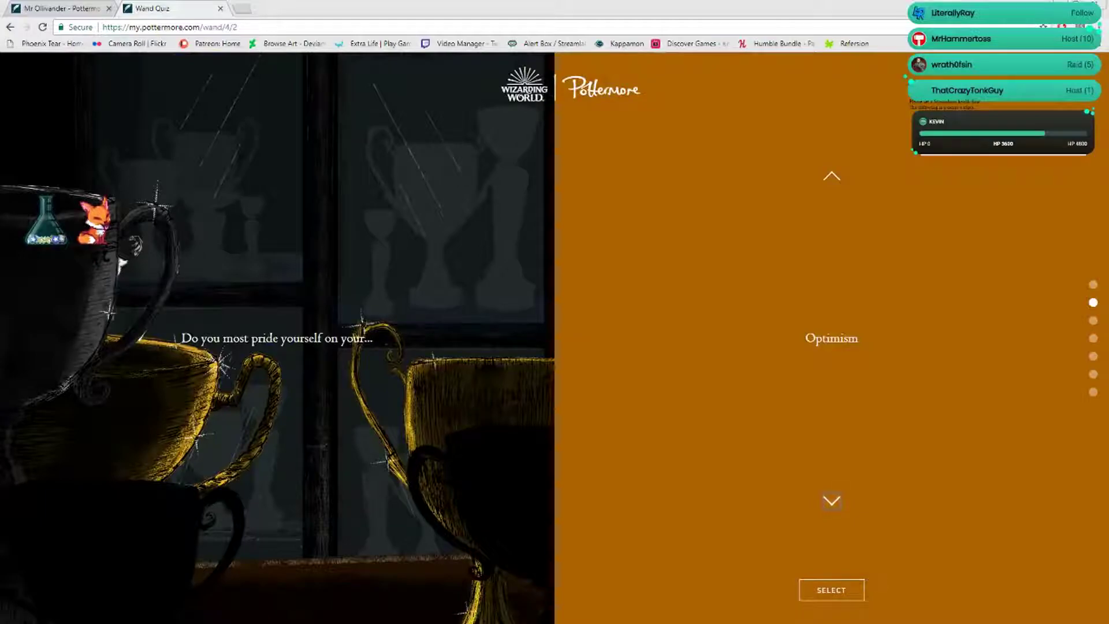
{"action": "left_click", "coordinate": [832, 500]}
{"action": "left_click", "coordinate": [832, 500]}
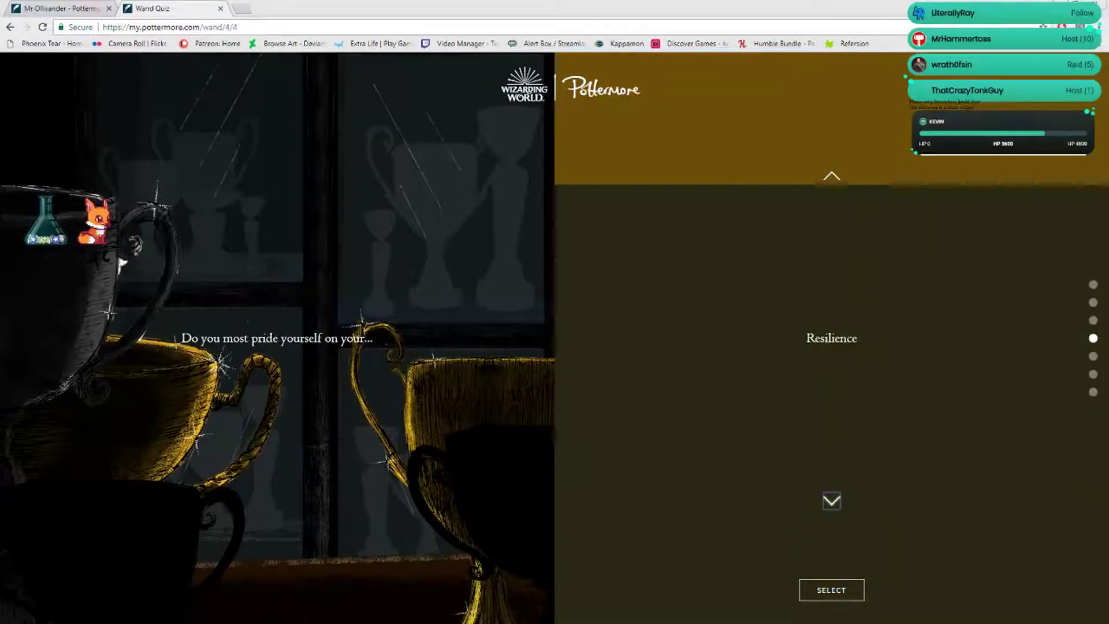
{"action": "left_click", "coordinate": [832, 500]}
{"action": "left_click", "coordinate": [831, 500]}
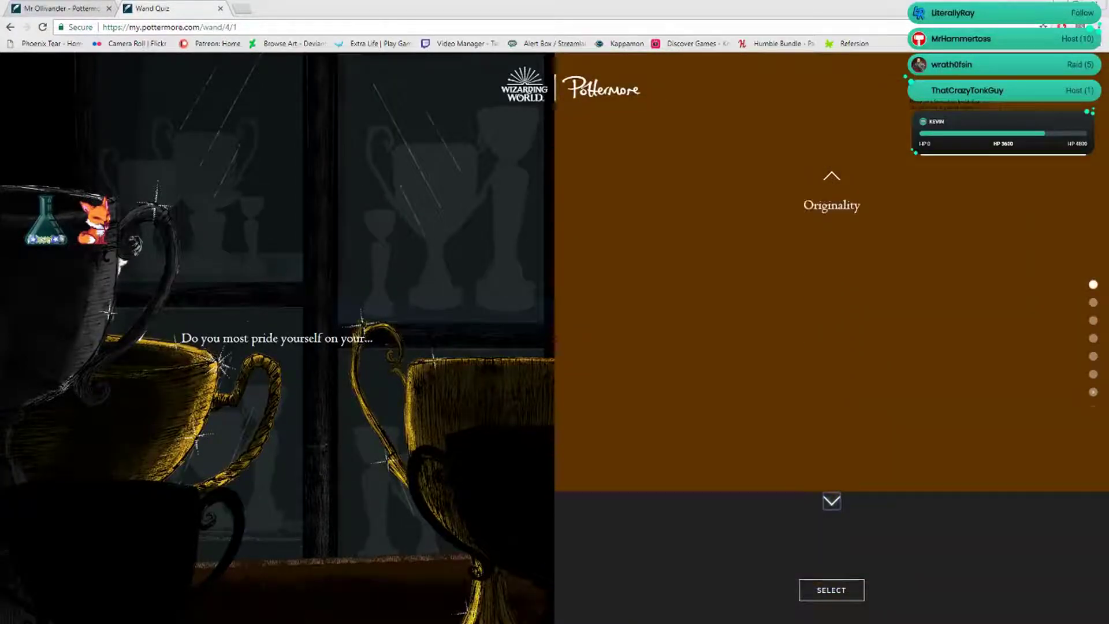
{"action": "left_click", "coordinate": [831, 500]}
{"action": "left_click", "coordinate": [831, 500]}
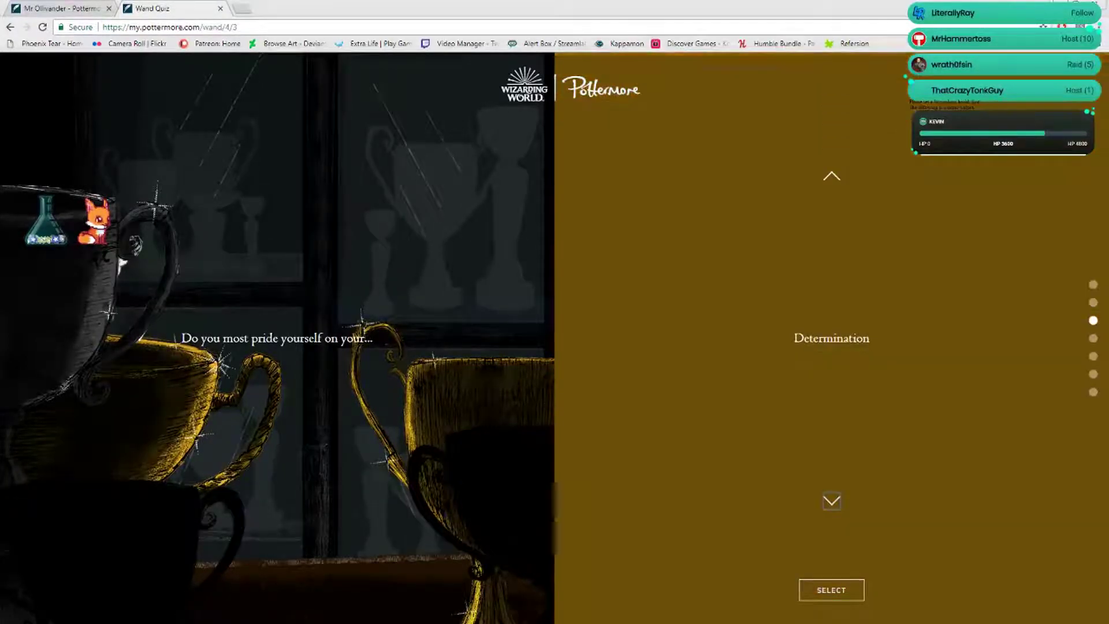
{"action": "left_click", "coordinate": [832, 501]}
{"action": "left_click", "coordinate": [832, 501]}
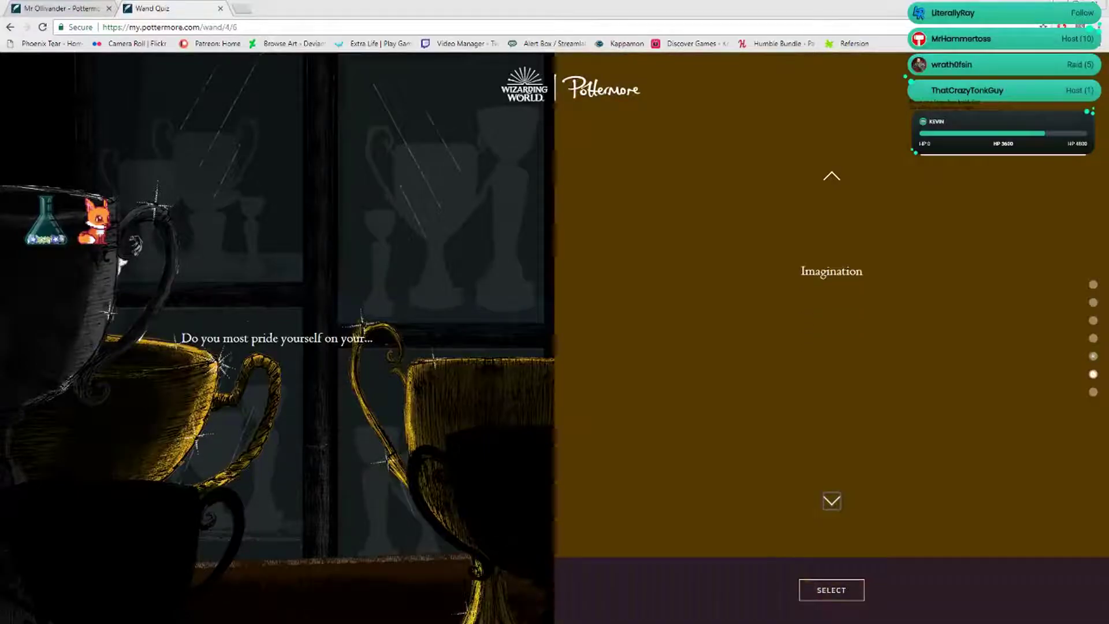
{"action": "left_click", "coordinate": [831, 176]}
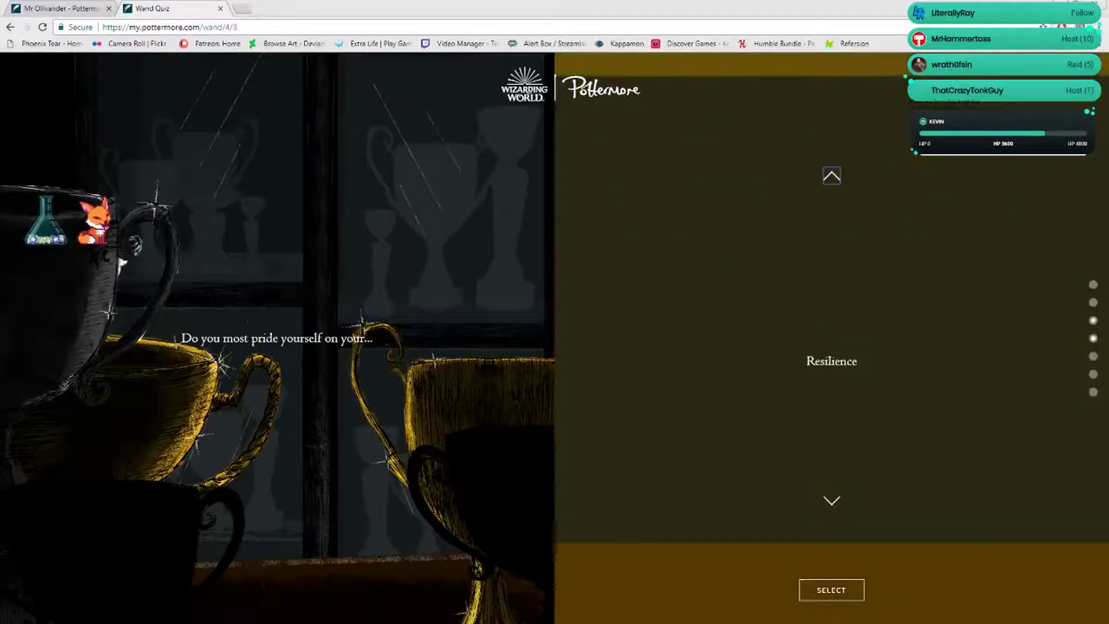
{"action": "left_click", "coordinate": [831, 500]}
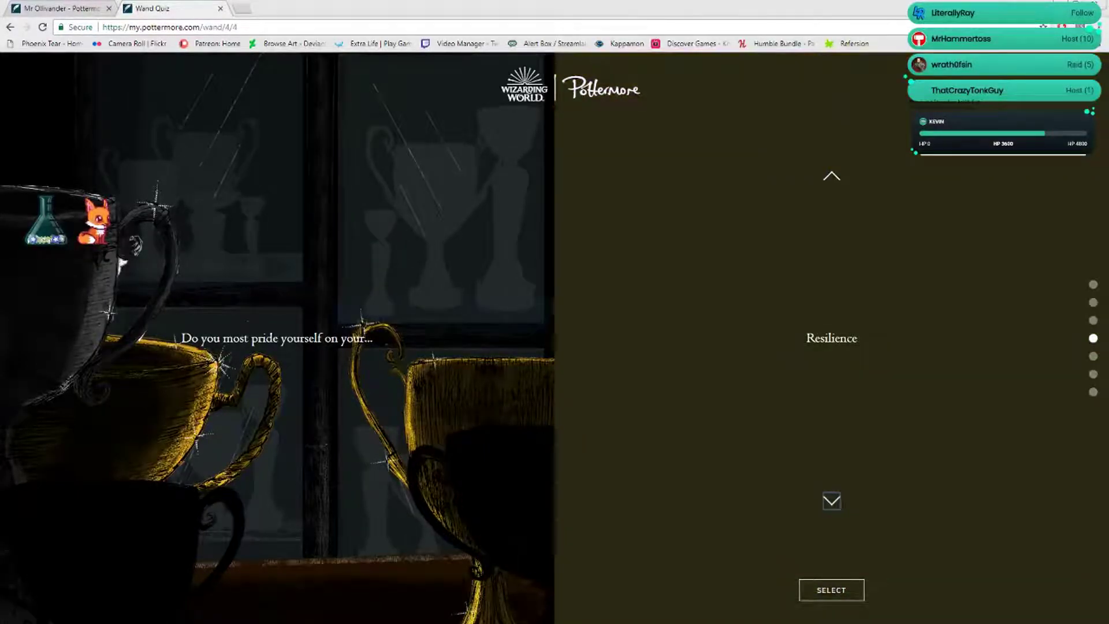
{"action": "left_click", "coordinate": [832, 589]}
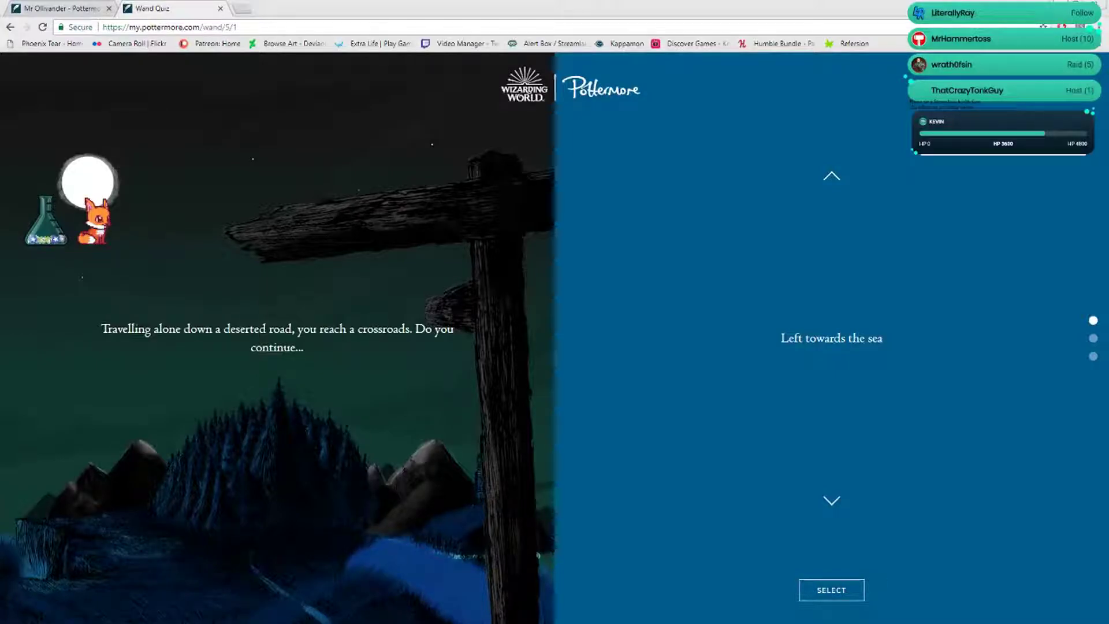
Compare forest, castle and sea options, then submit 'Ahead towards the forest'
{"action": "left_click", "coordinate": [832, 501]}
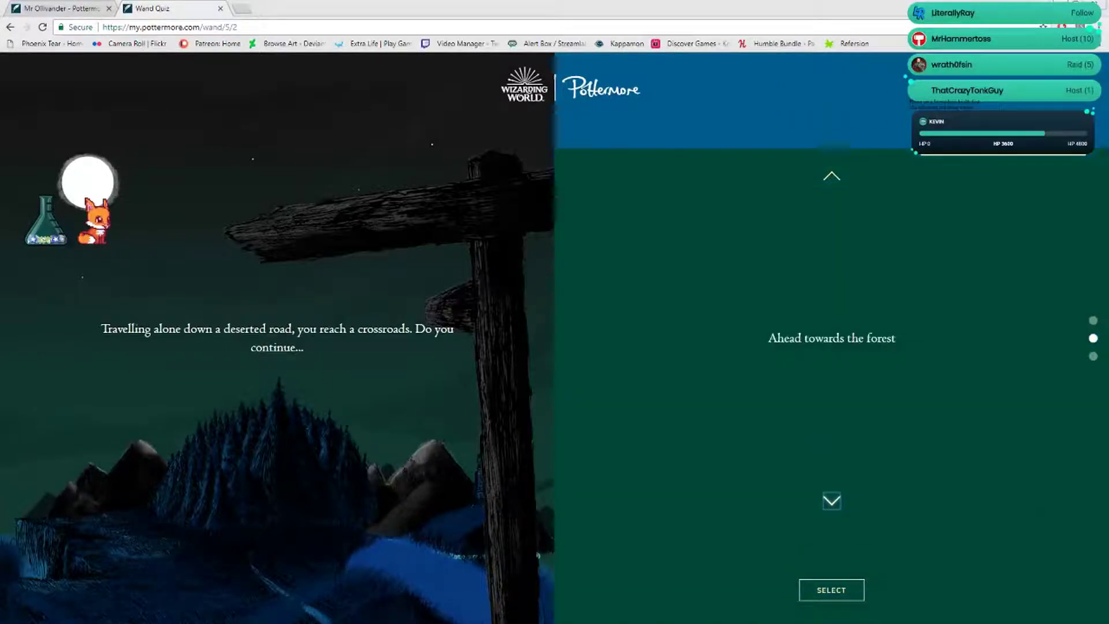
{"action": "left_click", "coordinate": [832, 501]}
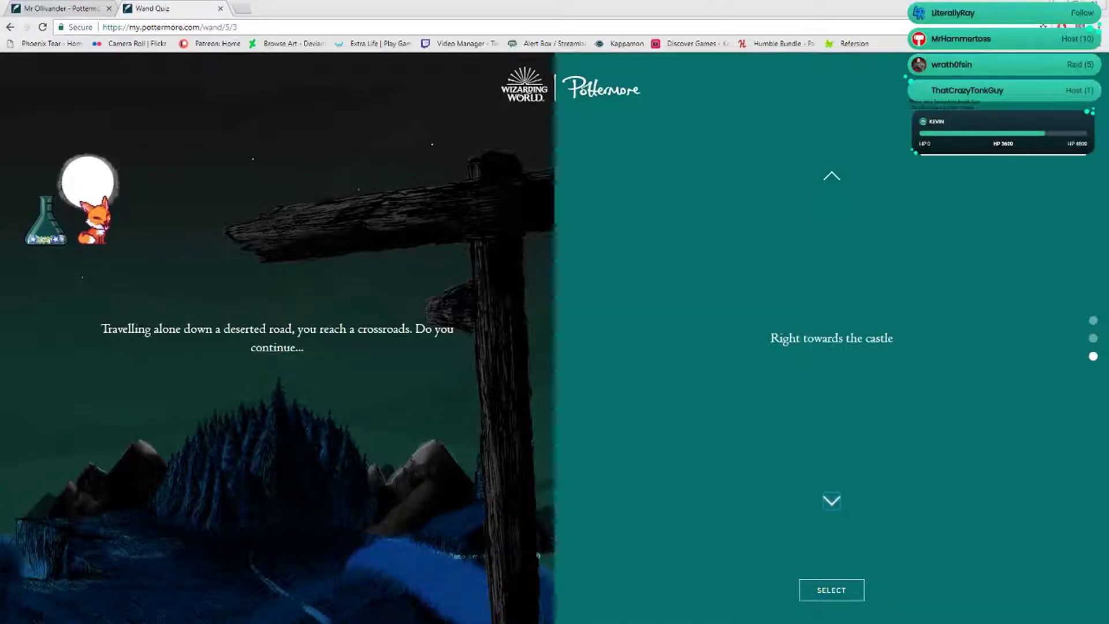
{"action": "left_click", "coordinate": [832, 501]}
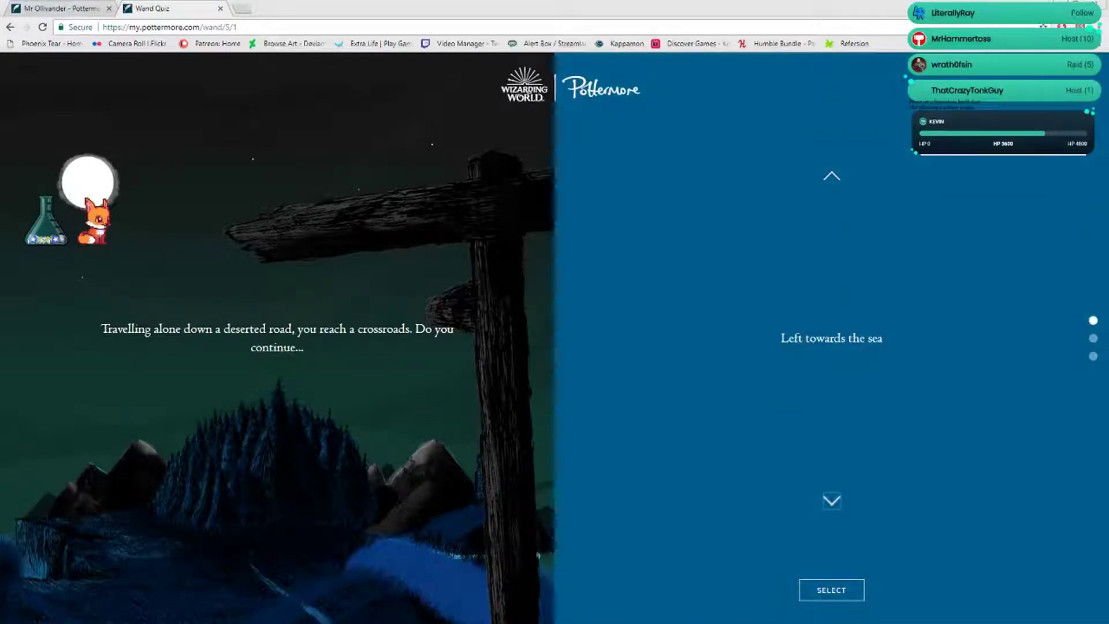
{"action": "left_click", "coordinate": [832, 177]}
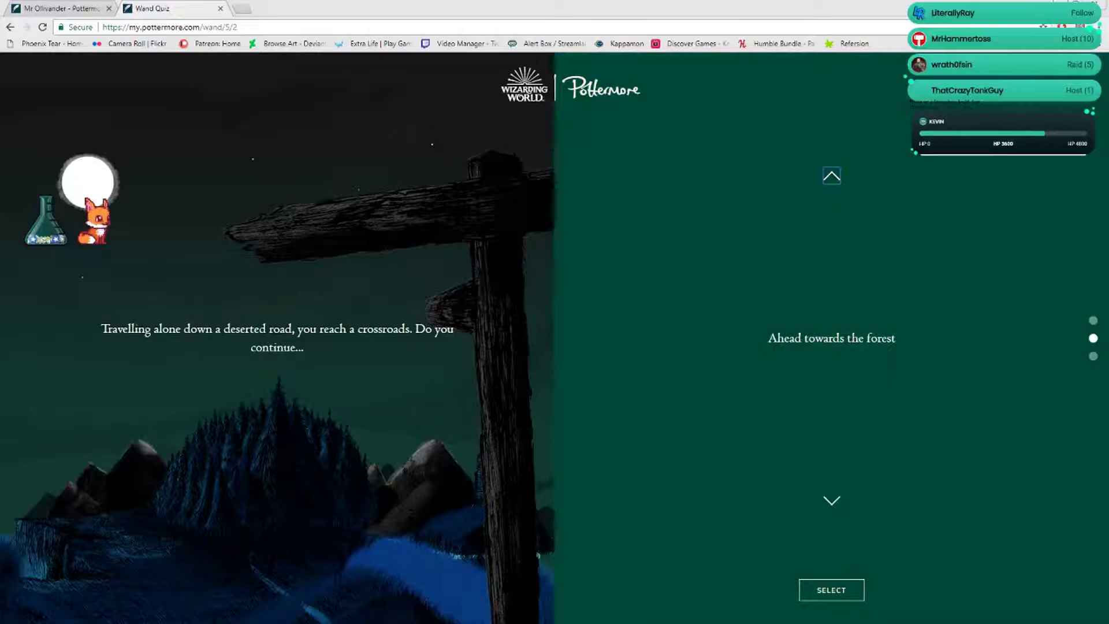
{"action": "left_click", "coordinate": [831, 590]}
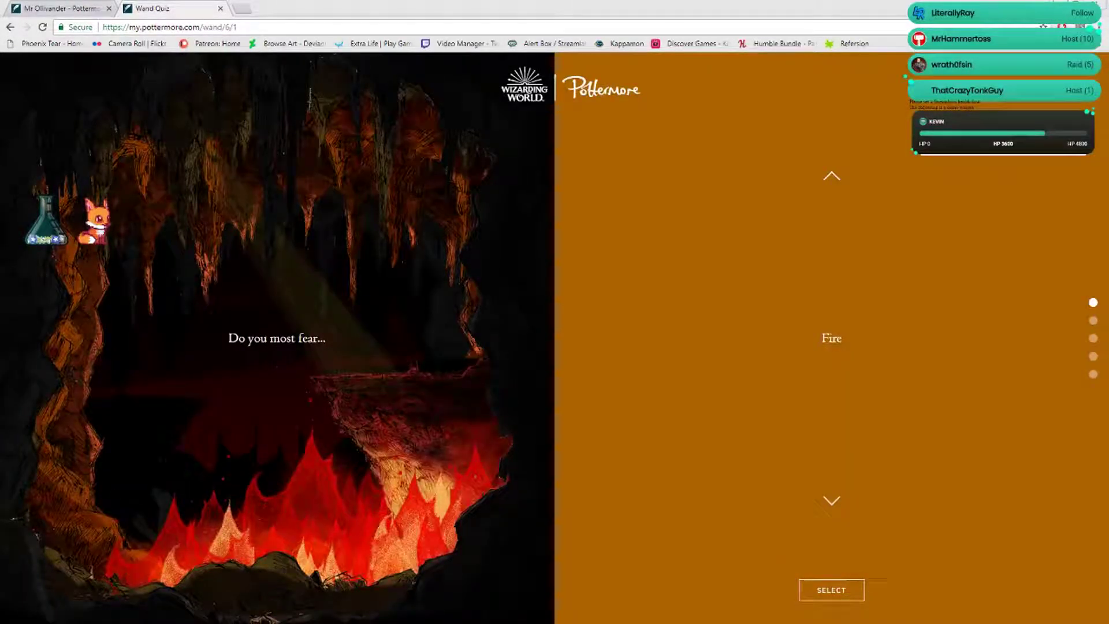
Browse the fear answers, including Small spaces, and submit 'Isolation'
{"action": "left_click", "coordinate": [833, 501]}
{"action": "left_click", "coordinate": [832, 502]}
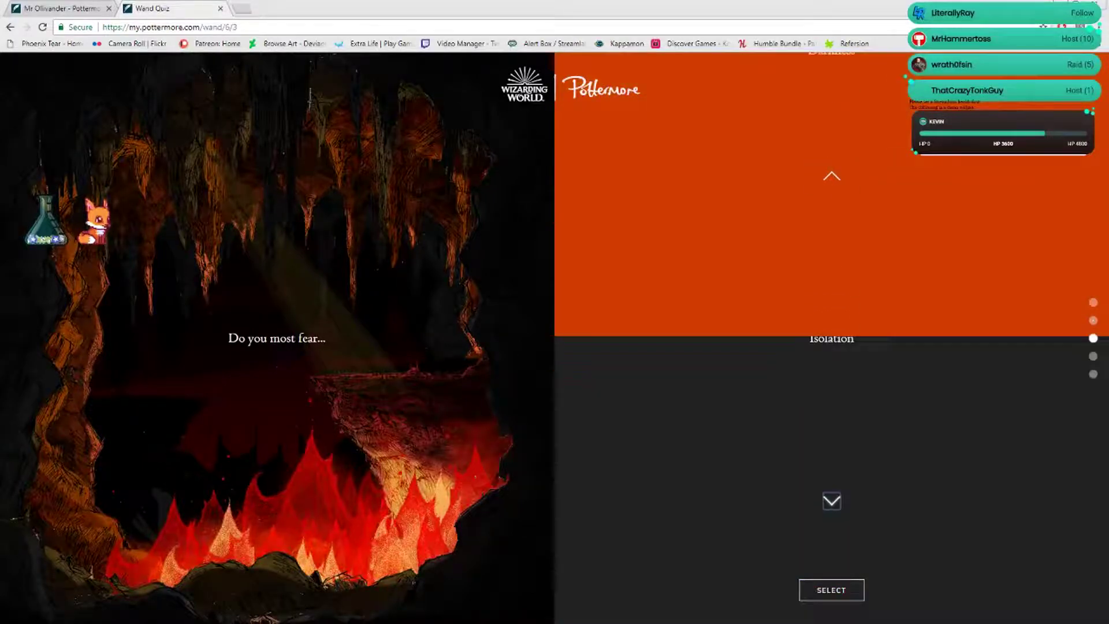
{"action": "left_click", "coordinate": [832, 501]}
{"action": "left_click", "coordinate": [832, 176]}
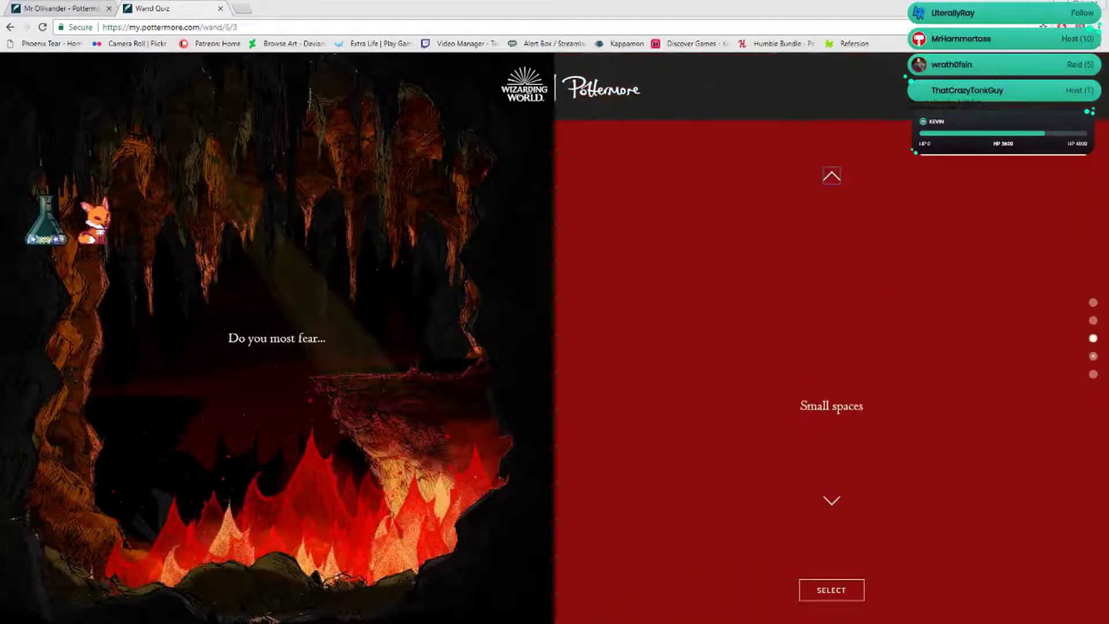
{"action": "left_click", "coordinate": [830, 590]}
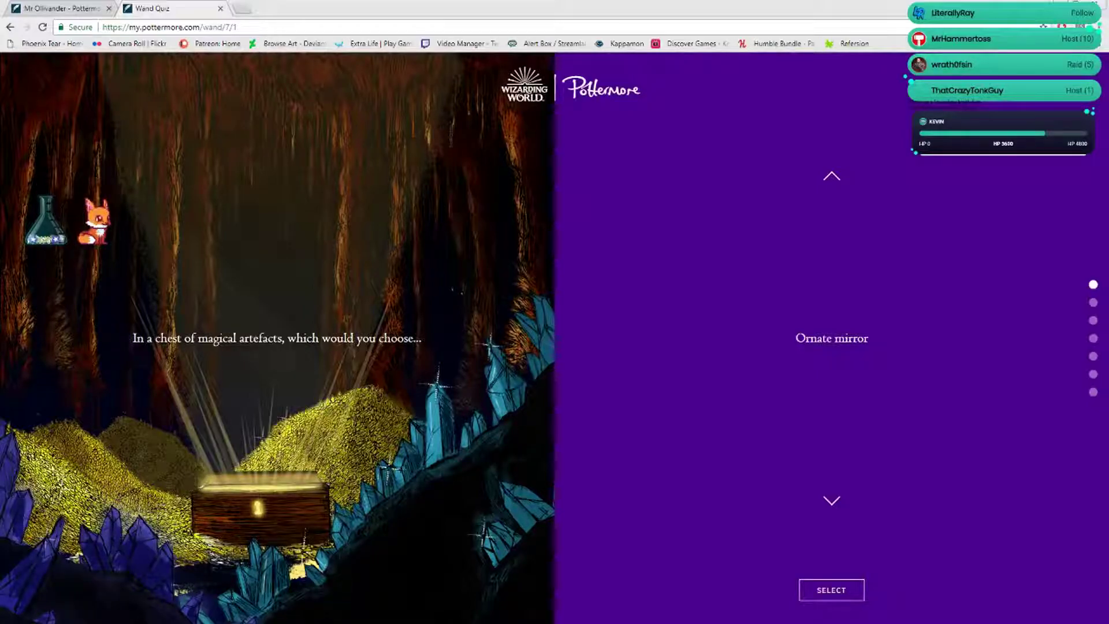
Browse the chest artefacts: Dusty bottle, Golden key, Silver dagger, Bound scroll, Glittering jewel, Black glove, Ornate mirror
{"action": "left_click", "coordinate": [832, 502]}
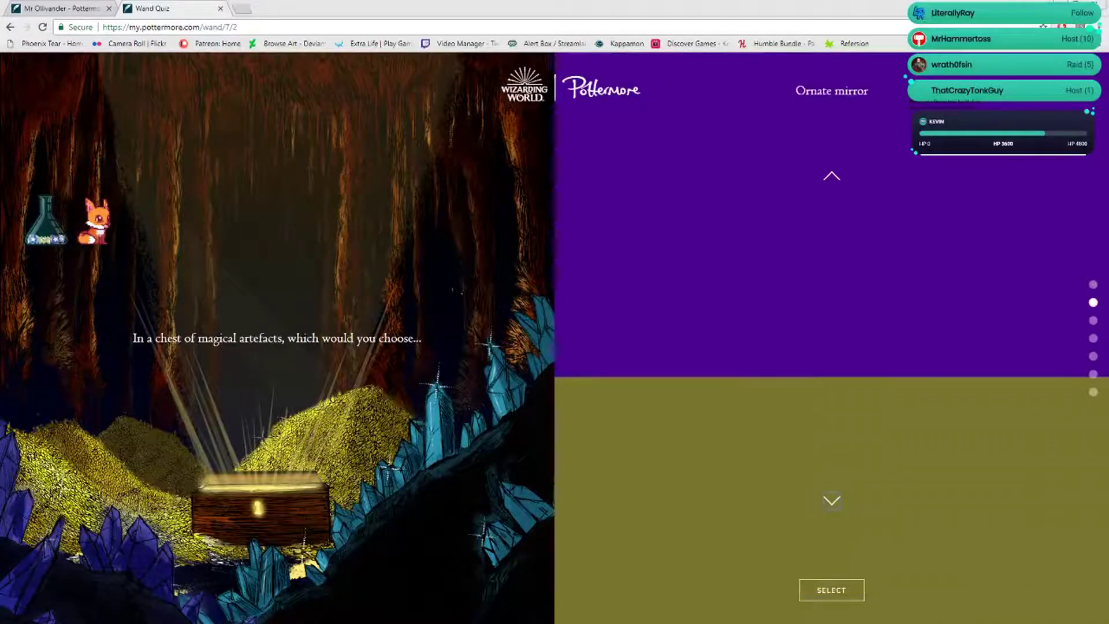
{"action": "left_click", "coordinate": [833, 501]}
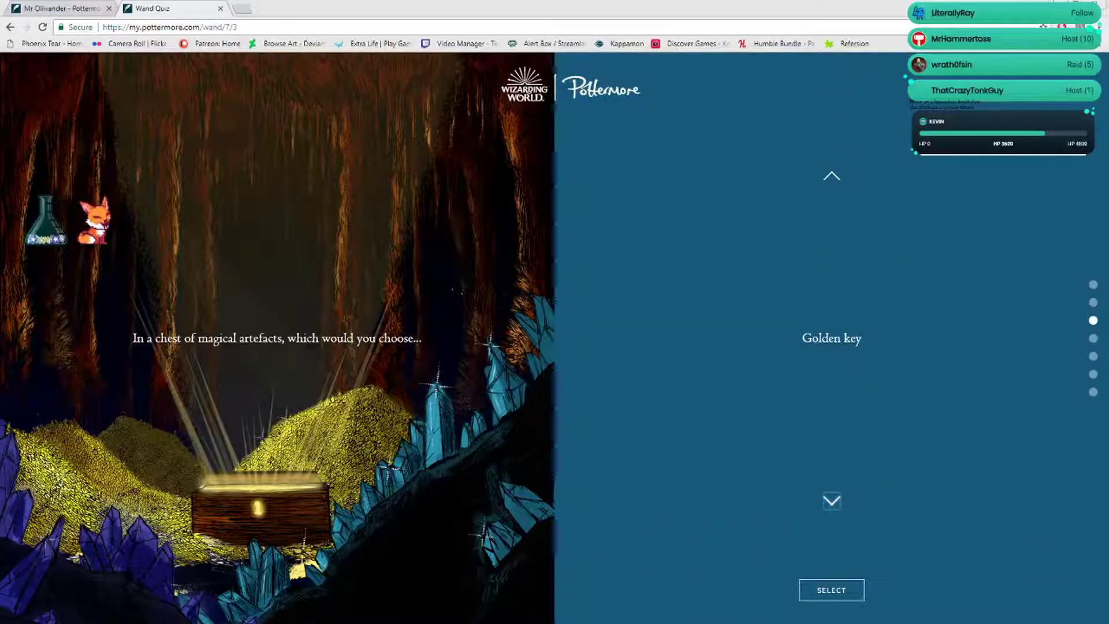
{"action": "left_click", "coordinate": [832, 502]}
{"action": "left_click", "coordinate": [833, 501]}
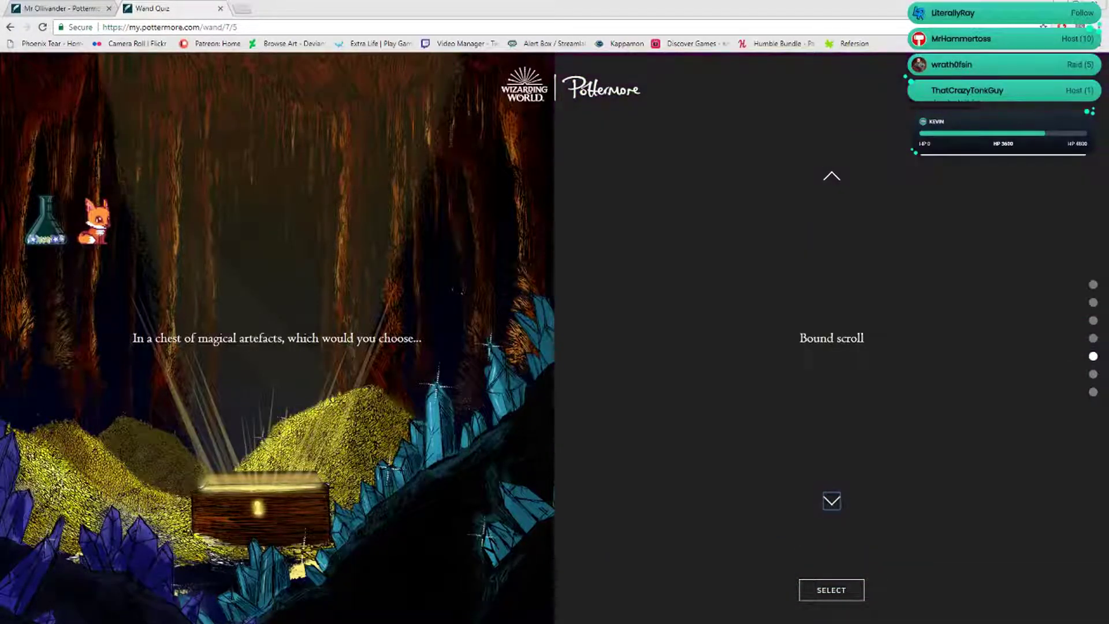
{"action": "left_click", "coordinate": [832, 501]}
{"action": "left_click", "coordinate": [832, 501]}
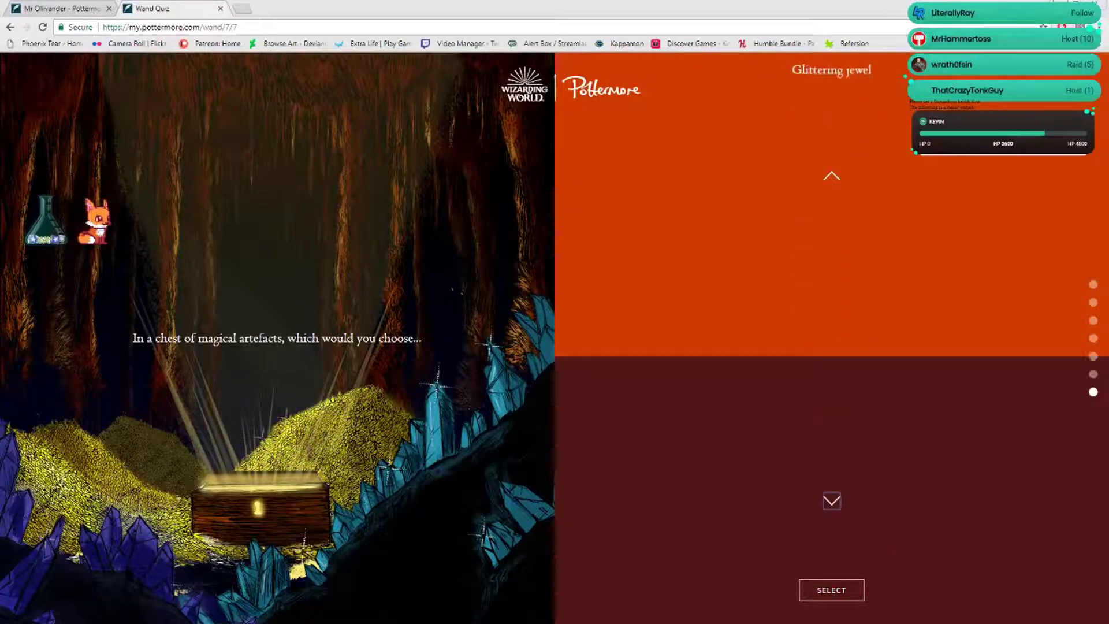
{"action": "left_click", "coordinate": [832, 501]}
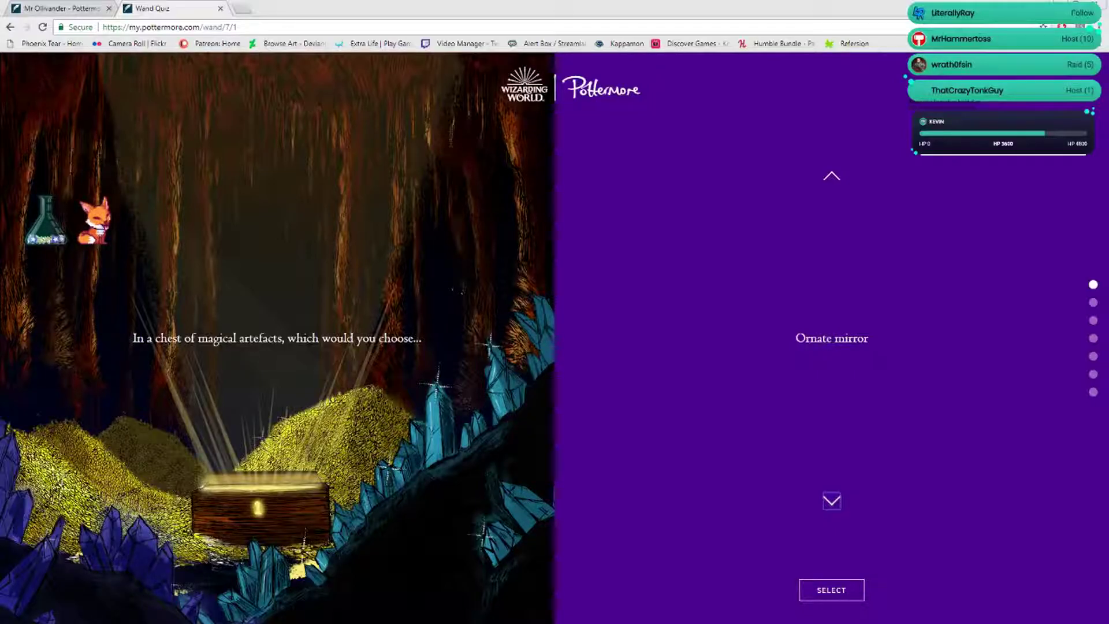
Submit 'Bound scroll', revealing a 14½" supple ebony wand with unicorn hair core
{"action": "left_click", "coordinate": [832, 176]}
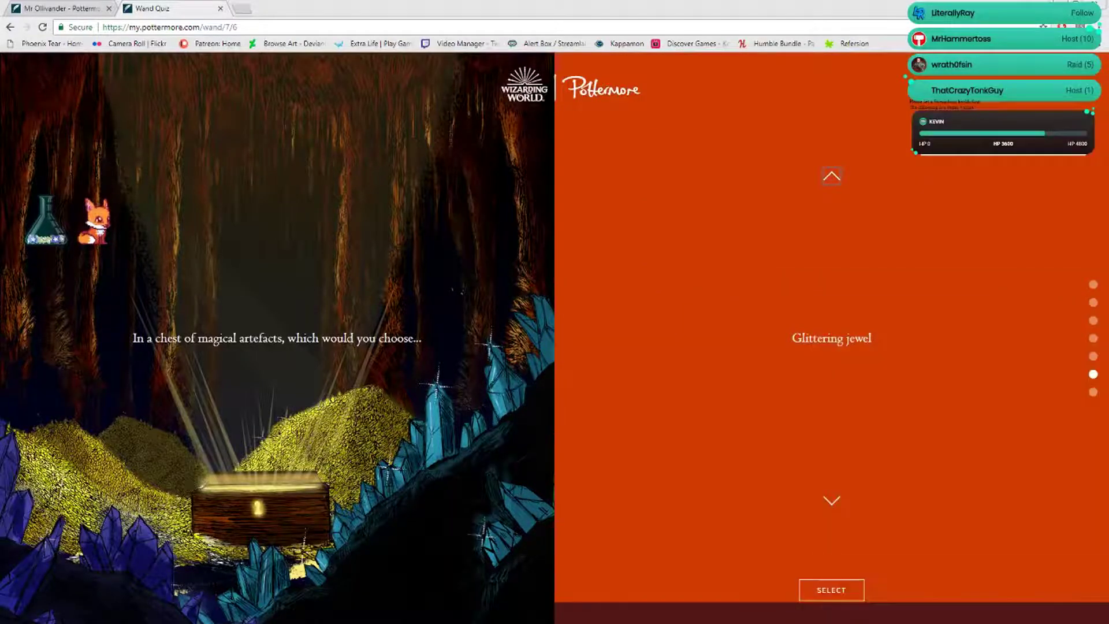
{"action": "left_click", "coordinate": [832, 501]}
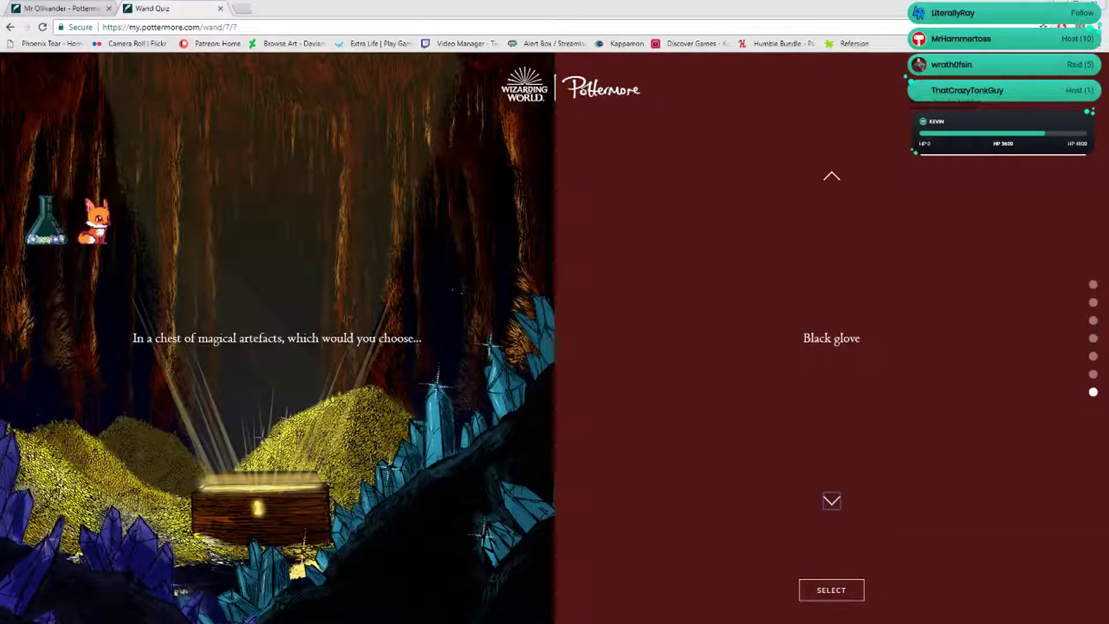
{"action": "left_click", "coordinate": [832, 176]}
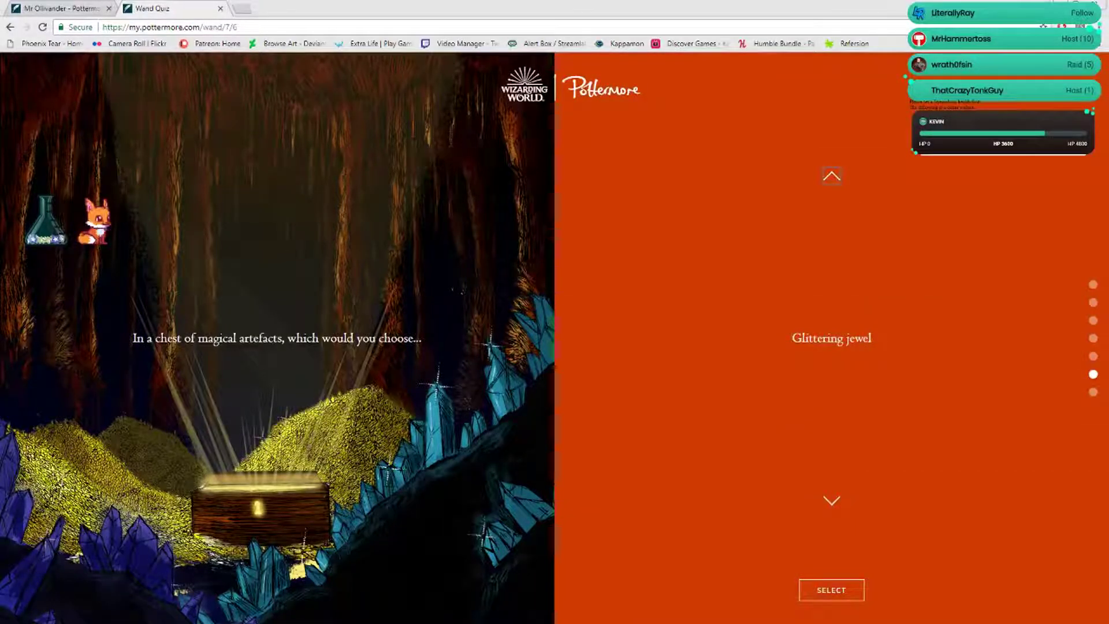
{"action": "left_click", "coordinate": [832, 176]}
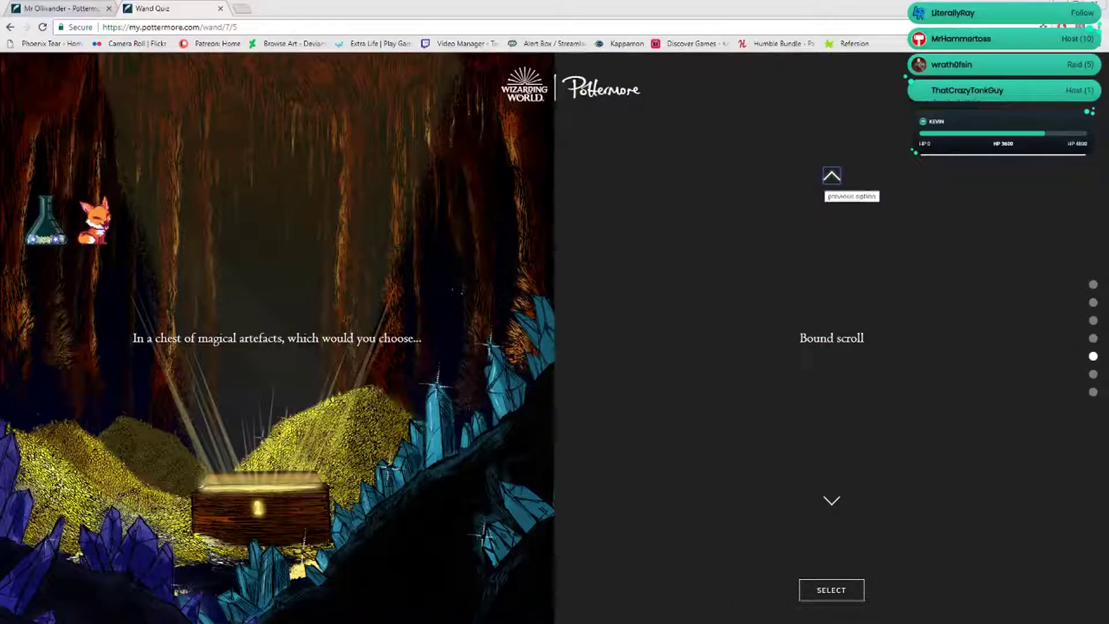
{"action": "left_click", "coordinate": [832, 176]}
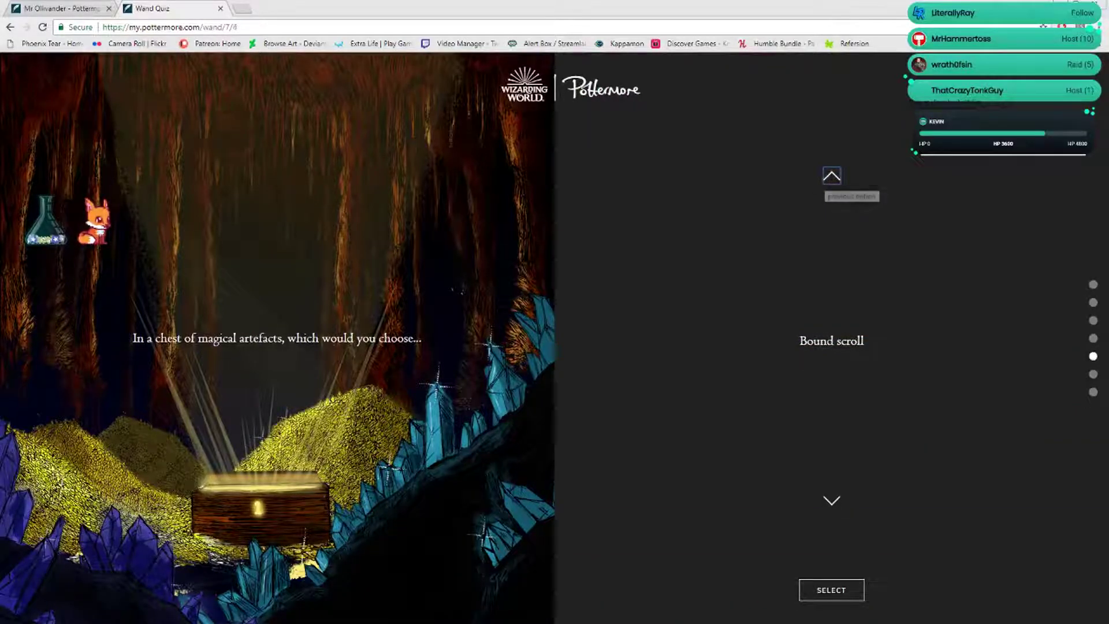
{"action": "left_click", "coordinate": [833, 176]}
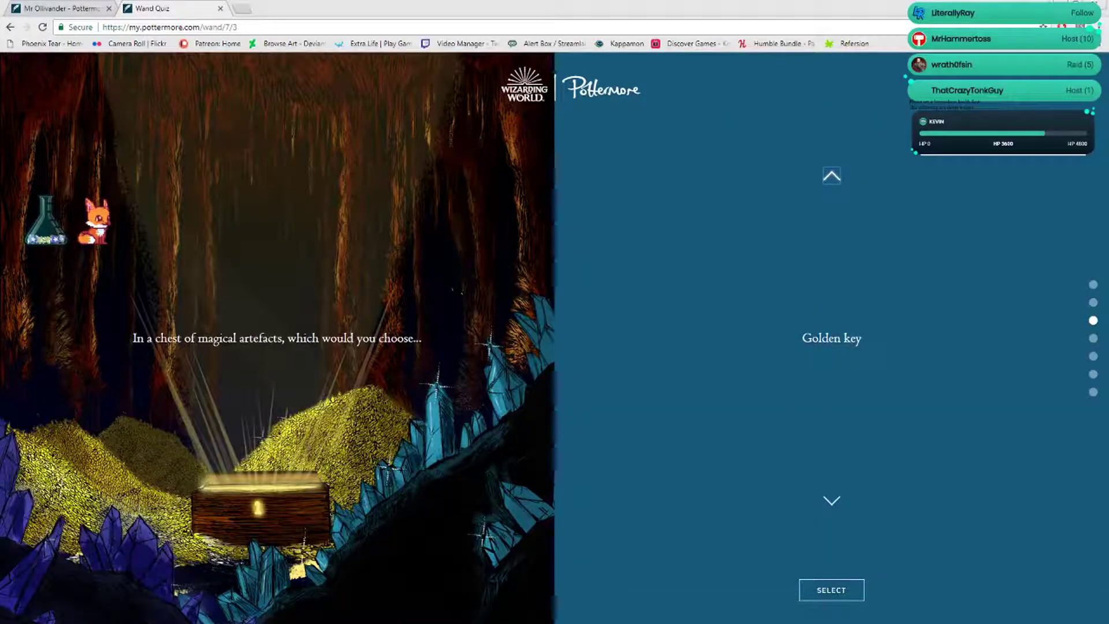
{"action": "left_click", "coordinate": [832, 176]}
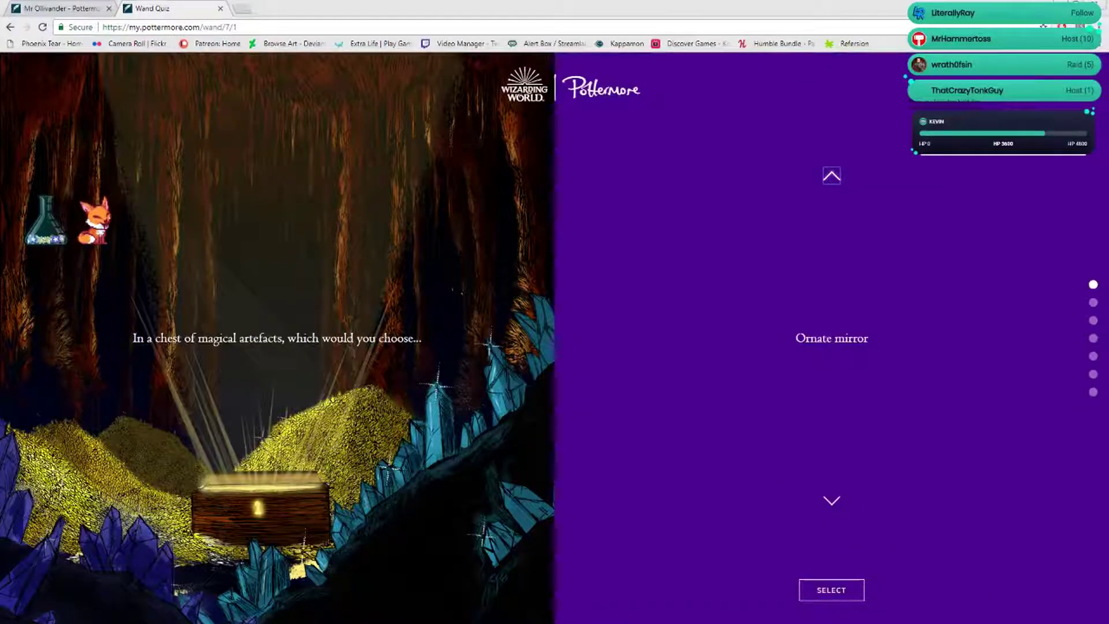
{"action": "scroll", "coordinate": [833, 338], "scroll_direction": "up", "scroll_amount": 3}
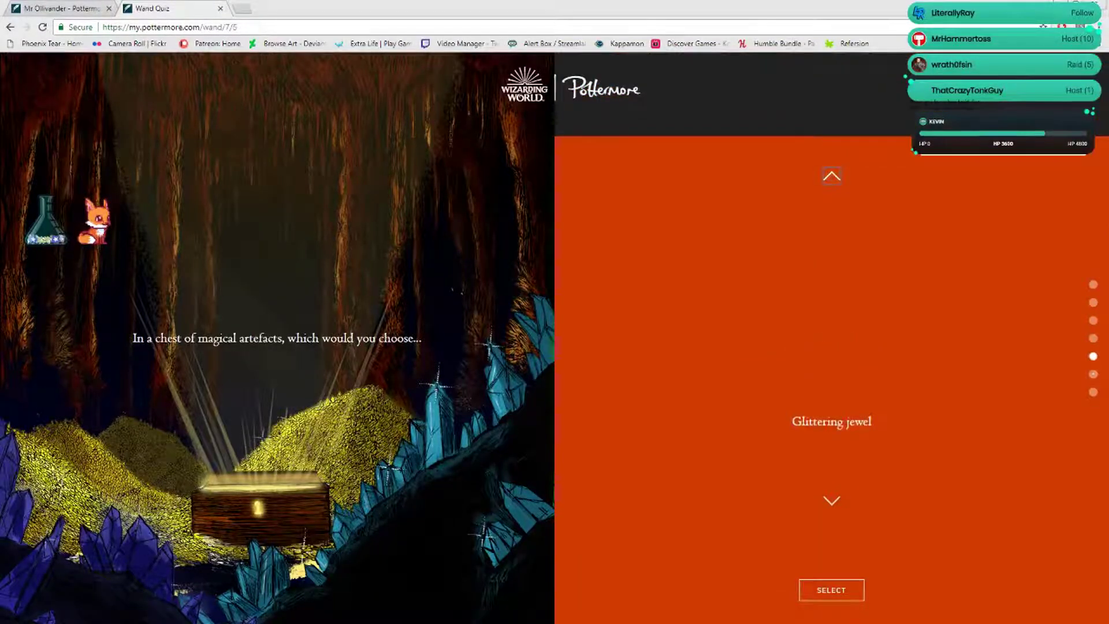
{"action": "scroll", "coordinate": [833, 338], "scroll_direction": "down", "scroll_amount": 1}
{"action": "left_click", "coordinate": [832, 589]}
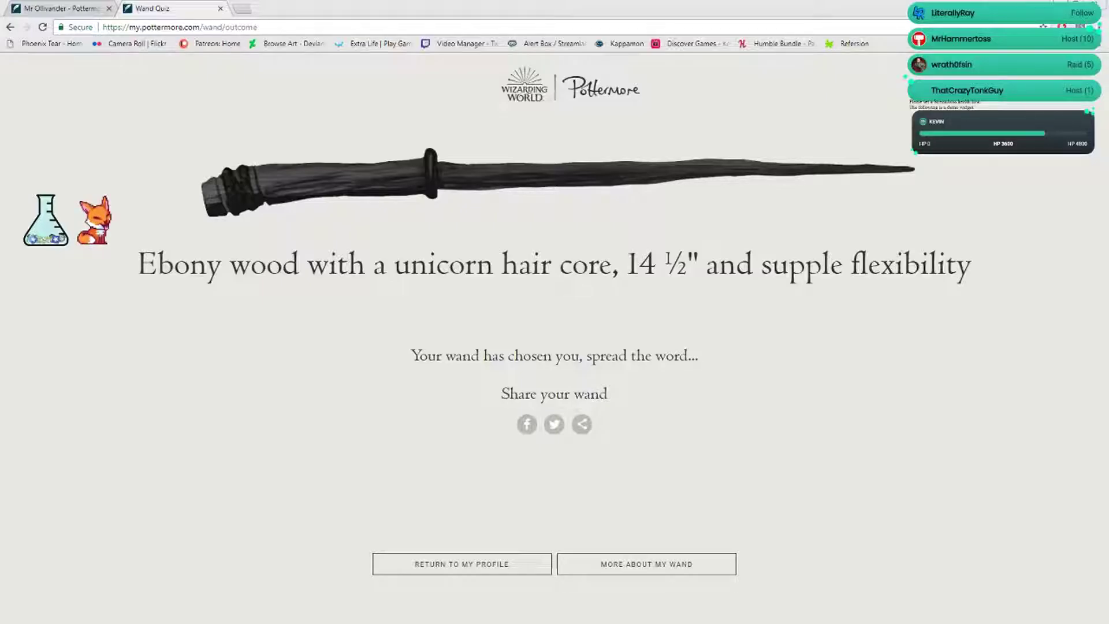
Open the MORE ABOUT MY WAND page with the Ebony and Unicorn descriptions
{"action": "left_click", "coordinate": [647, 564]}
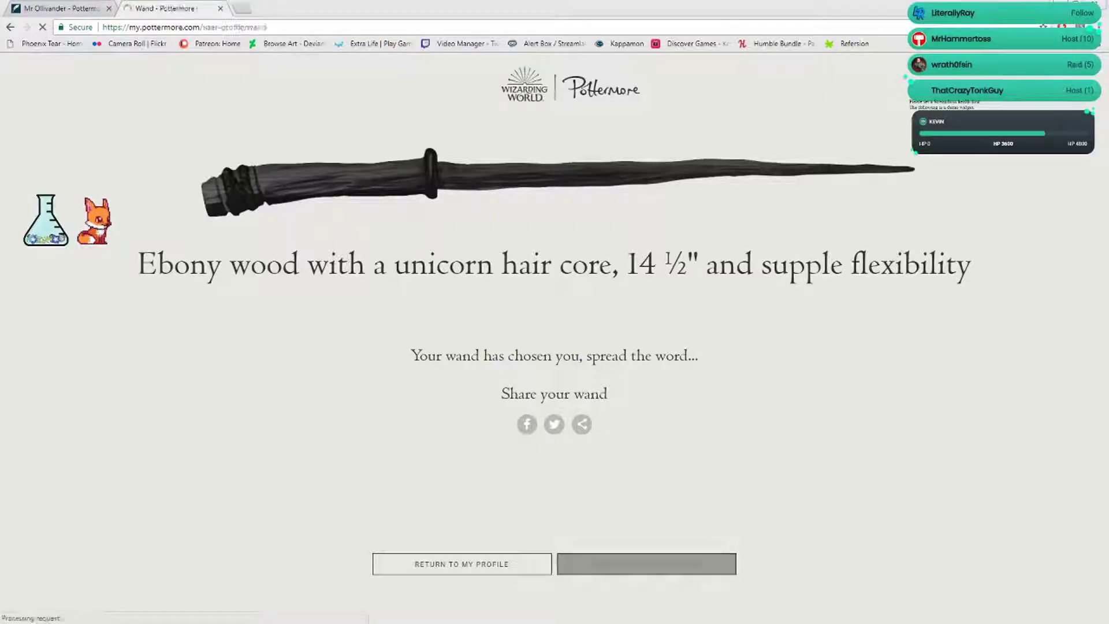
{"action": "scroll", "coordinate": [554, 347], "scroll_direction": "down", "scroll_amount": 2}
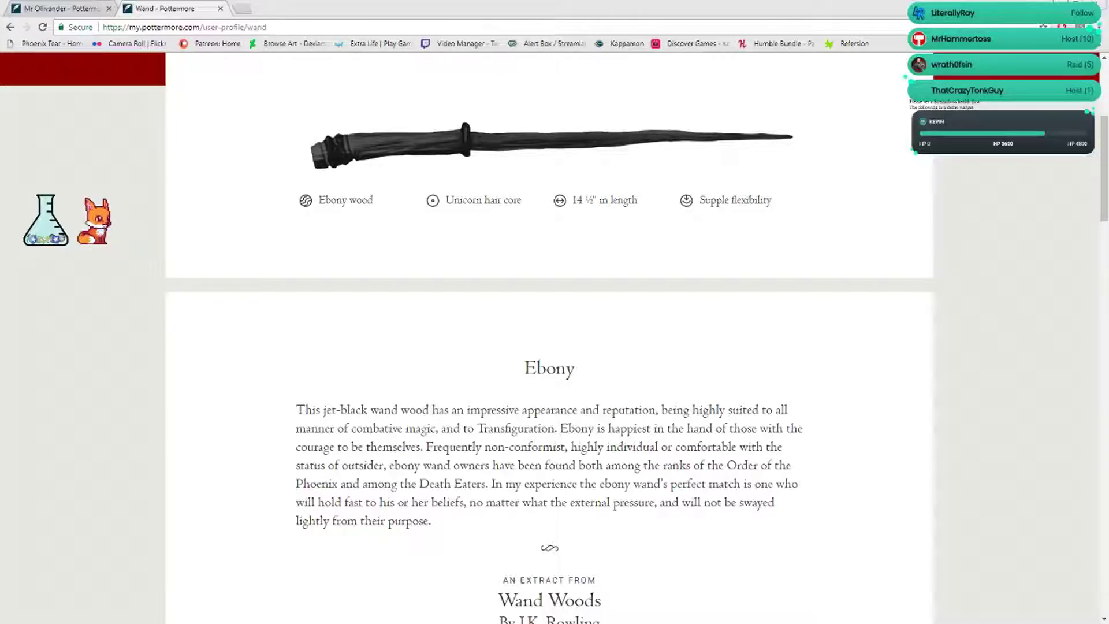
{"action": "scroll", "coordinate": [550, 347], "scroll_direction": "down", "scroll_amount": 2}
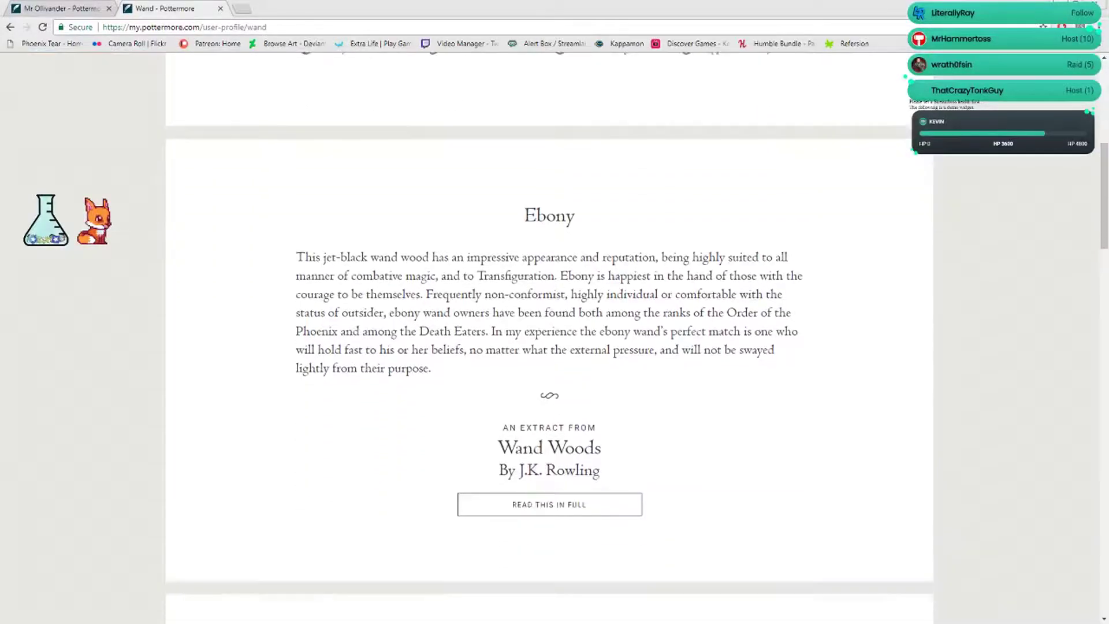
{"action": "scroll", "coordinate": [550, 347], "scroll_direction": "down", "scroll_amount": 1}
{"action": "scroll", "coordinate": [550, 347], "scroll_direction": "down", "scroll_amount": 2}
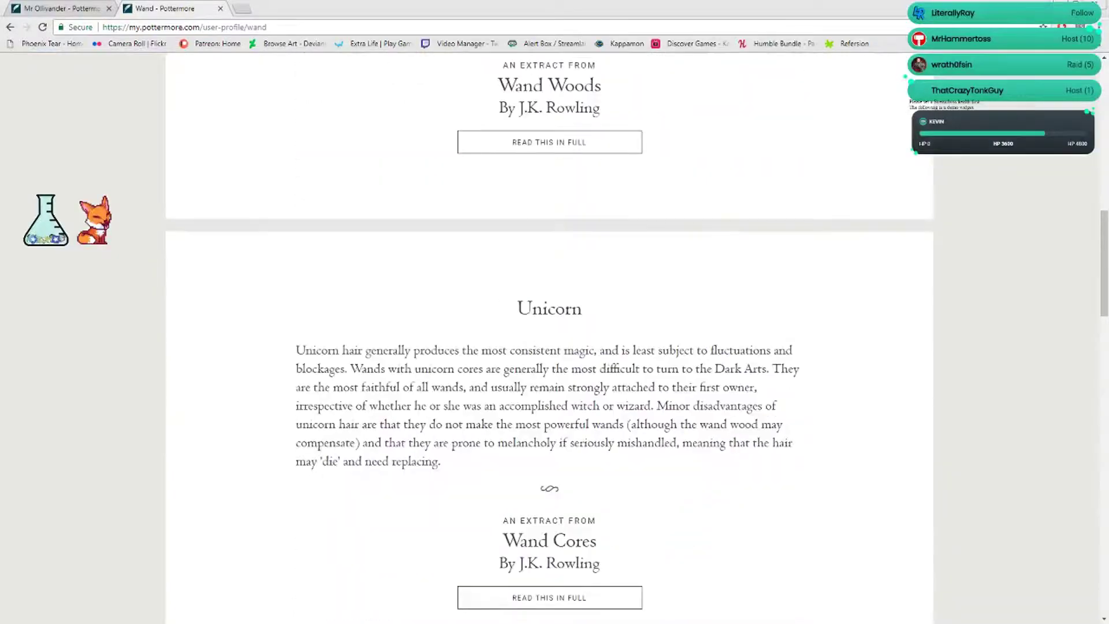
{"action": "scroll", "coordinate": [550, 347], "scroll_direction": "up", "scroll_amount": 1}
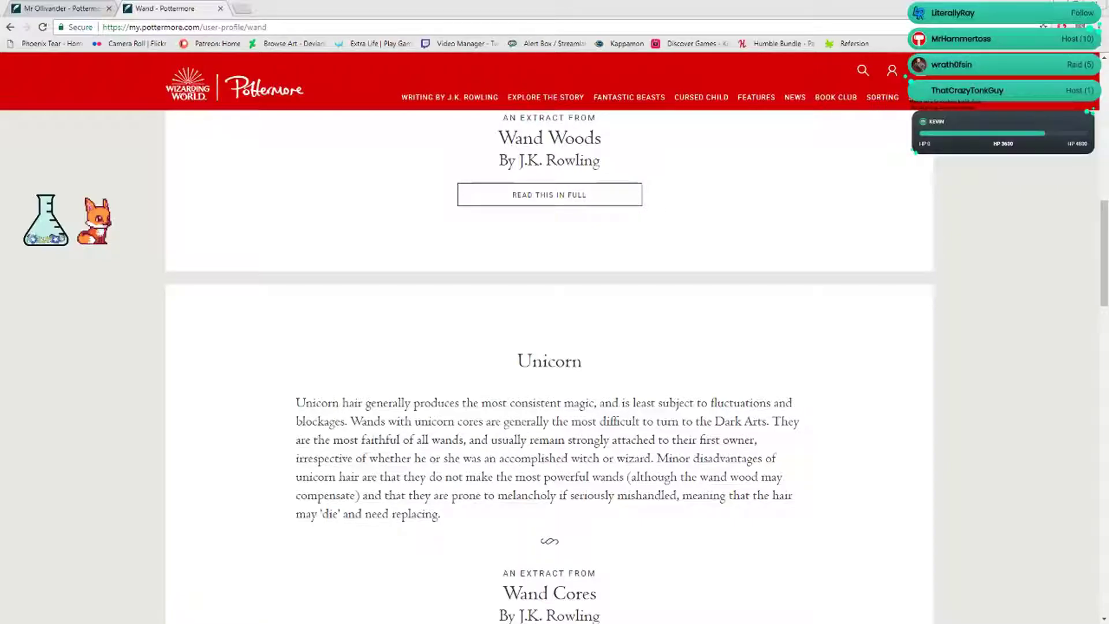
{"action": "scroll", "coordinate": [555, 364], "scroll_direction": "down", "scroll_amount": 2}
{"action": "scroll", "coordinate": [554, 364], "scroll_direction": "down", "scroll_amount": 2}
{"action": "scroll", "coordinate": [555, 364], "scroll_direction": "down", "scroll_amount": 3}
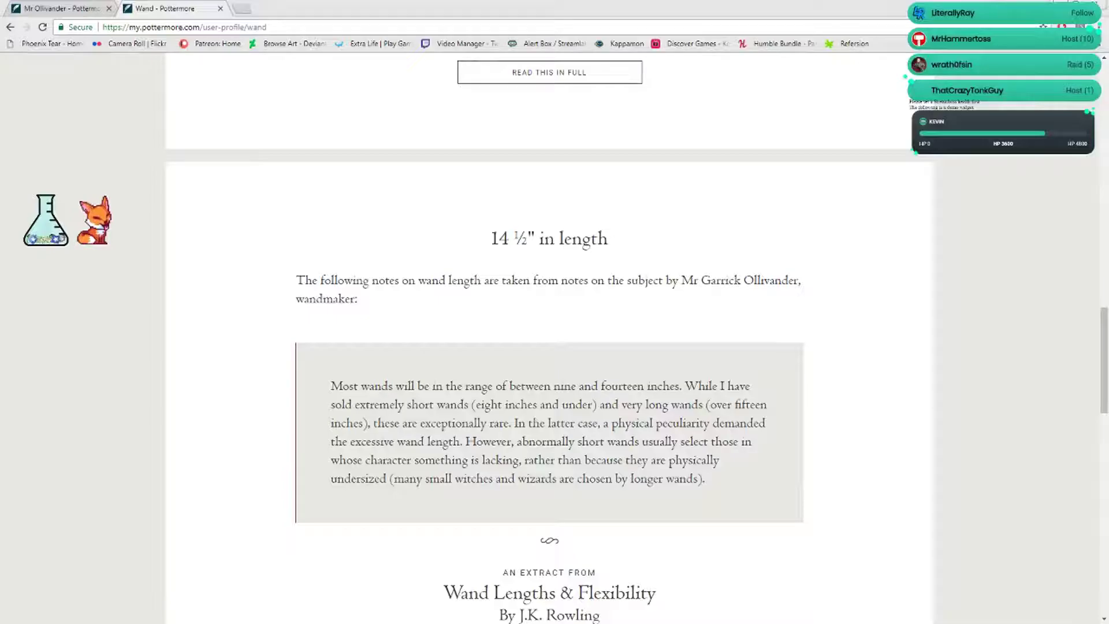
{"action": "scroll", "coordinate": [550, 347], "scroll_direction": "down", "scroll_amount": 2}
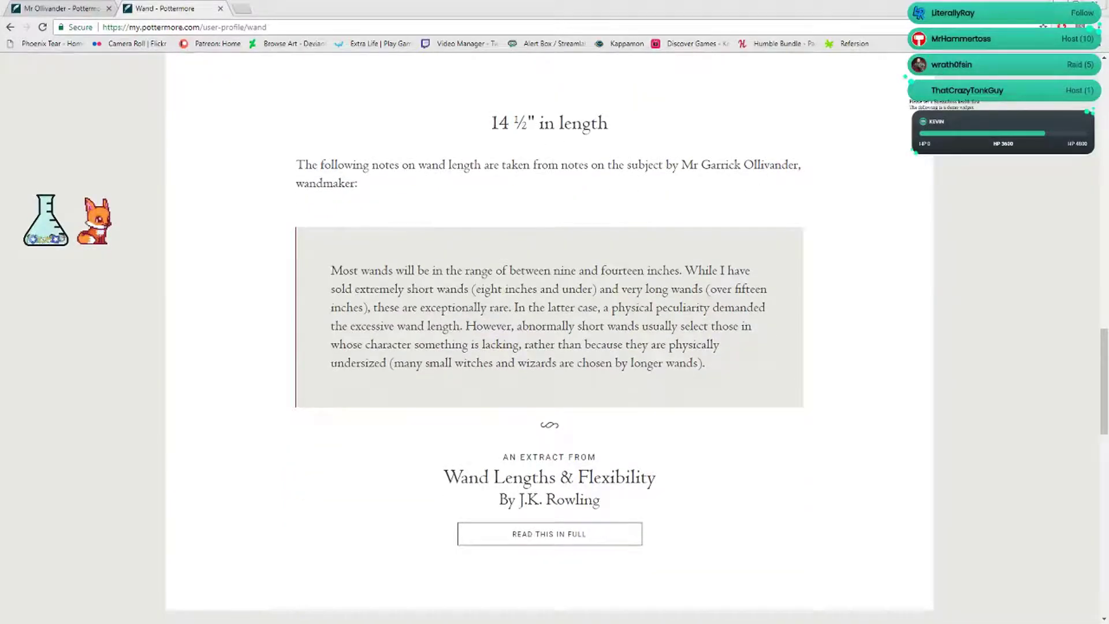
{"action": "scroll", "coordinate": [550, 347], "scroll_direction": "down", "scroll_amount": 1}
{"action": "scroll", "coordinate": [549, 346], "scroll_direction": "down", "scroll_amount": 1}
{"action": "scroll", "coordinate": [549, 347], "scroll_direction": "up", "scroll_amount": 2}
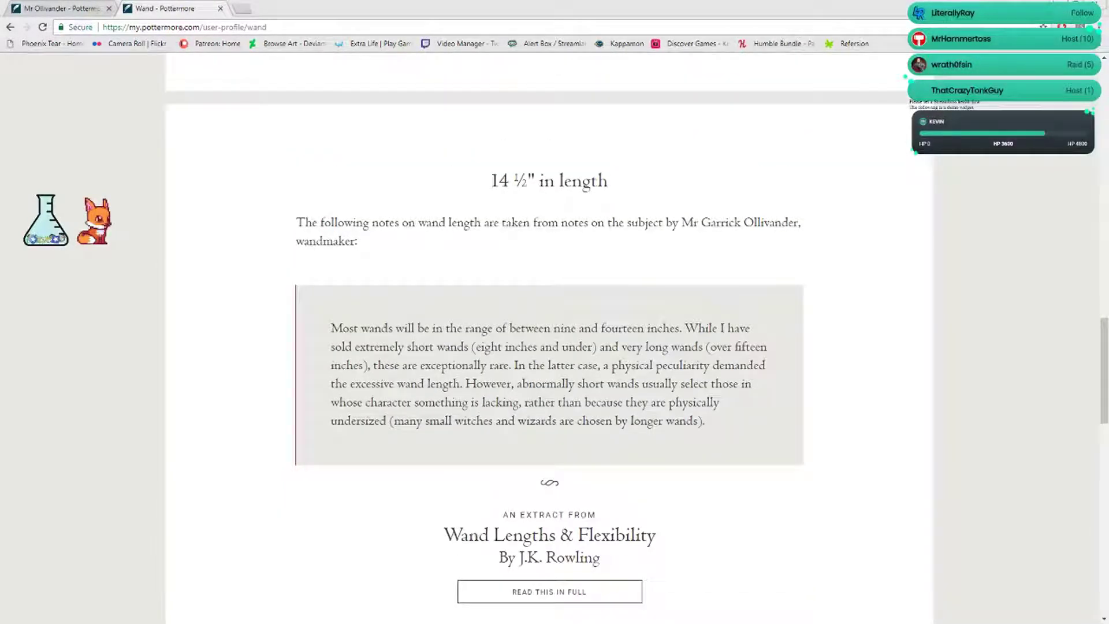
{"action": "scroll", "coordinate": [550, 346], "scroll_direction": "down", "scroll_amount": 2}
{"action": "scroll", "coordinate": [550, 348], "scroll_direction": "down", "scroll_amount": 2}
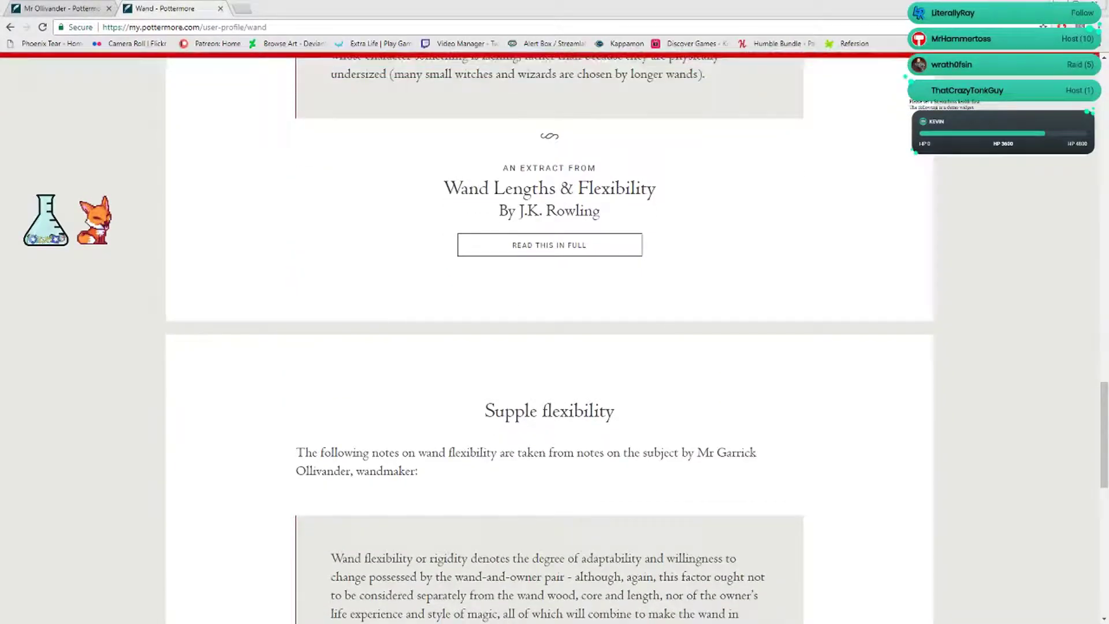
{"action": "scroll", "coordinate": [550, 347], "scroll_direction": "down", "scroll_amount": 3}
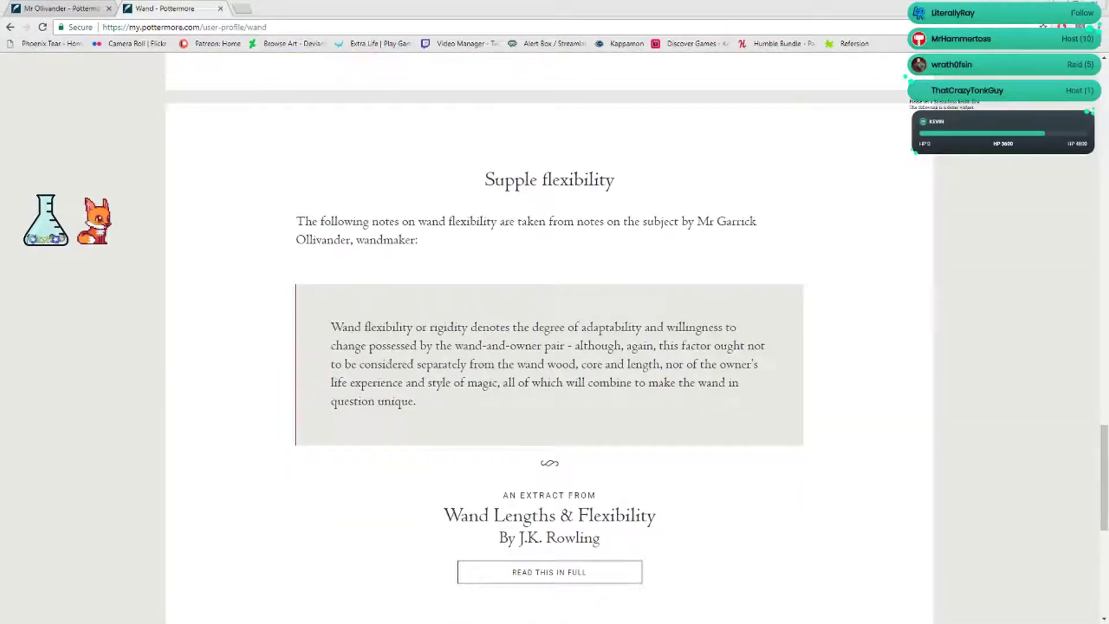
{"action": "scroll", "coordinate": [549, 347], "scroll_direction": "up", "scroll_amount": 5}
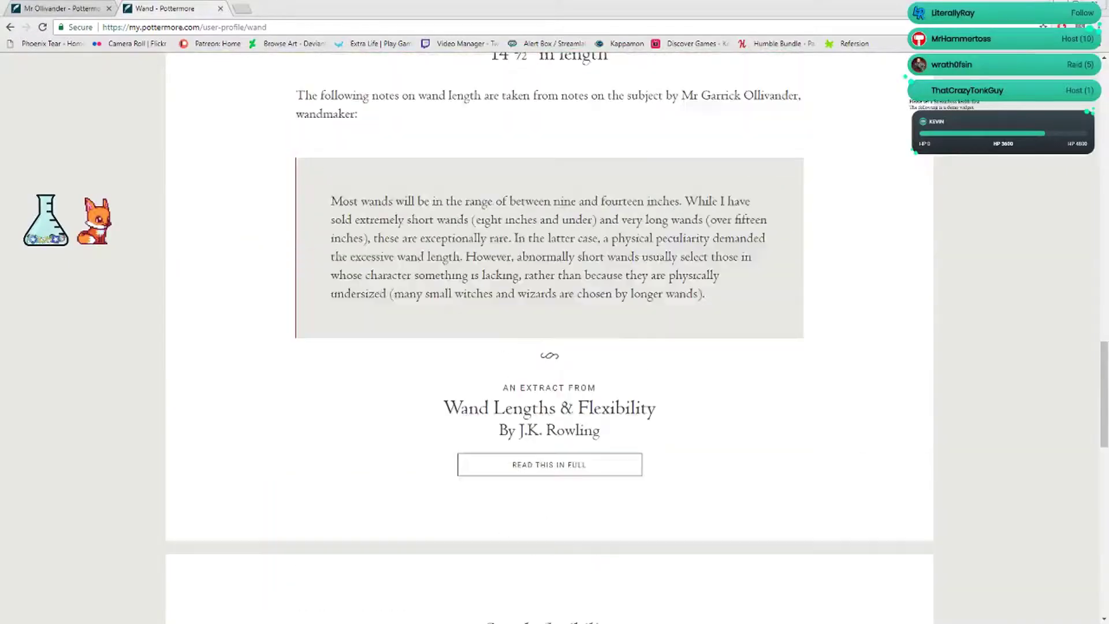
{"action": "scroll", "coordinate": [550, 346], "scroll_direction": "up", "scroll_amount": 2}
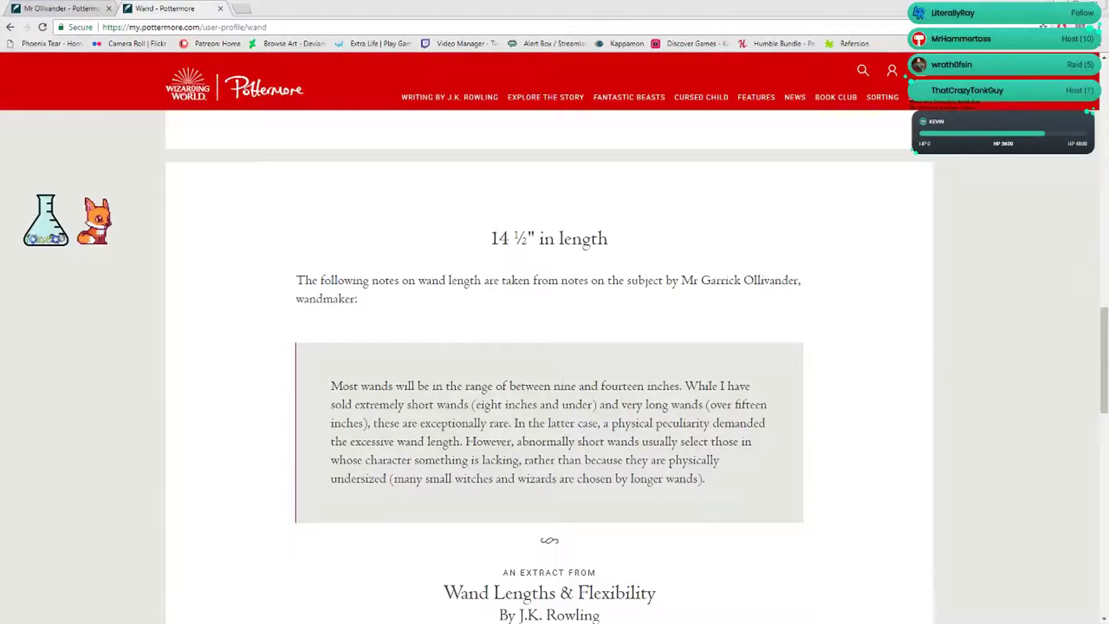
{"action": "scroll", "coordinate": [550, 347], "scroll_direction": "down", "scroll_amount": 3}
{"action": "scroll", "coordinate": [550, 346], "scroll_direction": "down", "scroll_amount": 4}
{"action": "scroll", "coordinate": [549, 348], "scroll_direction": "down", "scroll_amount": 1}
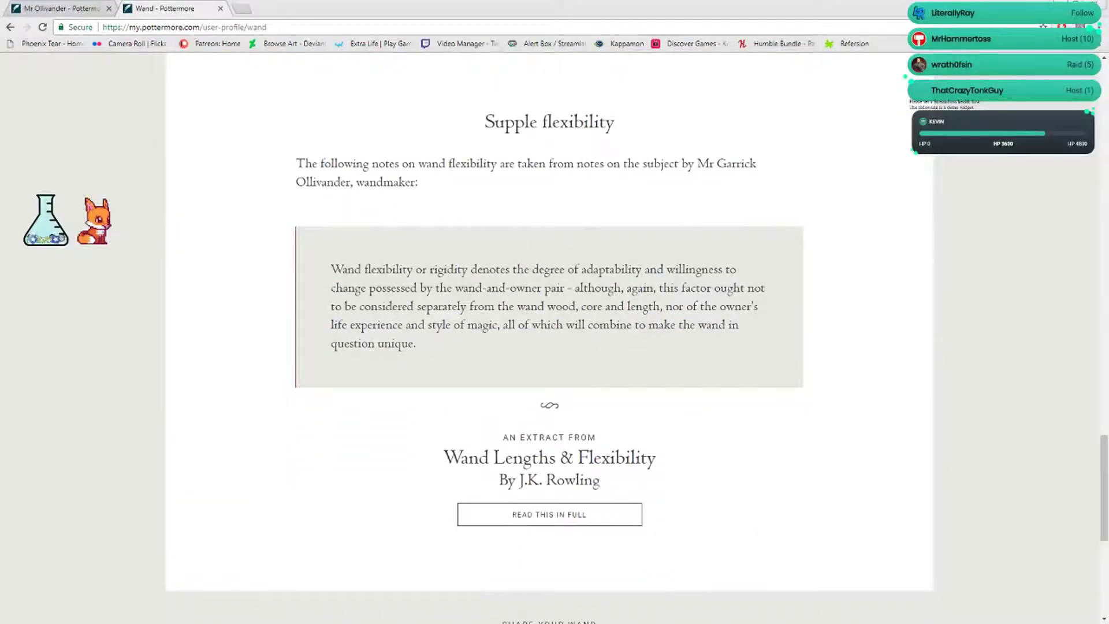
{"action": "scroll", "coordinate": [550, 347], "scroll_direction": "up", "scroll_amount": 1}
{"action": "scroll", "coordinate": [550, 347], "scroll_direction": "up", "scroll_amount": 3}
{"action": "scroll", "coordinate": [550, 347], "scroll_direction": "up", "scroll_amount": 1}
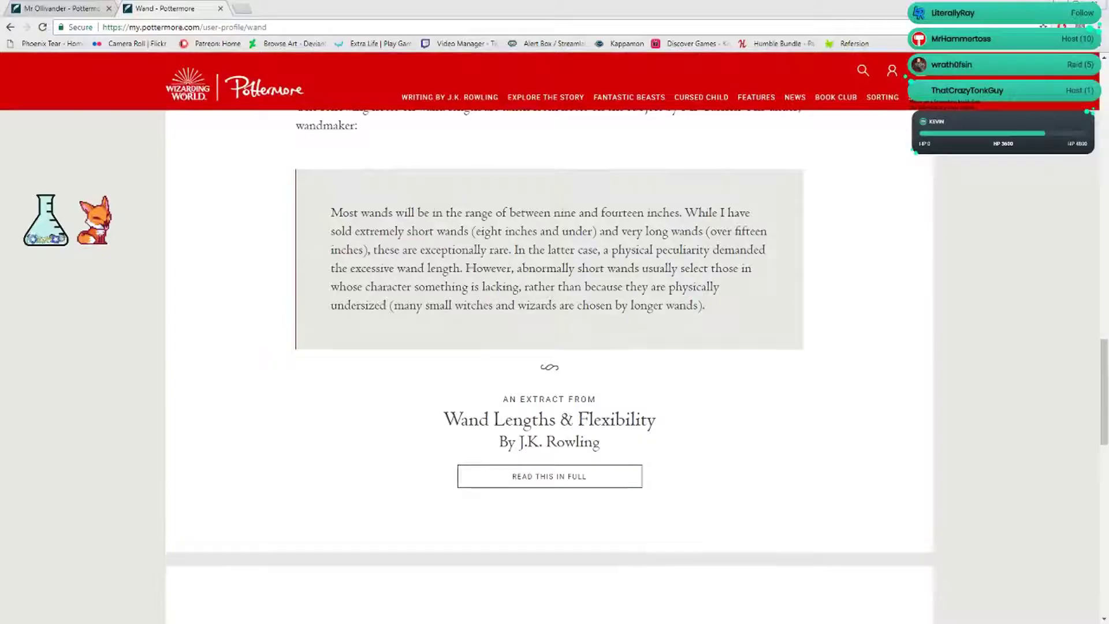
{"action": "scroll", "coordinate": [550, 347], "scroll_direction": "down", "scroll_amount": 4}
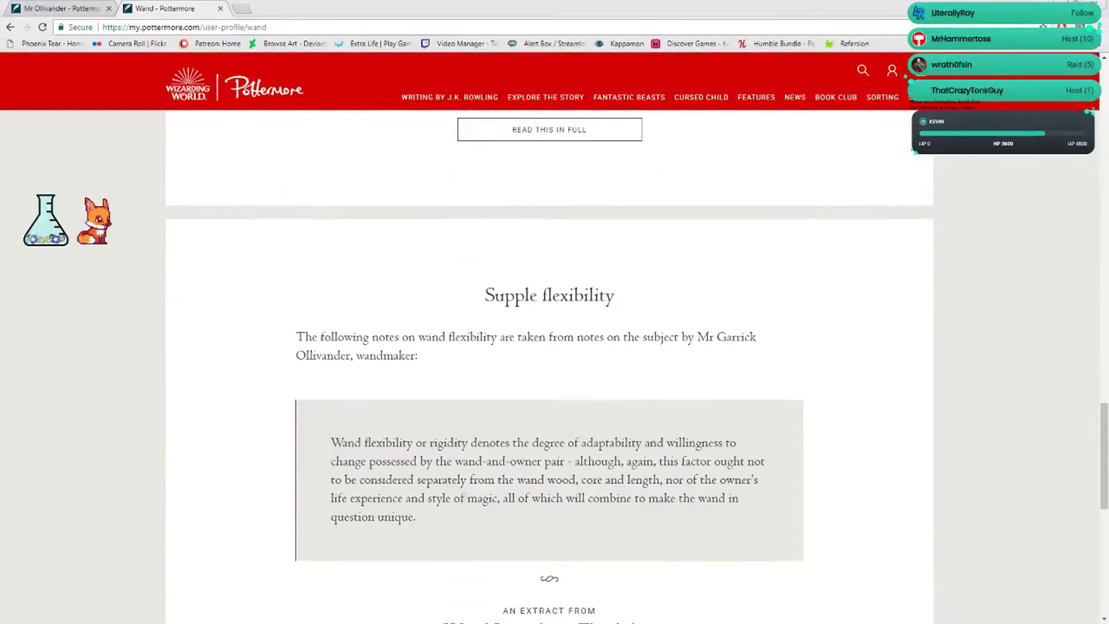
{"action": "scroll", "coordinate": [550, 347], "scroll_direction": "up", "scroll_amount": 2}
{"action": "scroll", "coordinate": [550, 346], "scroll_direction": "up", "scroll_amount": 2}
{"action": "scroll", "coordinate": [550, 346], "scroll_direction": "down", "scroll_amount": 5}
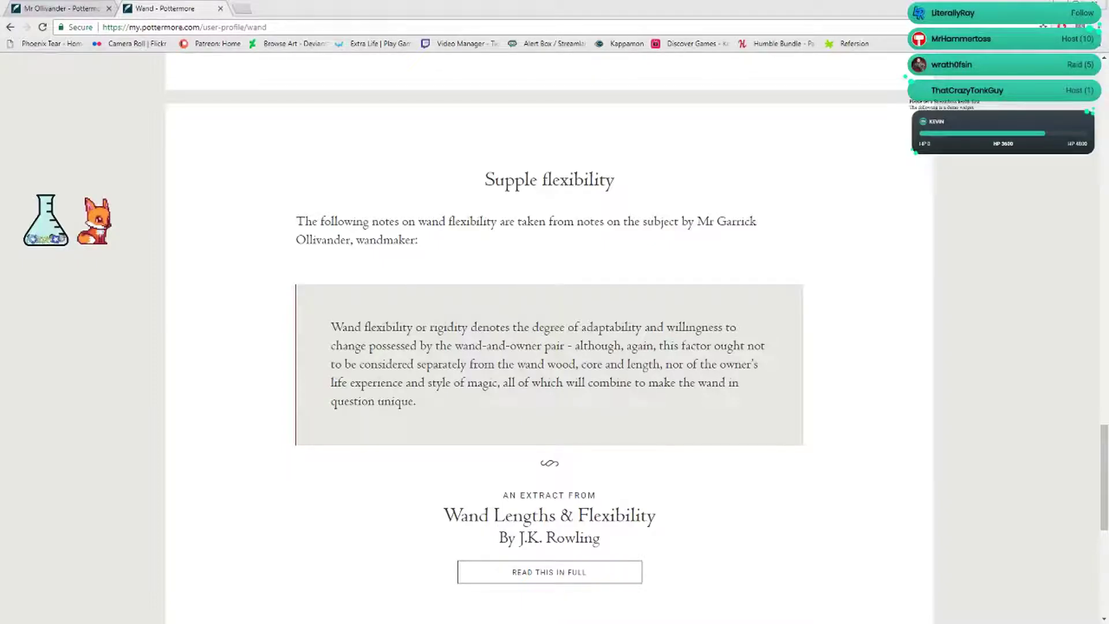
{"action": "scroll", "coordinate": [549, 346], "scroll_direction": "down", "scroll_amount": 4}
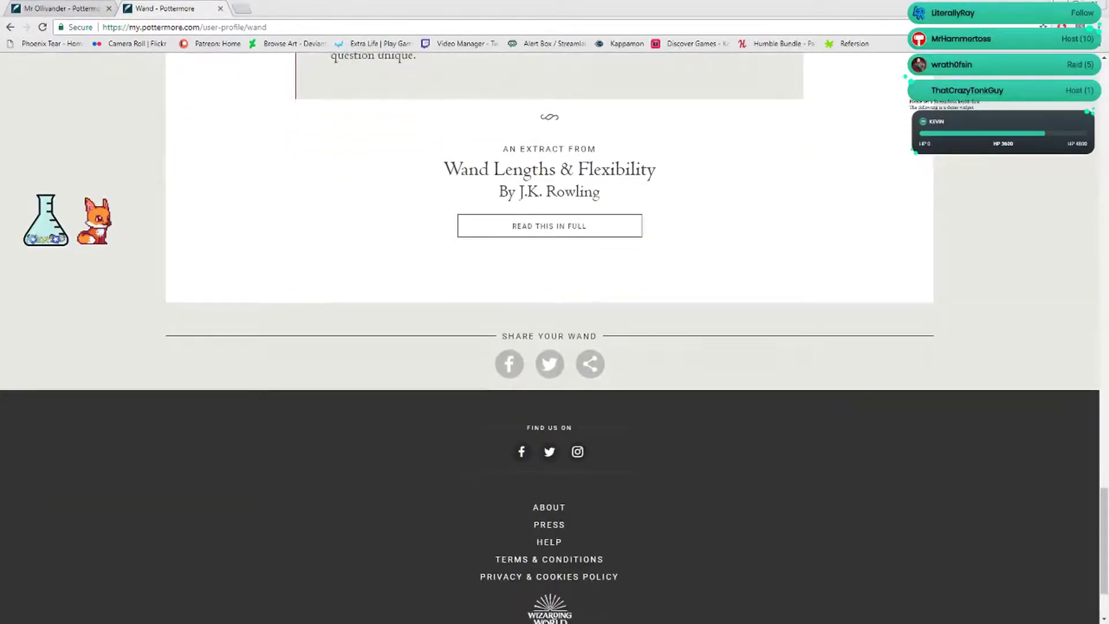
{"action": "scroll", "coordinate": [550, 347], "scroll_direction": "up", "scroll_amount": 9}
{"action": "scroll", "coordinate": [550, 347], "scroll_direction": "up", "scroll_amount": 8}
{"action": "scroll", "coordinate": [550, 348], "scroll_direction": "up", "scroll_amount": 5}
{"action": "scroll", "coordinate": [550, 347], "scroll_direction": "up", "scroll_amount": 2}
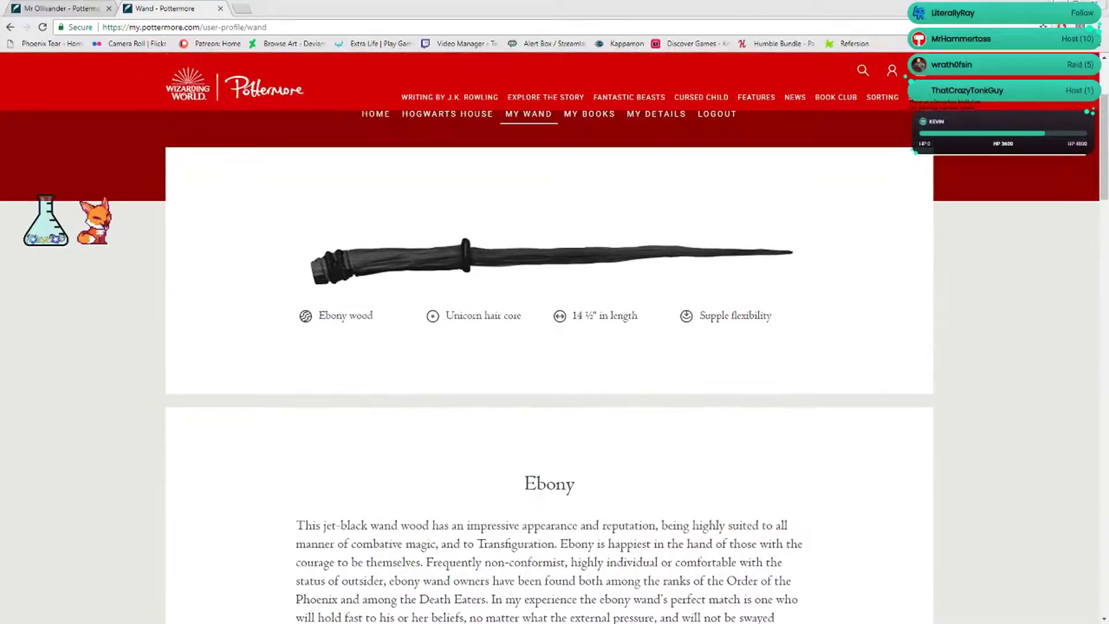
{"action": "scroll", "coordinate": [550, 347], "scroll_direction": "up", "scroll_amount": 1}
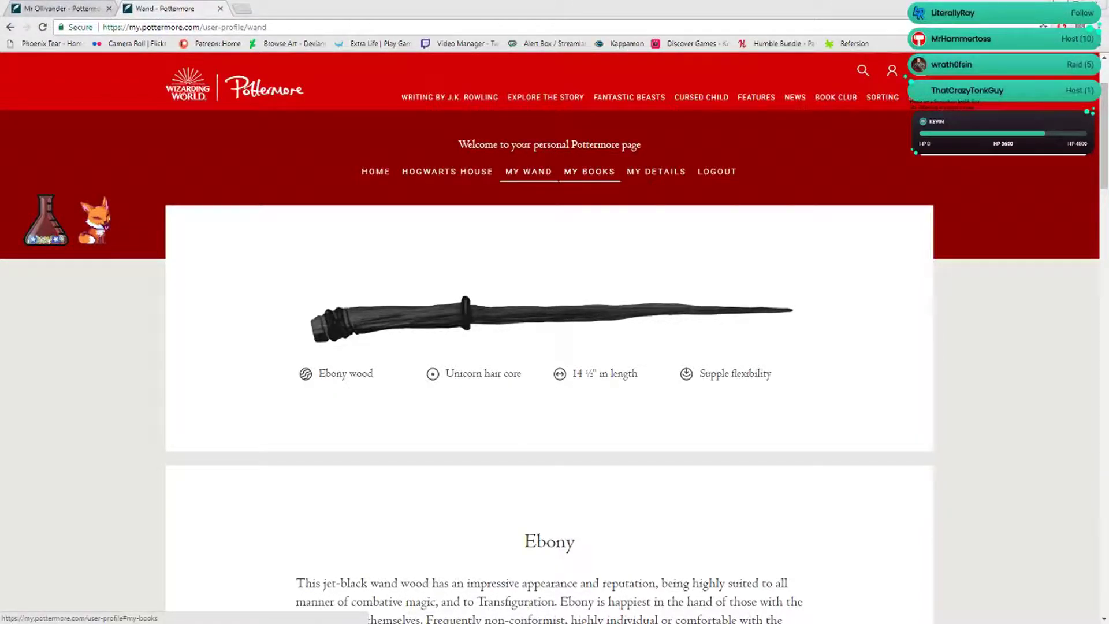
Open MY BOOKS from the profile navigation
{"action": "left_click", "coordinate": [589, 171]}
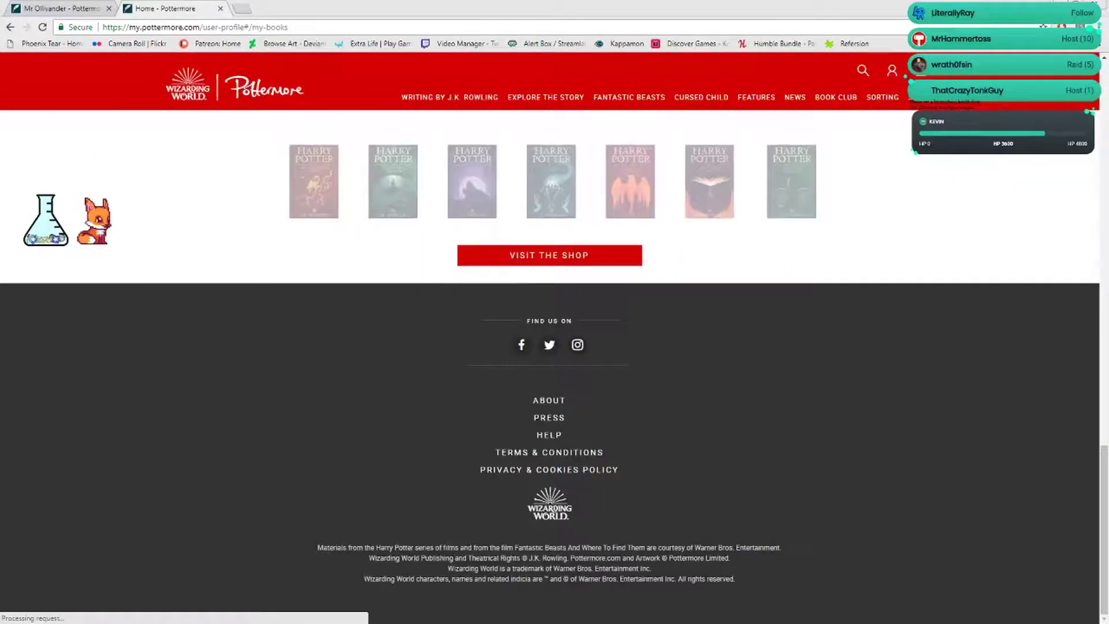
{"action": "scroll", "coordinate": [549, 312], "scroll_direction": "up", "scroll_amount": 2}
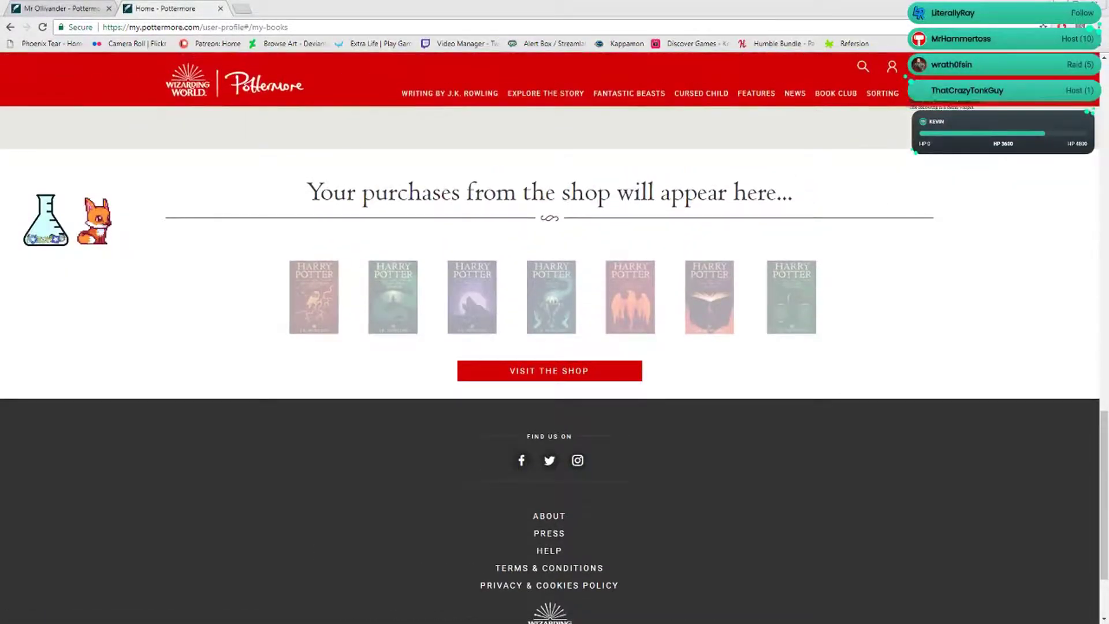
{"action": "scroll", "coordinate": [555, 347], "scroll_direction": "up", "scroll_amount": 1}
{"action": "scroll", "coordinate": [555, 348], "scroll_direction": "up", "scroll_amount": 2}
{"action": "scroll", "coordinate": [556, 346], "scroll_direction": "up", "scroll_amount": 2}
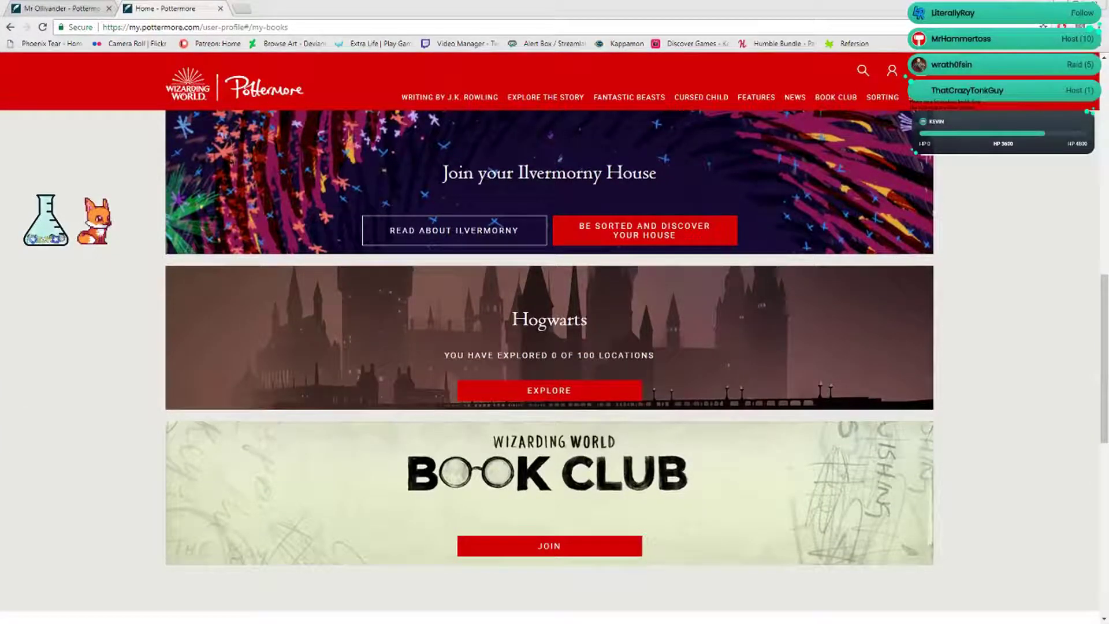
{"action": "scroll", "coordinate": [455, 229], "scroll_direction": "up", "scroll_amount": 1}
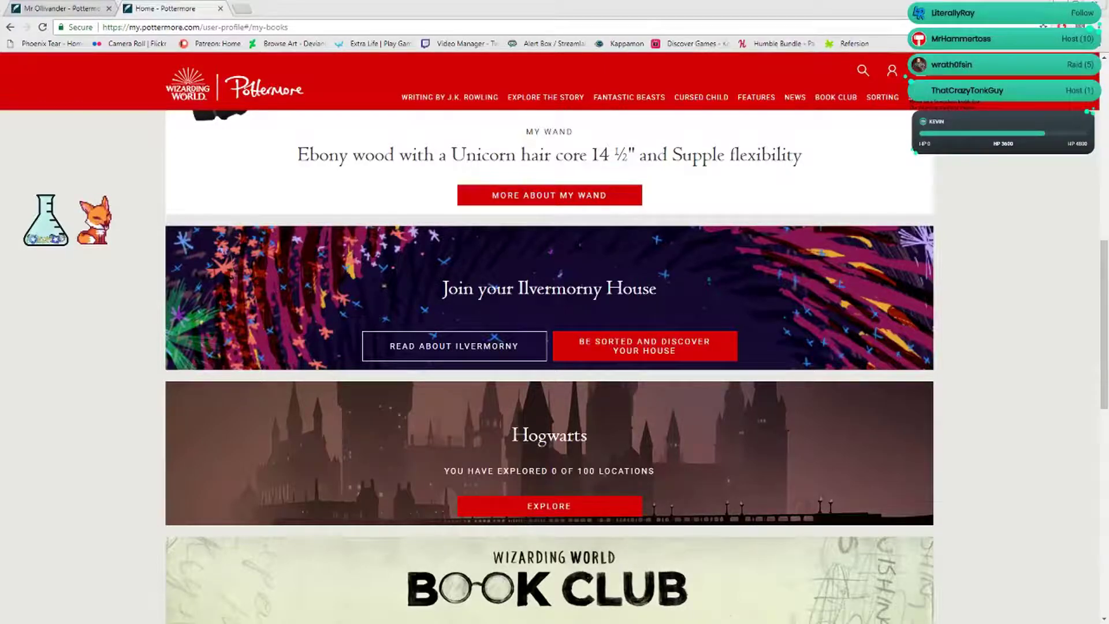
Open the Ilvermorny story, go back, and begin the Sorting Ceremony
{"action": "left_click", "coordinate": [646, 346]}
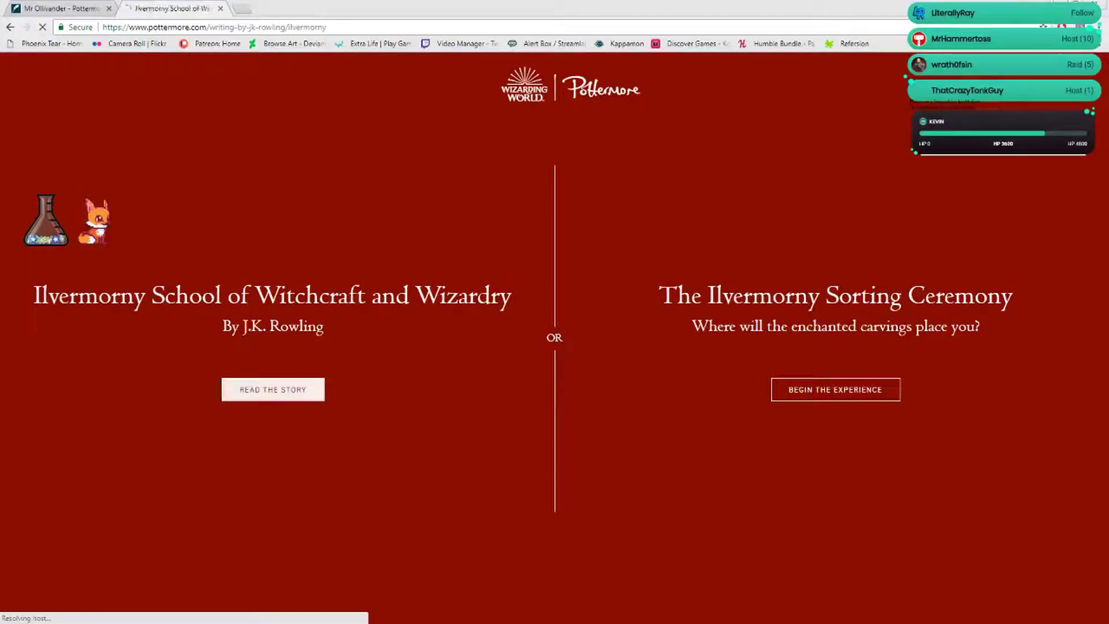
{"action": "left_click", "coordinate": [274, 389]}
{"action": "scroll", "coordinate": [555, 347], "scroll_direction": "down", "scroll_amount": 5}
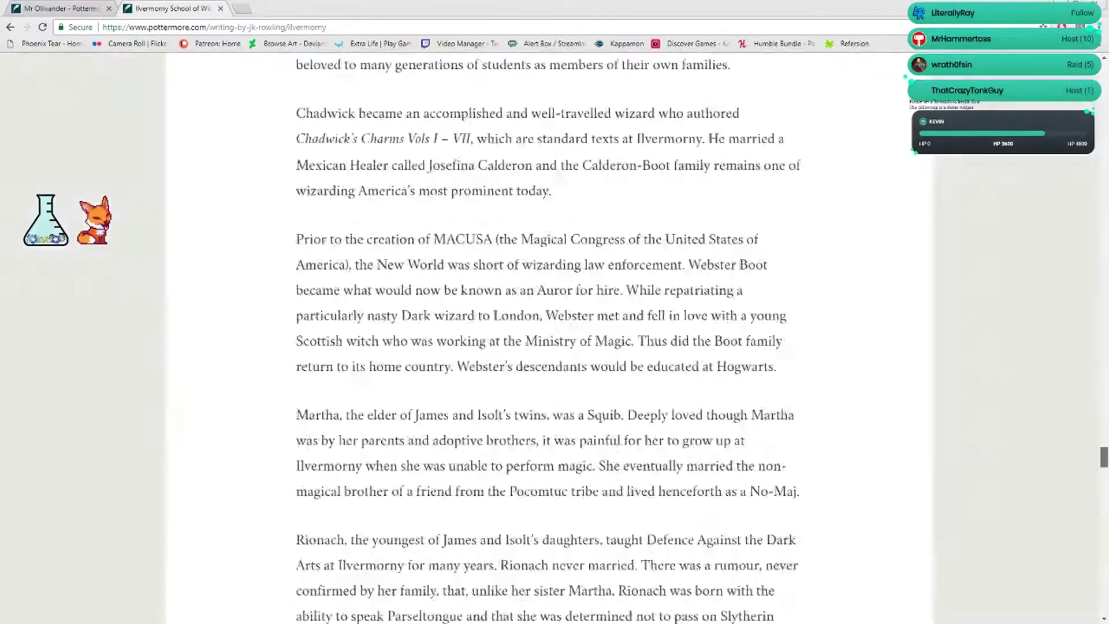
{"action": "key", "text": "alt+Left"}
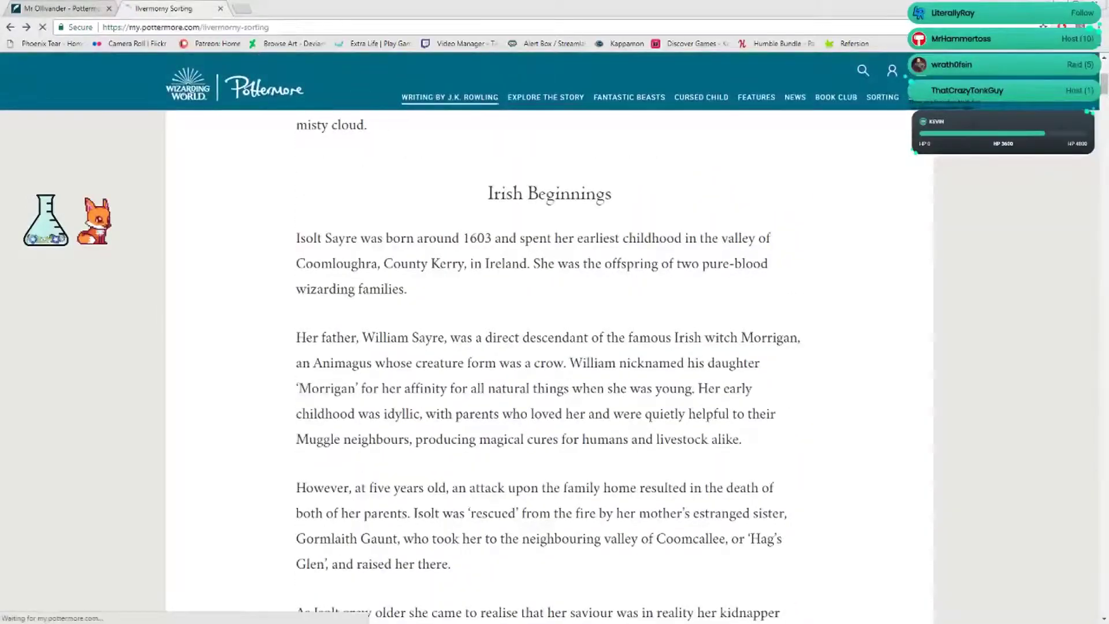
{"action": "left_click", "coordinate": [835, 389]}
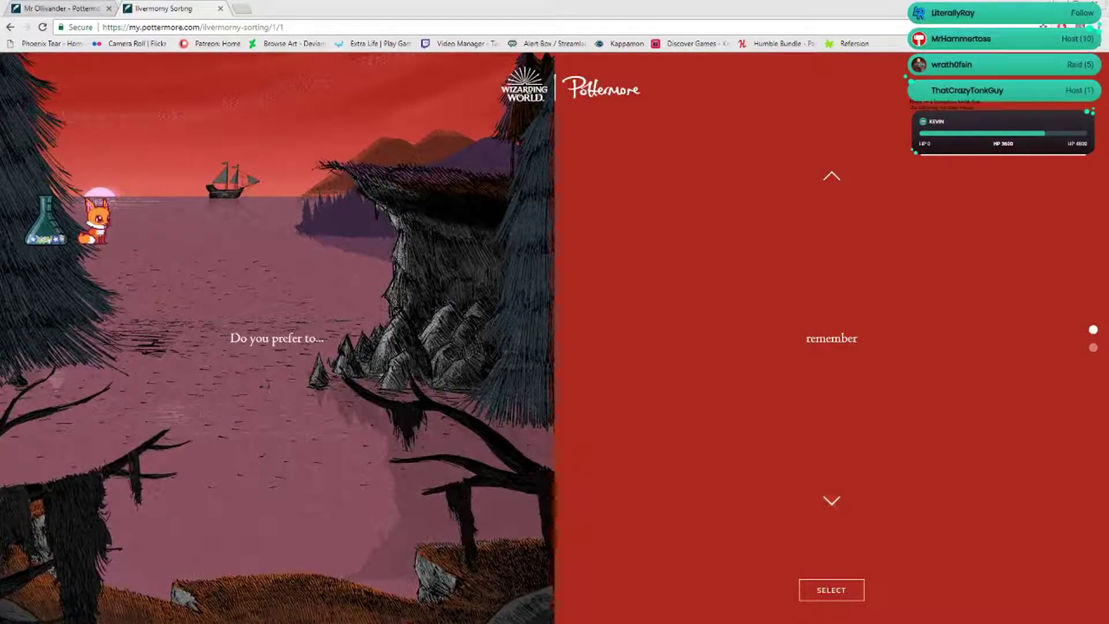
Cycle through the jinx answers, trying 'experience', and submit the final choice
{"action": "left_click", "coordinate": [832, 501]}
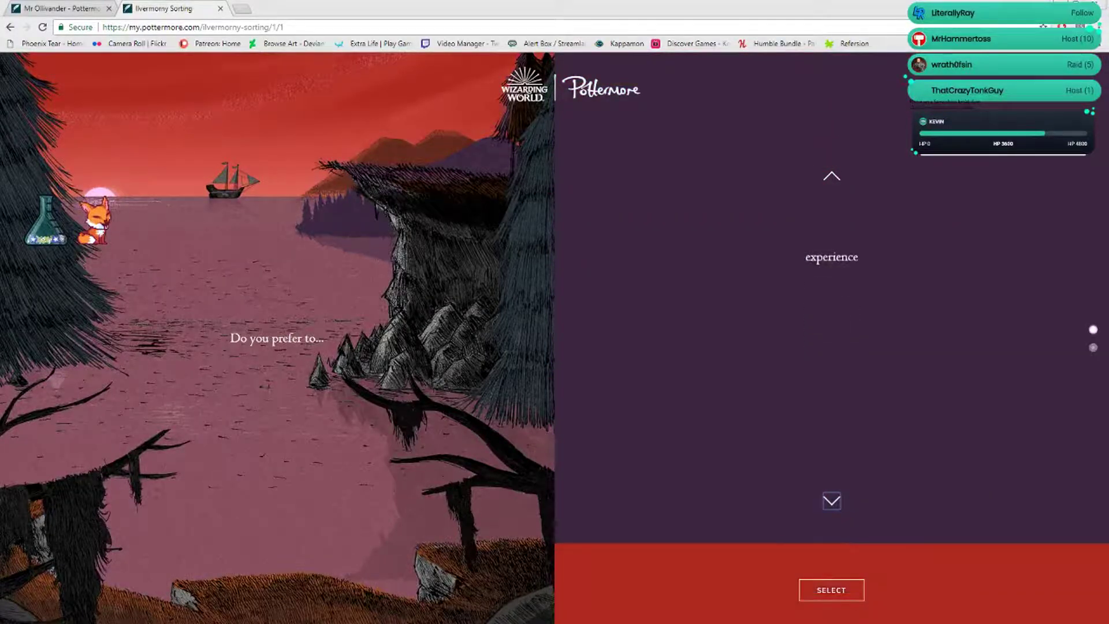
{"action": "left_click", "coordinate": [832, 500]}
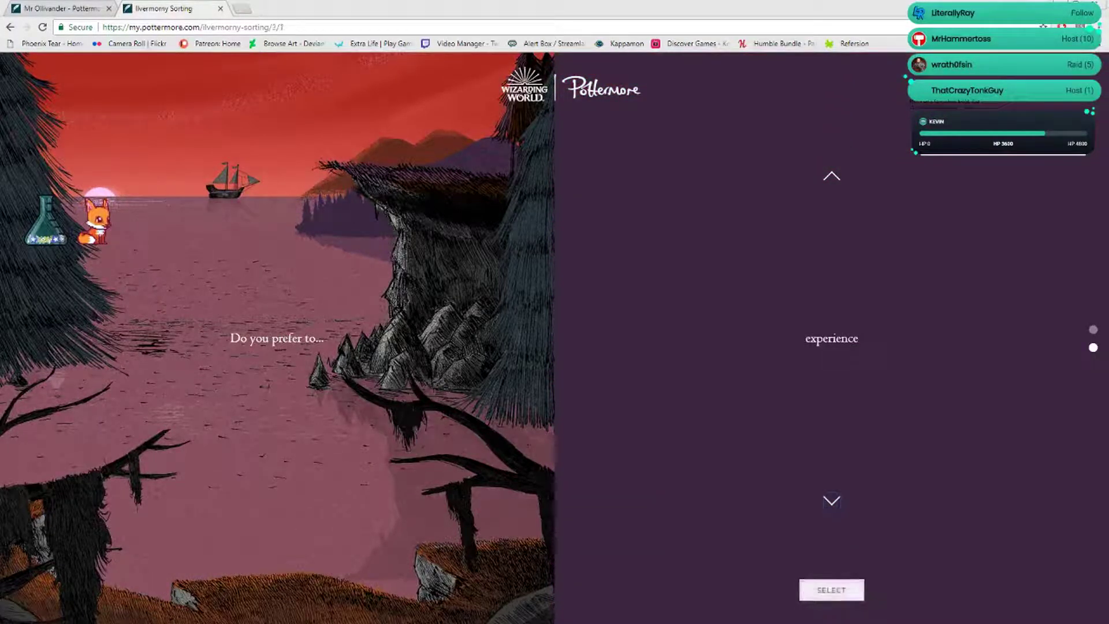
{"action": "left_click", "coordinate": [831, 589]}
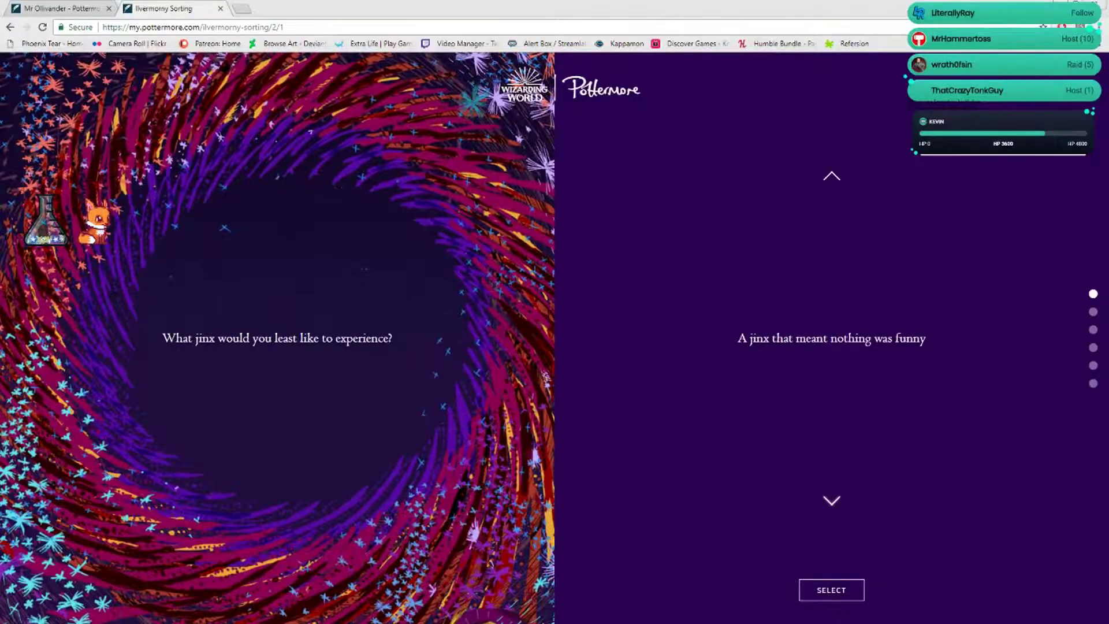
{"action": "left_click", "coordinate": [832, 502]}
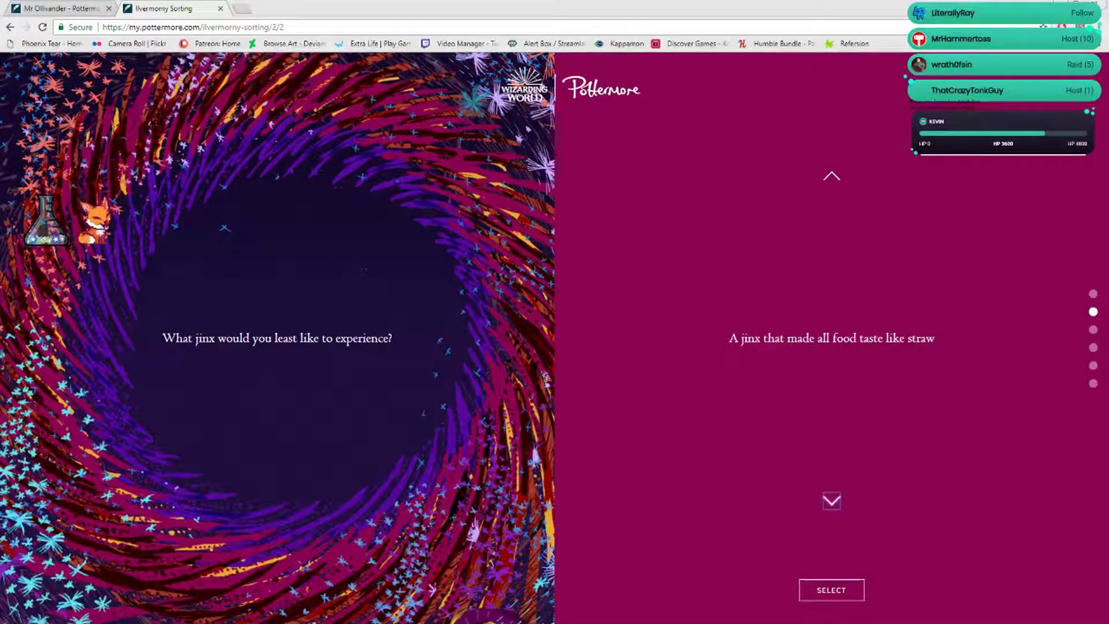
{"action": "left_click", "coordinate": [833, 501]}
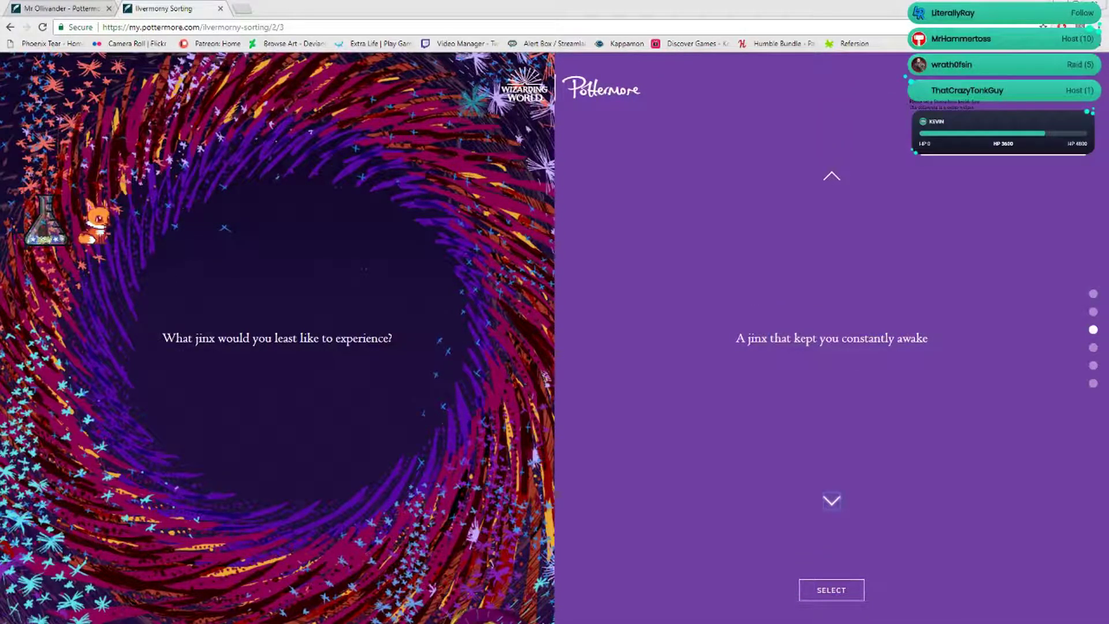
{"action": "left_click", "coordinate": [833, 501]}
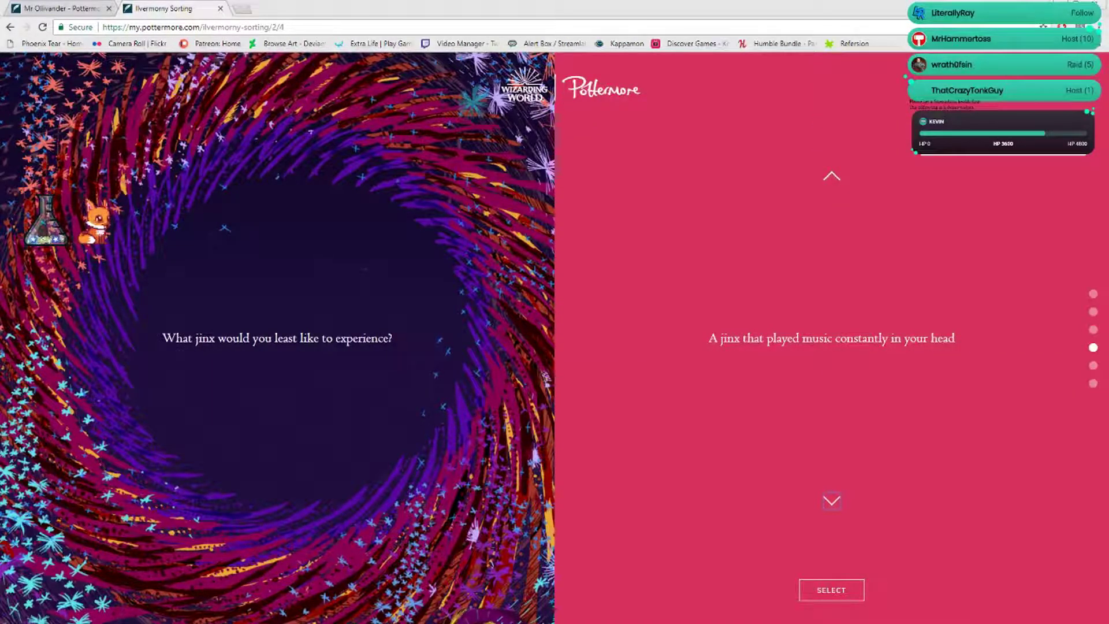
{"action": "left_click", "coordinate": [832, 501]}
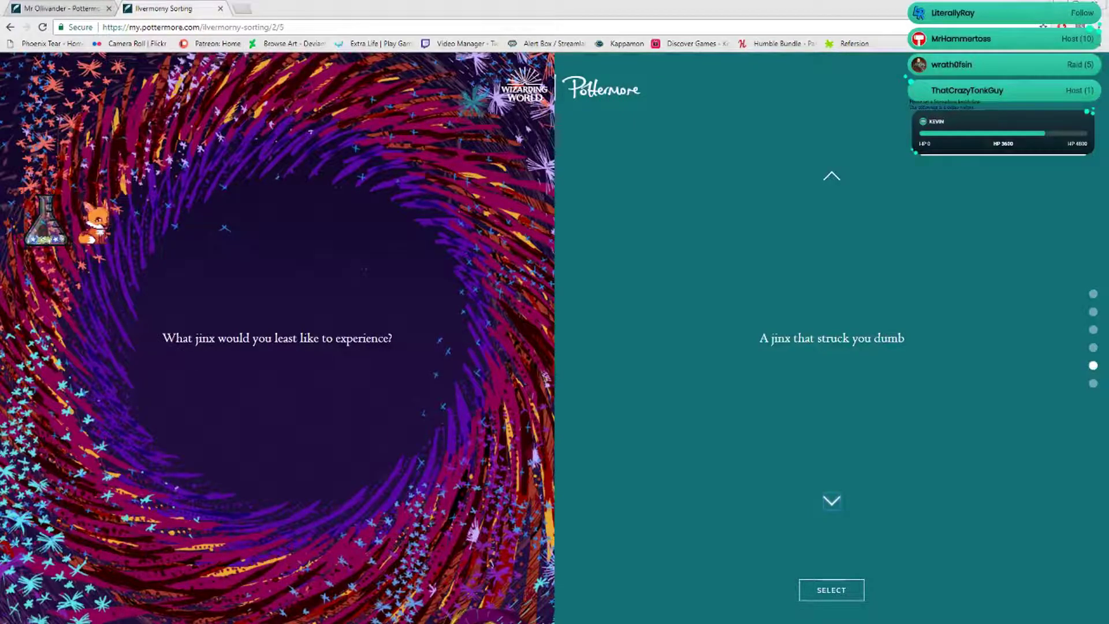
{"action": "left_click", "coordinate": [832, 501]}
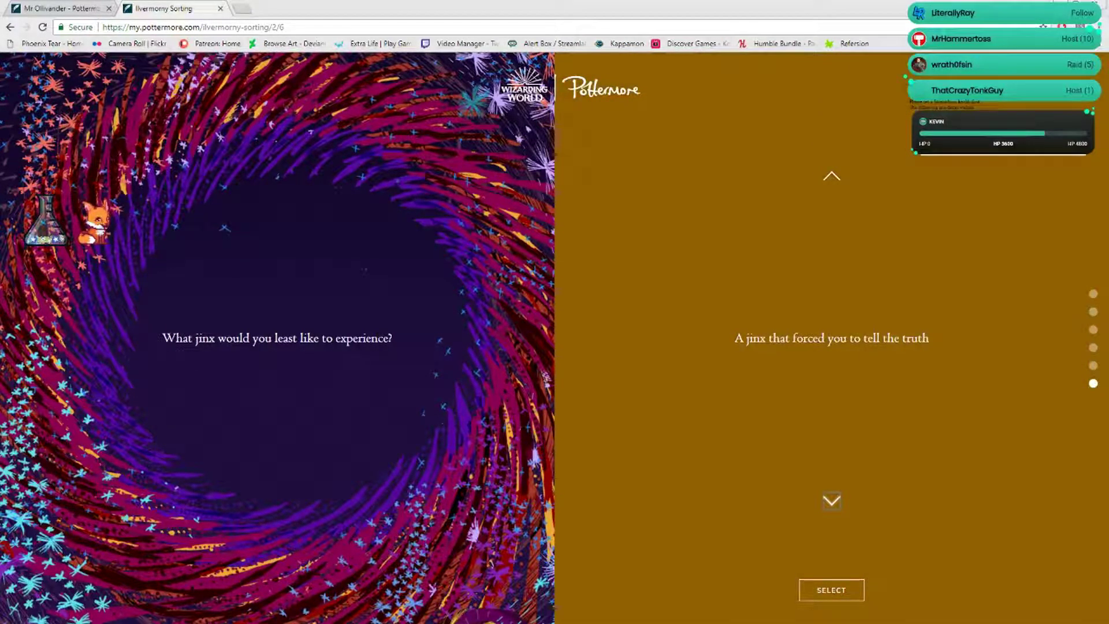
{"action": "left_click", "coordinate": [832, 501]}
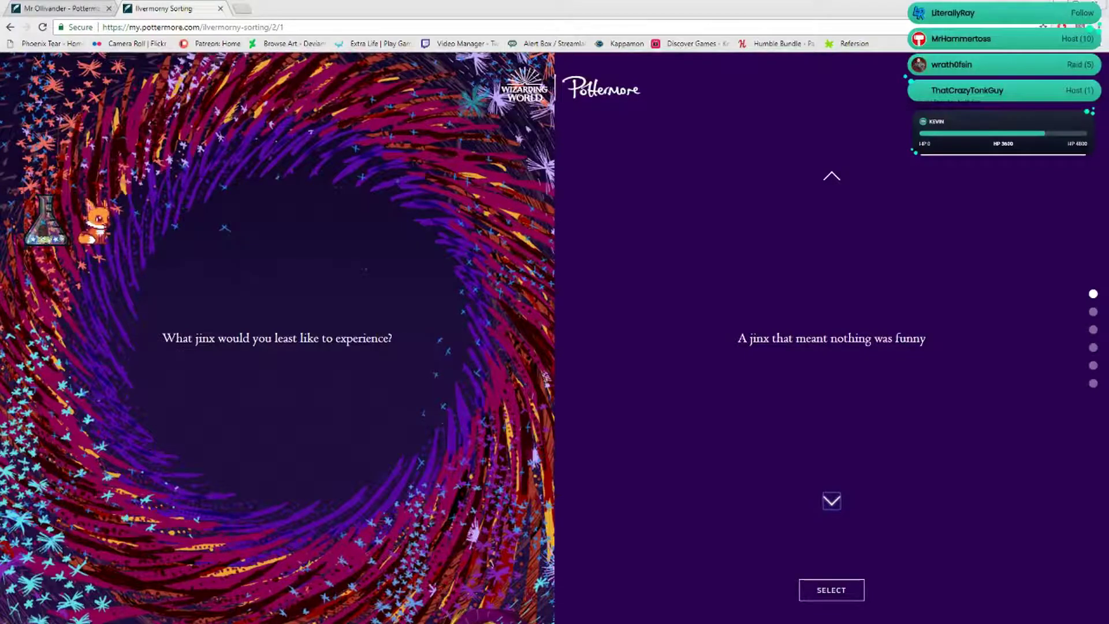
{"action": "left_click", "coordinate": [832, 501]}
{"action": "left_click", "coordinate": [830, 590]}
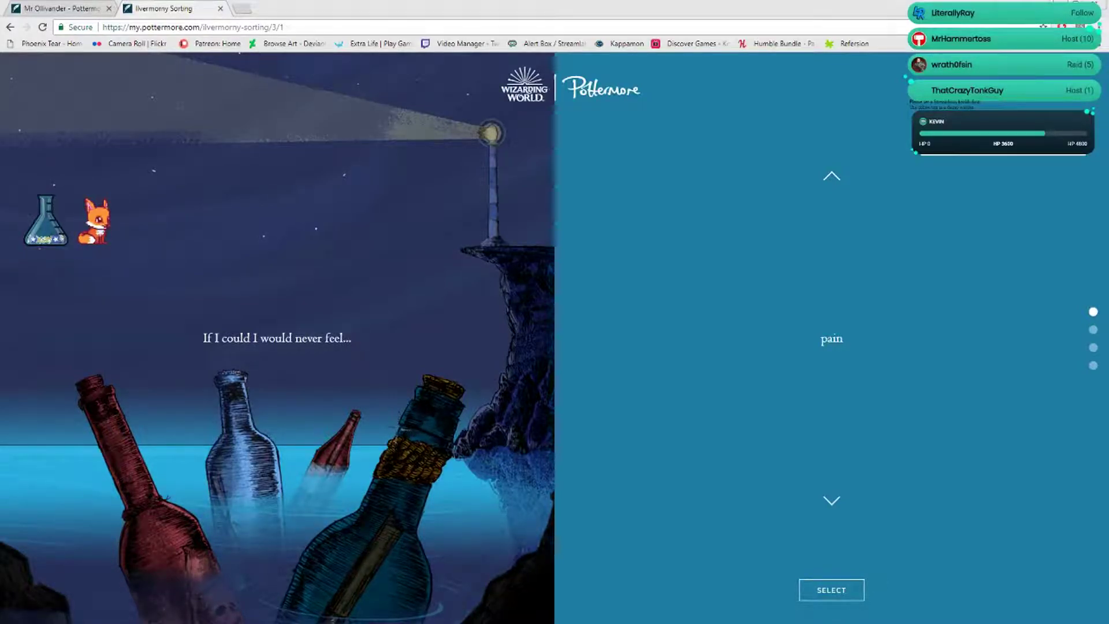
Cycle past pain, fear, regret and shame, return to fear and submit it
{"action": "left_click", "coordinate": [831, 501]}
{"action": "left_click", "coordinate": [831, 500]}
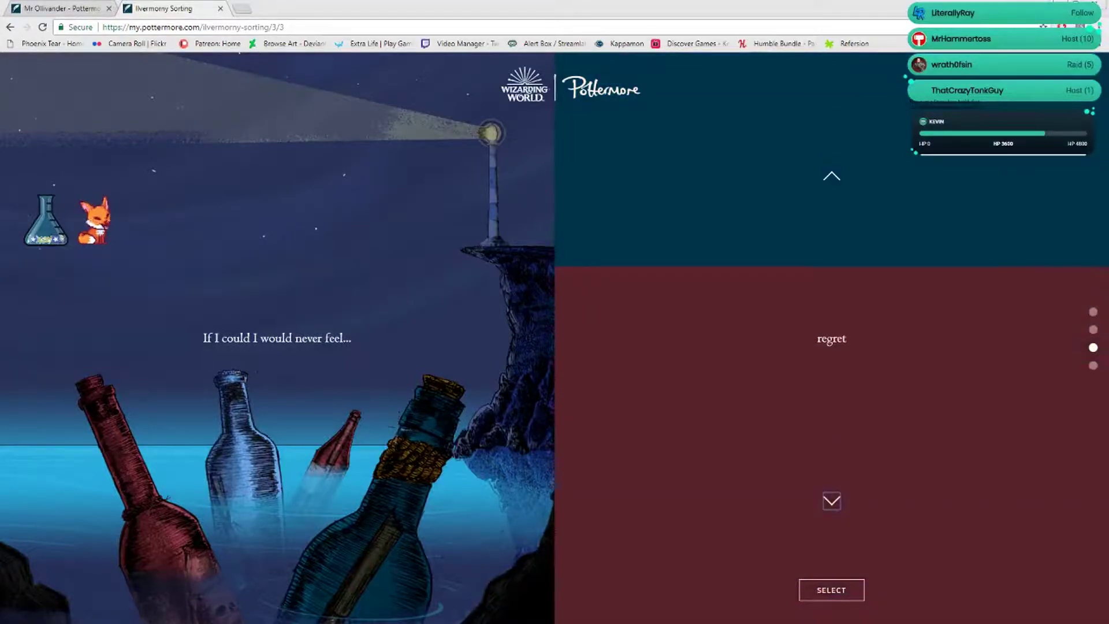
{"action": "left_click", "coordinate": [831, 501]}
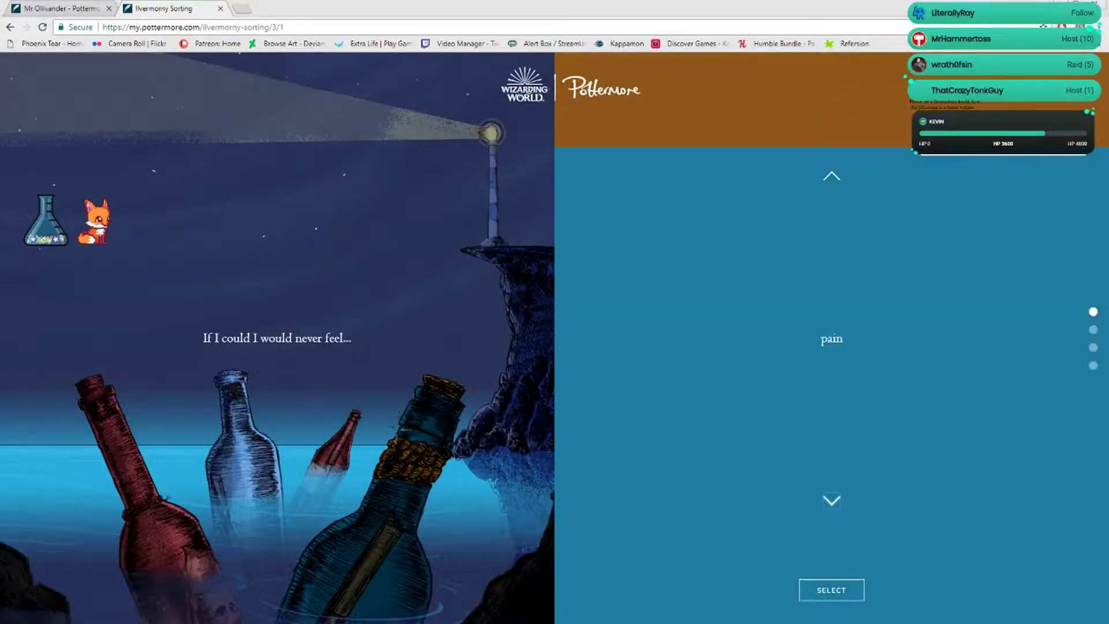
{"action": "left_click", "coordinate": [831, 501]}
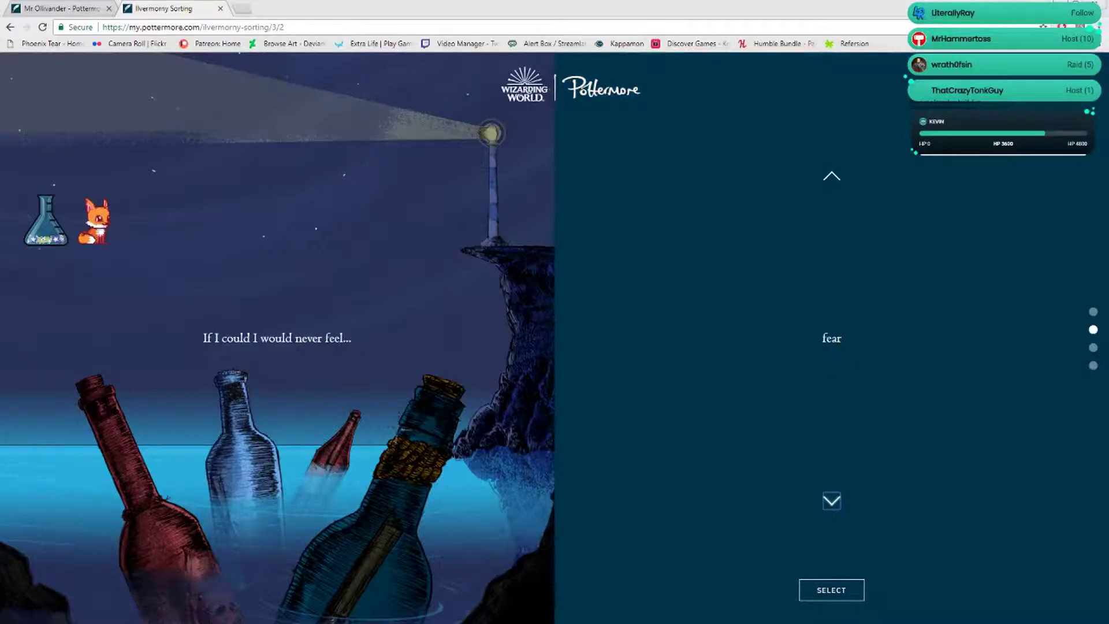
{"action": "left_click", "coordinate": [832, 590]}
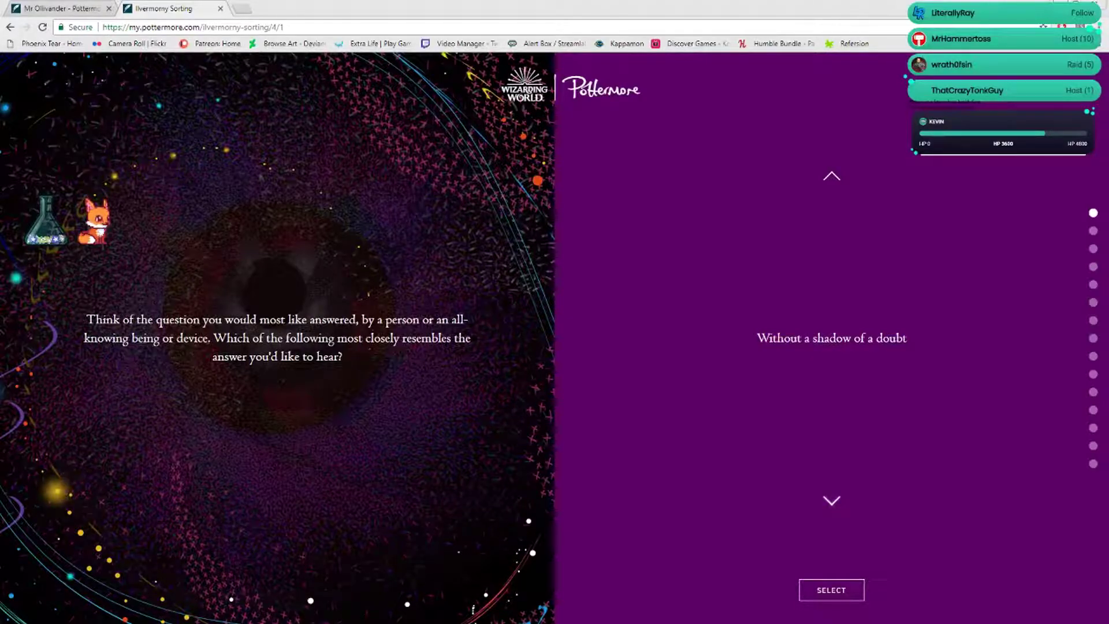
Cycle through the all-knowing-being answers and submit 'Very soon'
{"action": "left_click", "coordinate": [832, 501]}
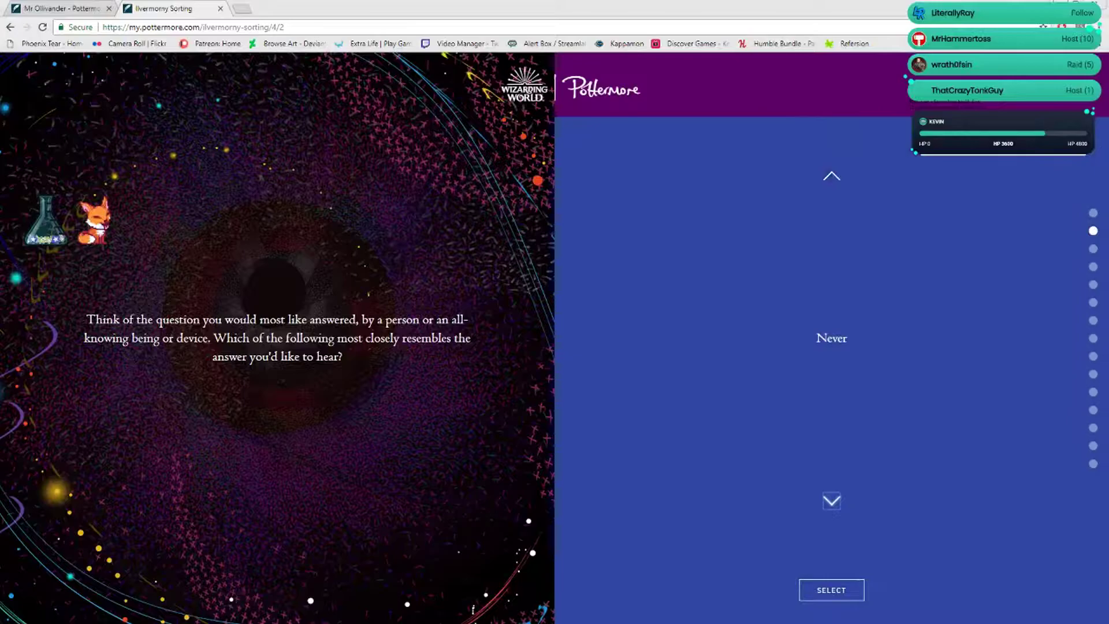
{"action": "left_click", "coordinate": [832, 502]}
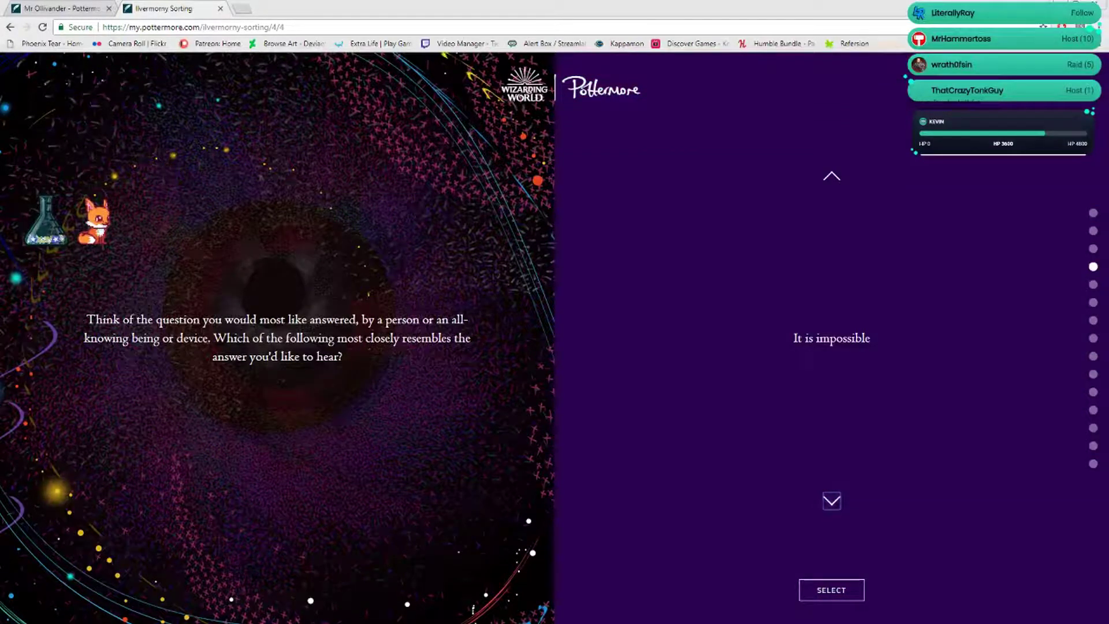
{"action": "left_click", "coordinate": [833, 502]}
{"action": "left_click", "coordinate": [832, 500]}
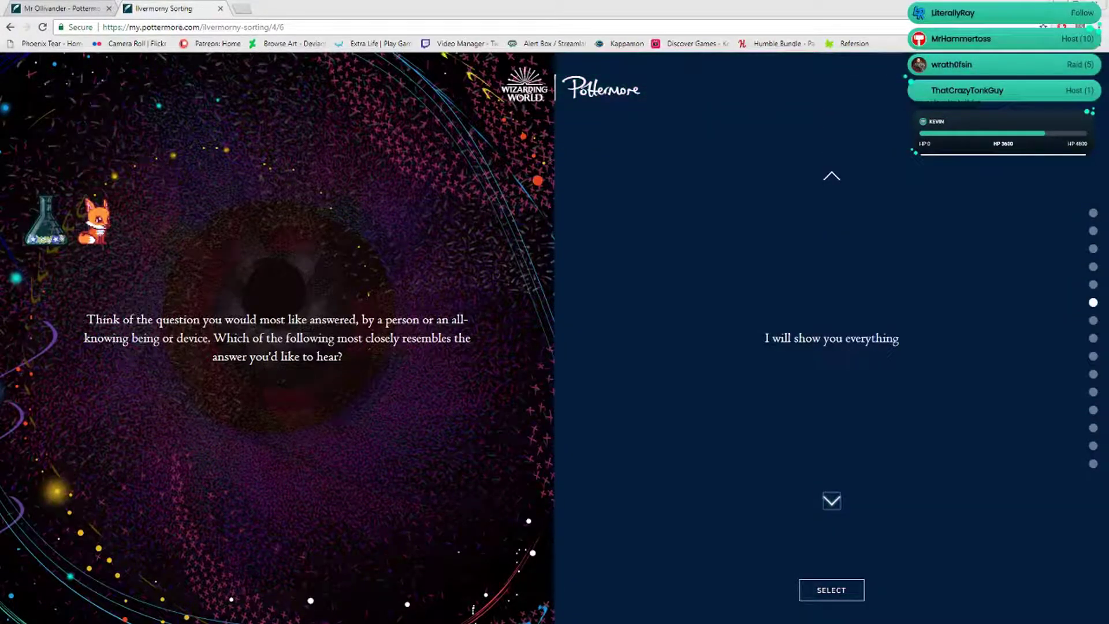
{"action": "left_click", "coordinate": [832, 502]}
{"action": "left_click", "coordinate": [832, 502]}
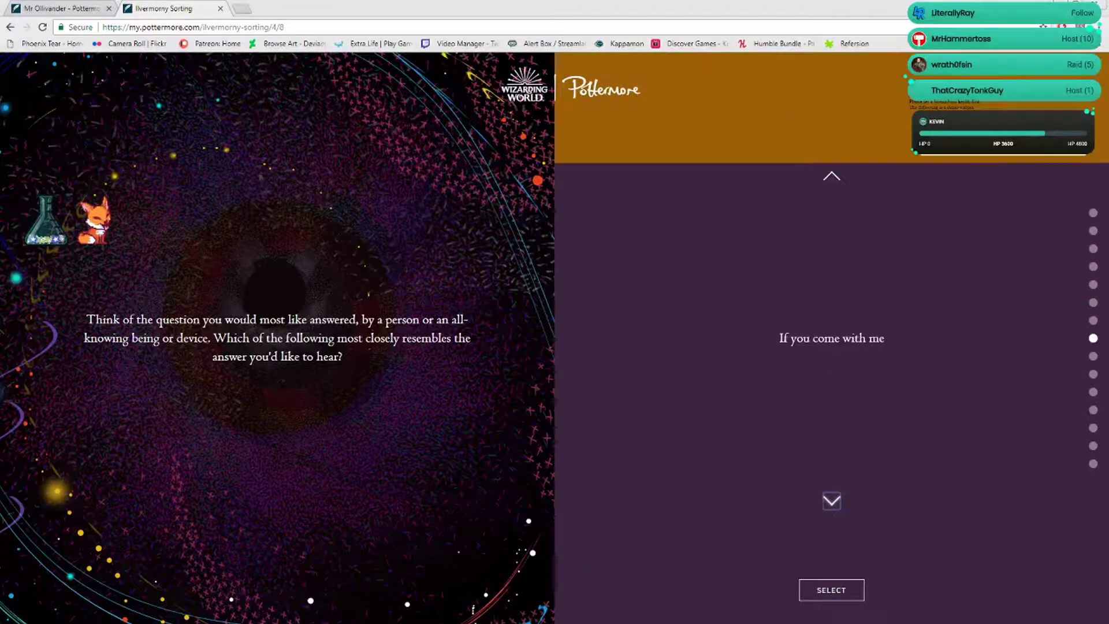
{"action": "left_click", "coordinate": [832, 501]}
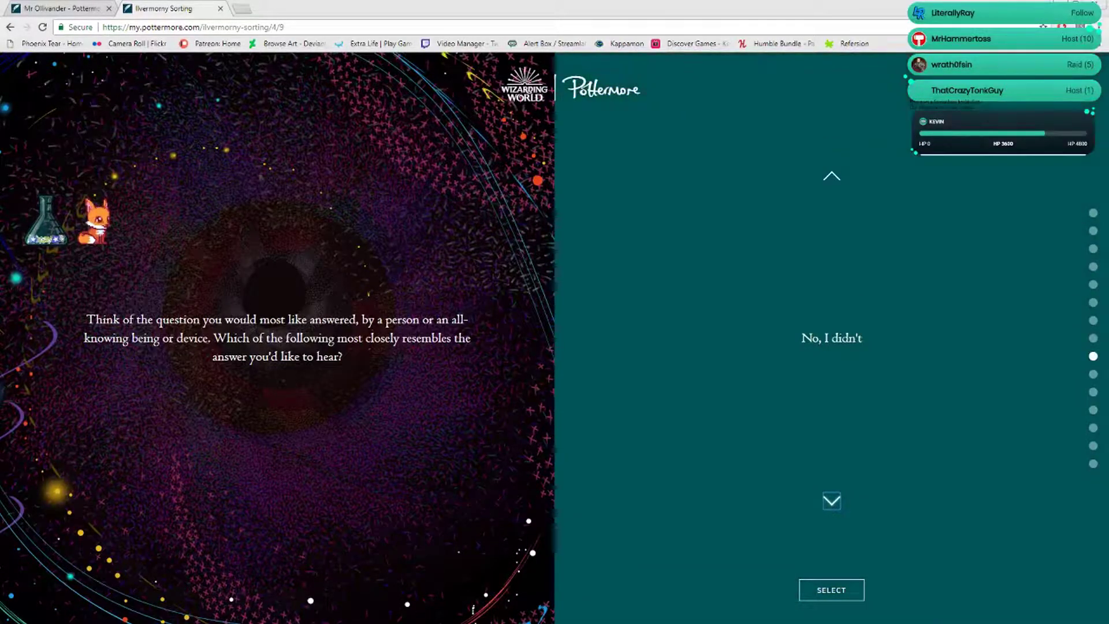
{"action": "left_click", "coordinate": [832, 501]}
{"action": "left_click", "coordinate": [833, 501]}
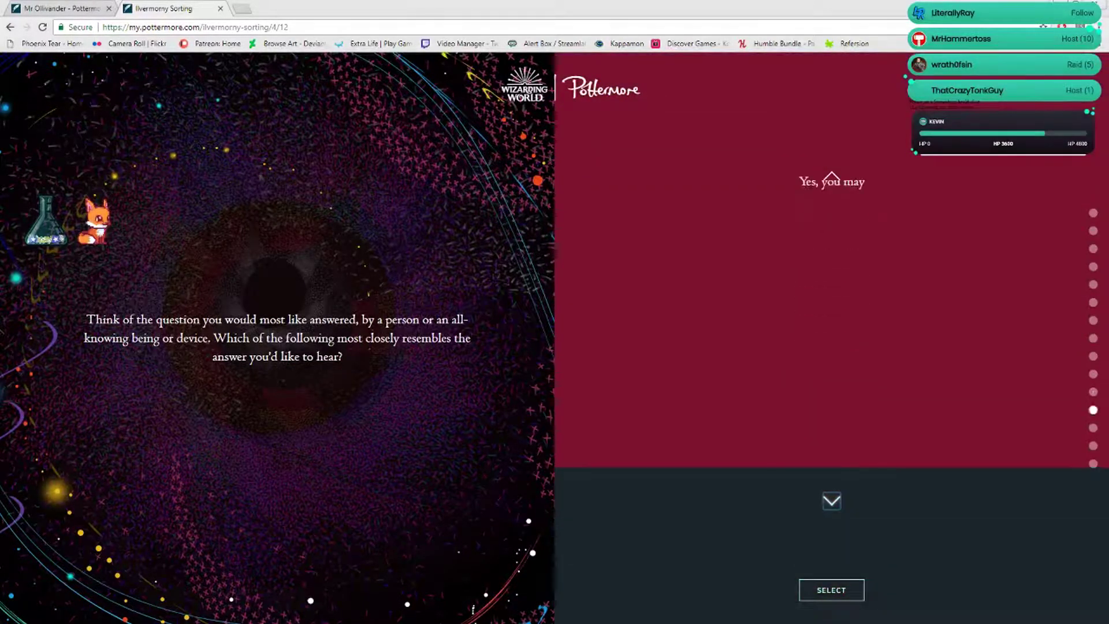
{"action": "left_click", "coordinate": [832, 501]}
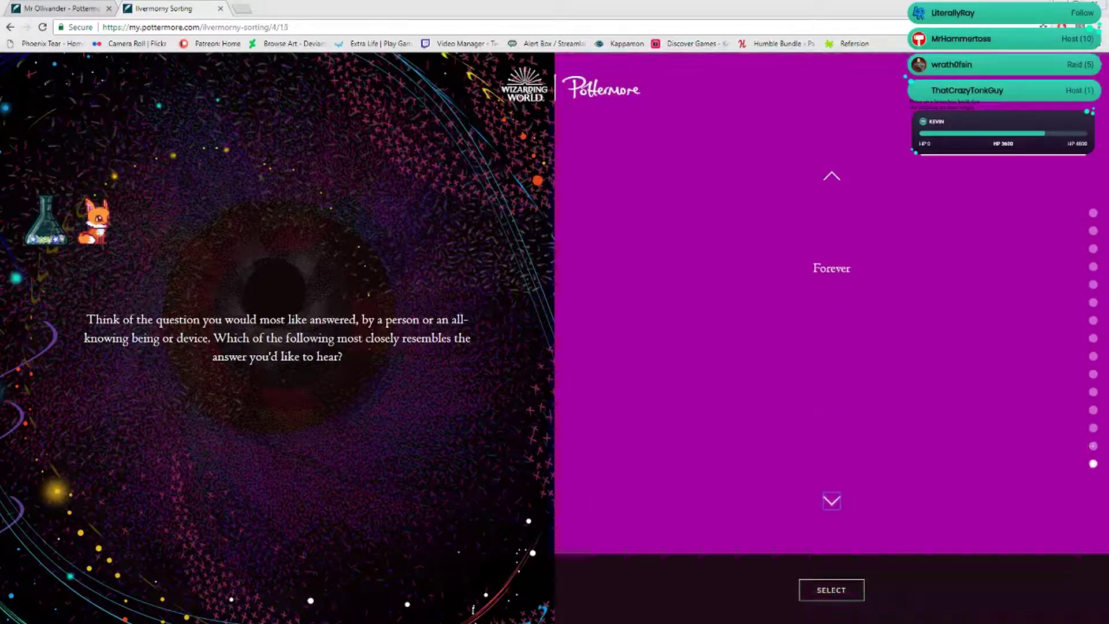
{"action": "left_click", "coordinate": [832, 501]}
{"action": "left_click", "coordinate": [832, 501]}
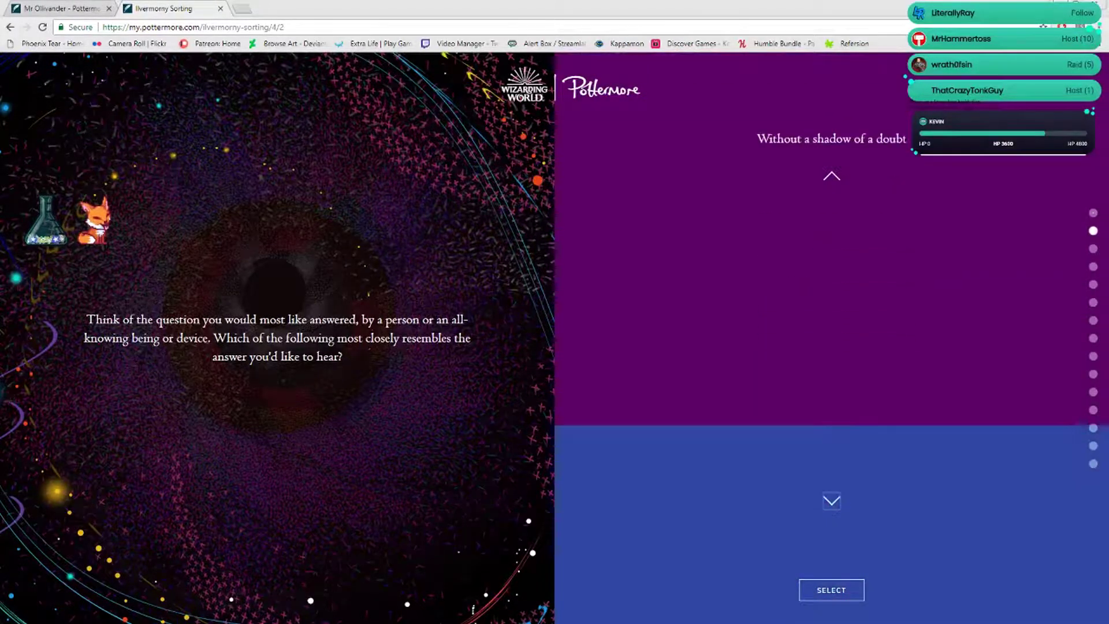
{"action": "left_click", "coordinate": [832, 590]}
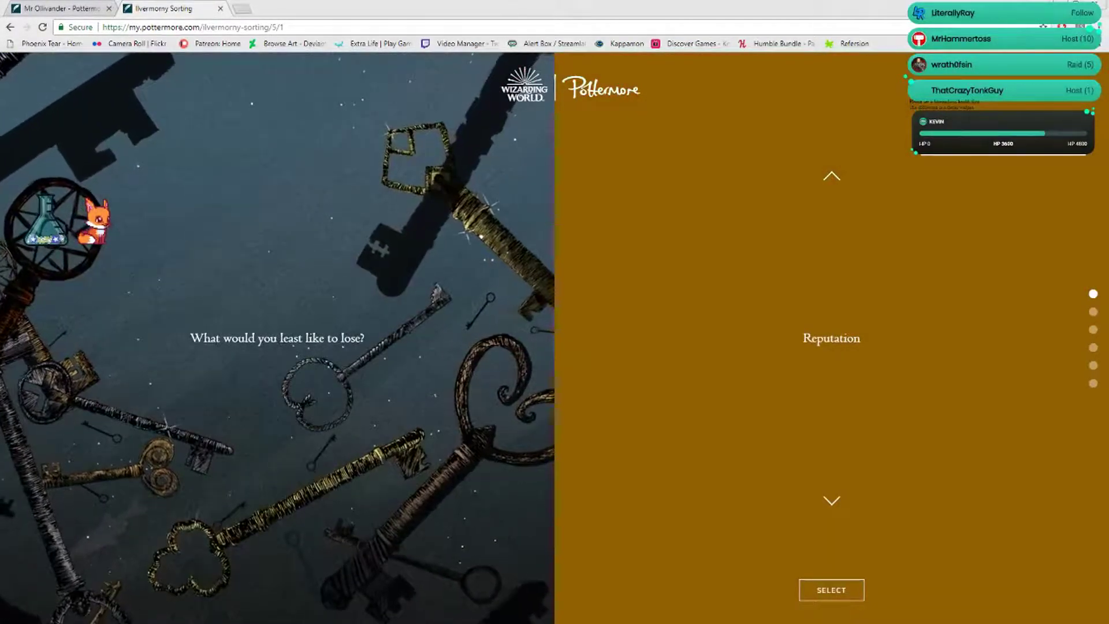
Browse Reputation, Love and Hope for the least-like-to-lose question and submit Hope
{"action": "left_click", "coordinate": [832, 500]}
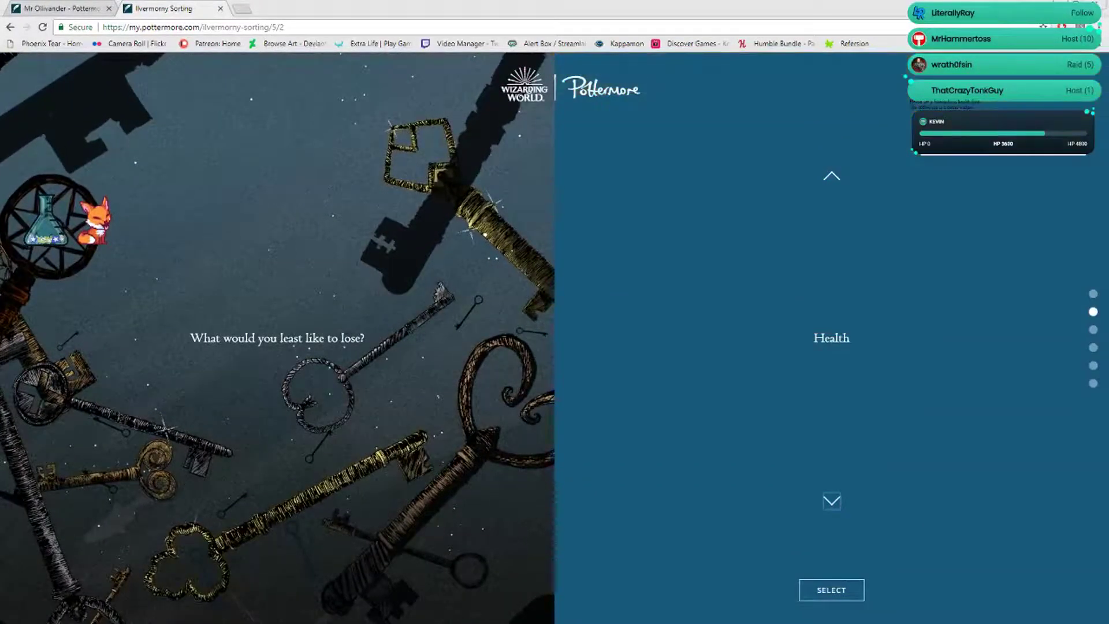
{"action": "left_click", "coordinate": [832, 502]}
{"action": "left_click", "coordinate": [832, 501]}
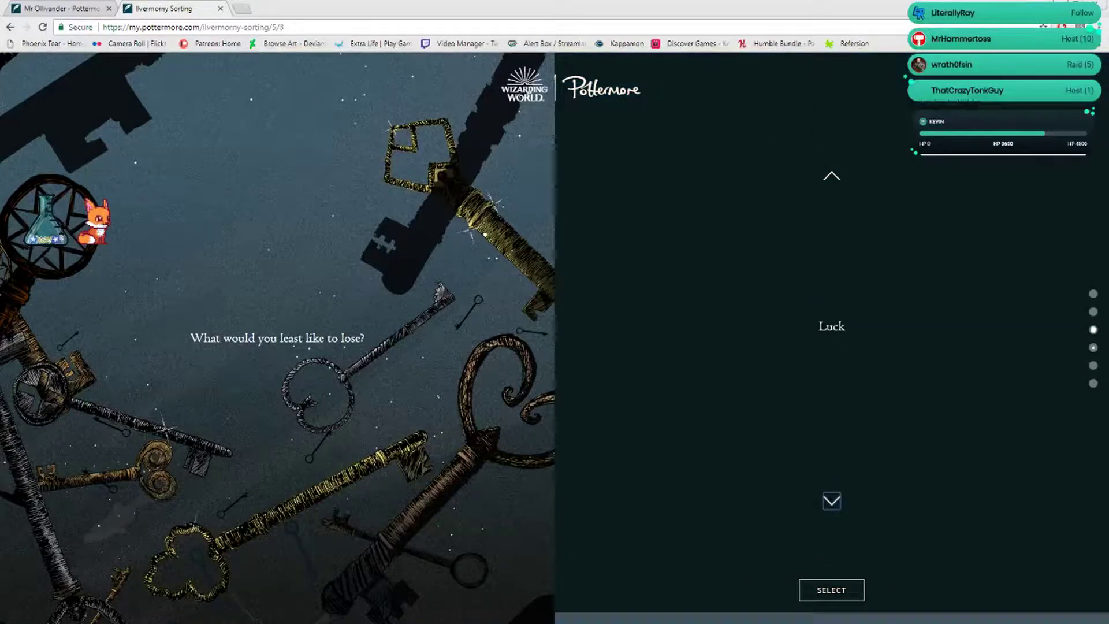
{"action": "left_click", "coordinate": [832, 501]}
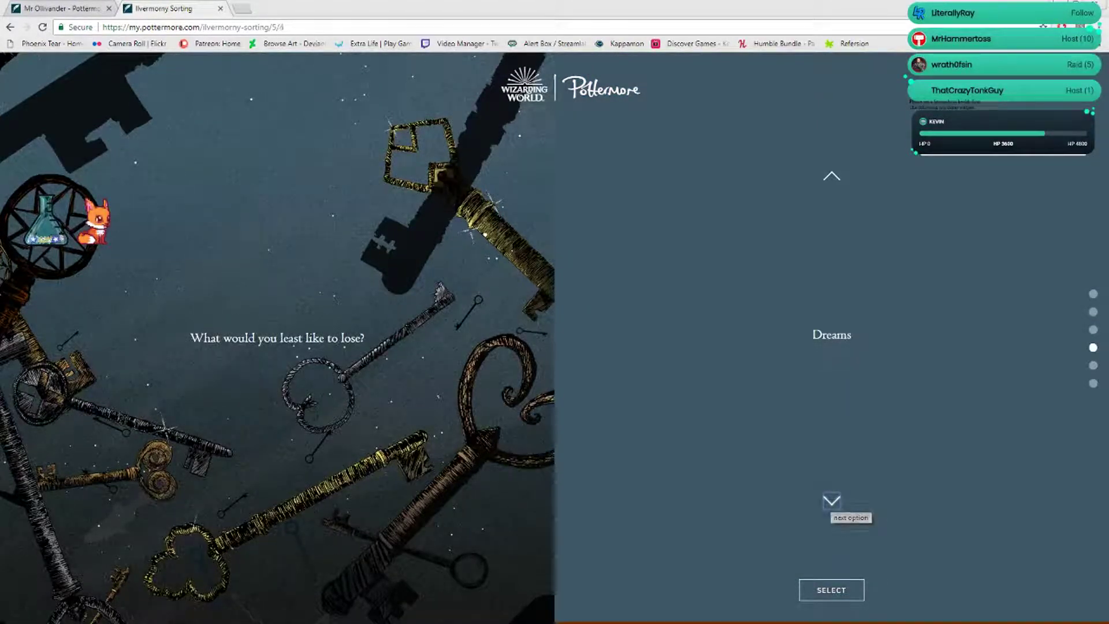
{"action": "left_click", "coordinate": [833, 501]}
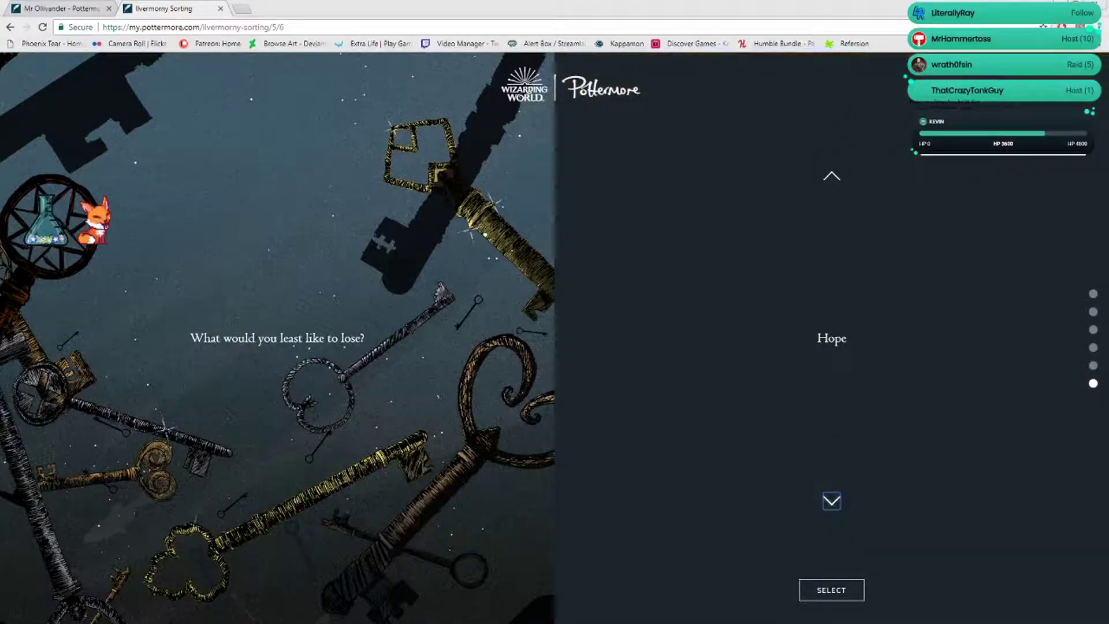
{"action": "left_click", "coordinate": [833, 501]}
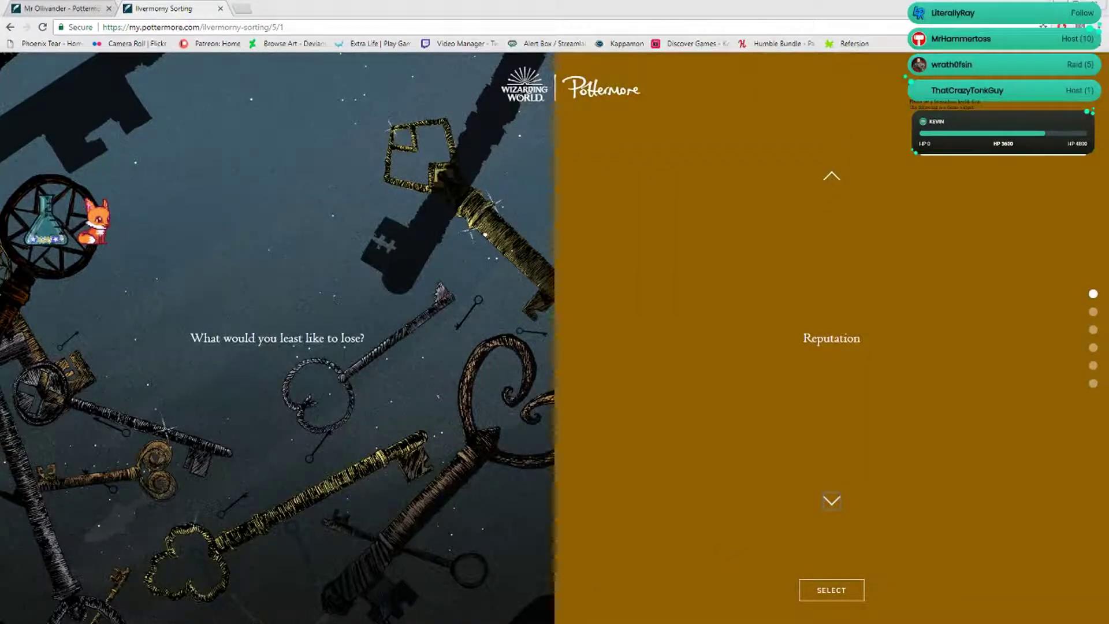
{"action": "left_click", "coordinate": [833, 176]}
{"action": "left_click", "coordinate": [831, 590]}
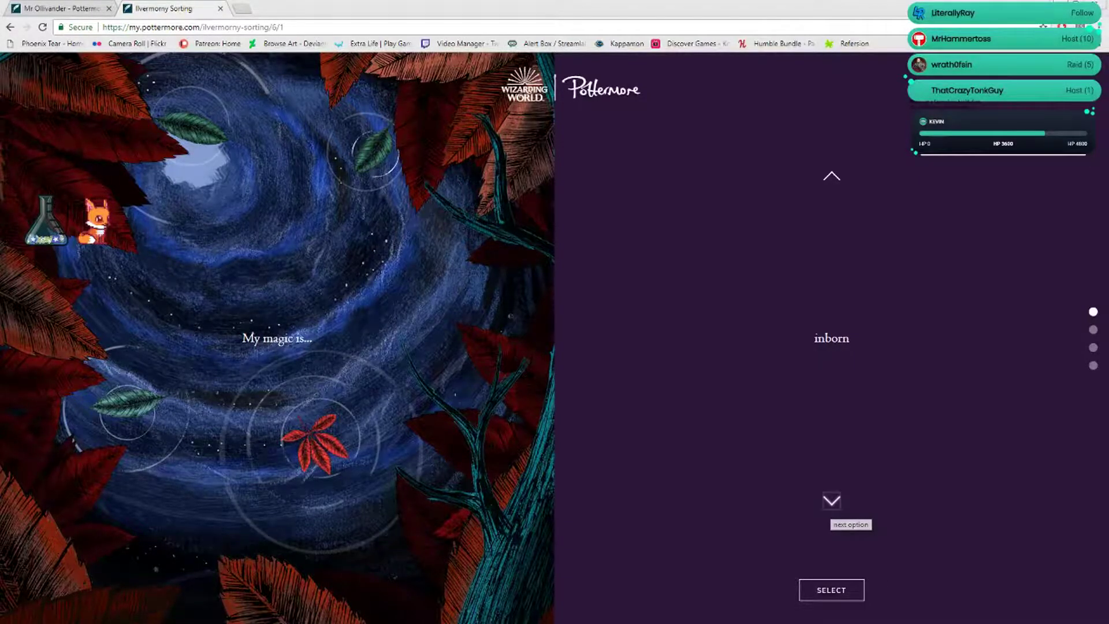
Browse the 'My magic is…' options, past powerful, and submit 'unique'
{"action": "double_click", "coordinate": [832, 500]}
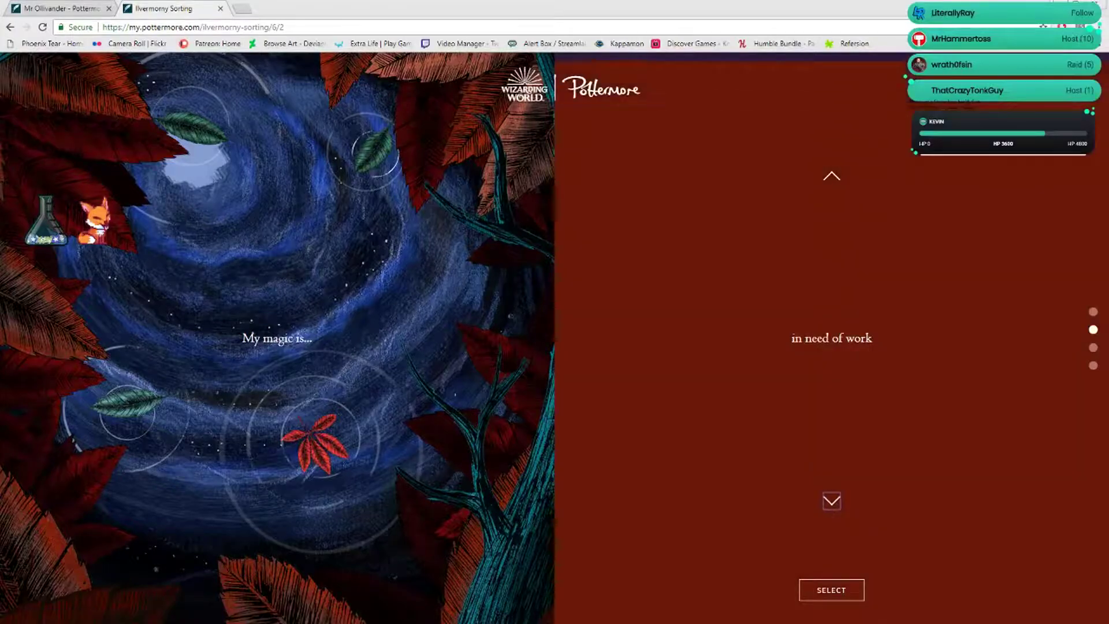
{"action": "left_click", "coordinate": [833, 501]}
{"action": "left_click", "coordinate": [833, 500]}
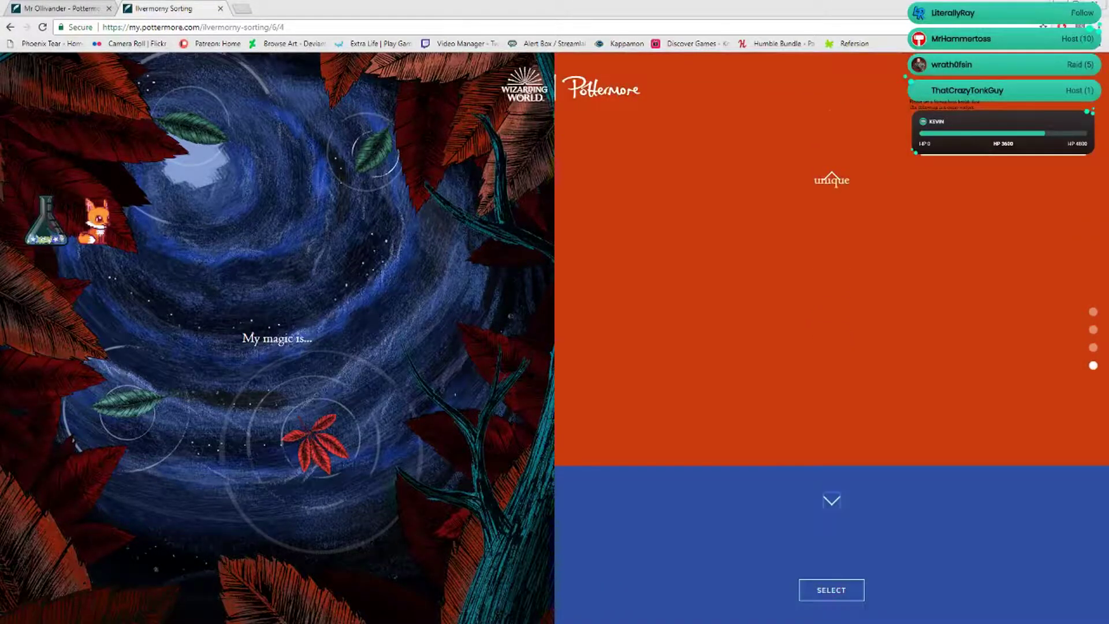
{"action": "left_click", "coordinate": [832, 176]}
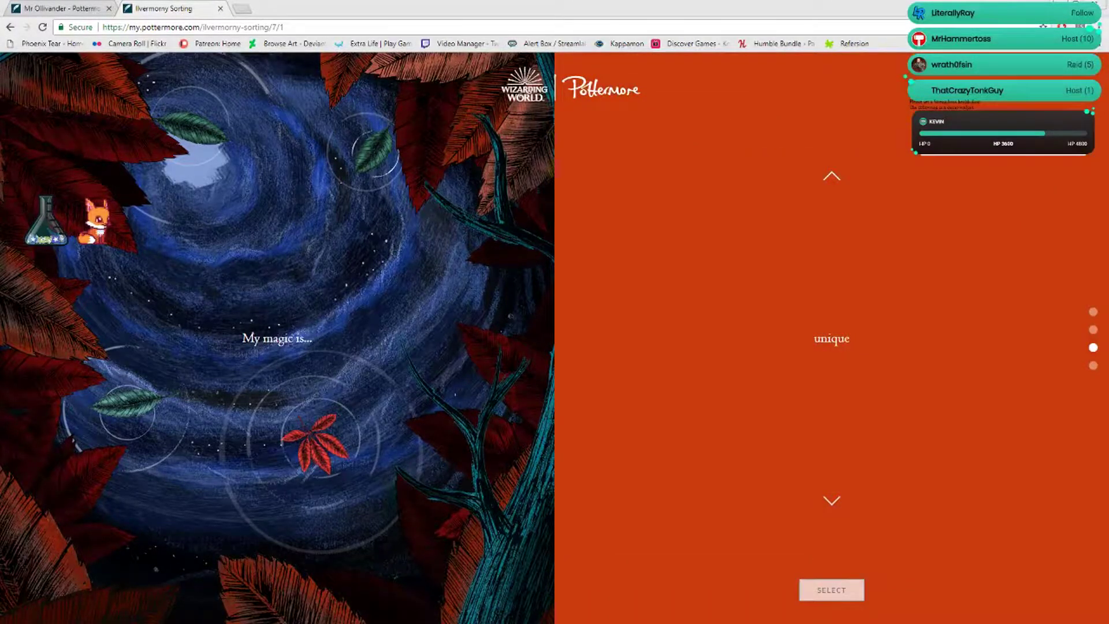
{"action": "left_click", "coordinate": [831, 589]}
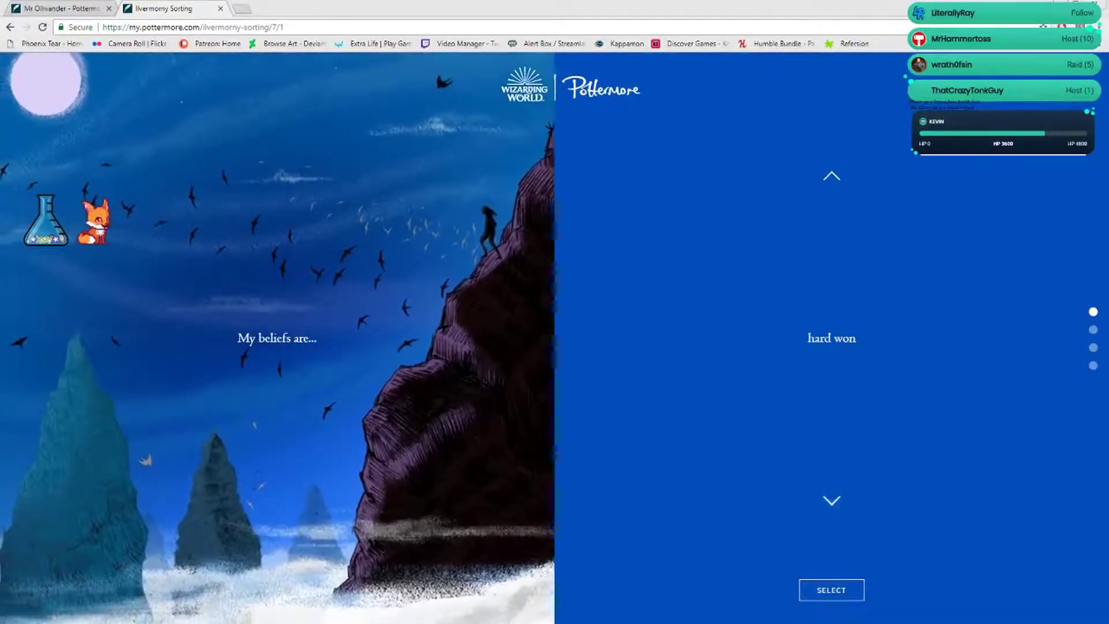
Cycle the 'My beliefs are…' options back to 'hard won' and submit it
{"action": "left_click", "coordinate": [832, 500]}
{"action": "left_click", "coordinate": [833, 500]}
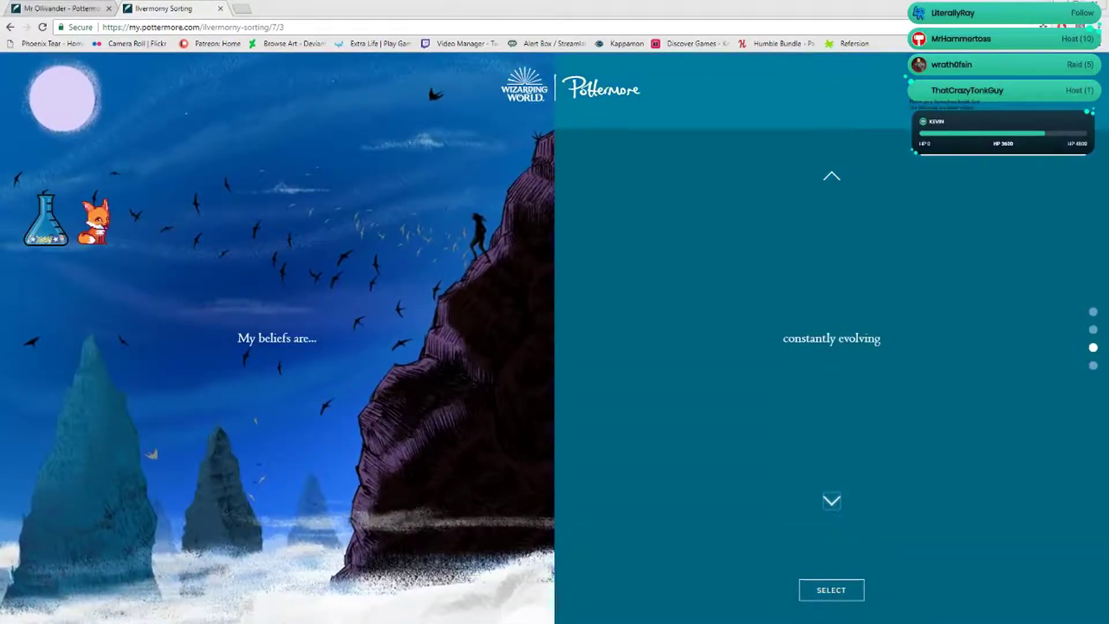
{"action": "left_click", "coordinate": [832, 501]}
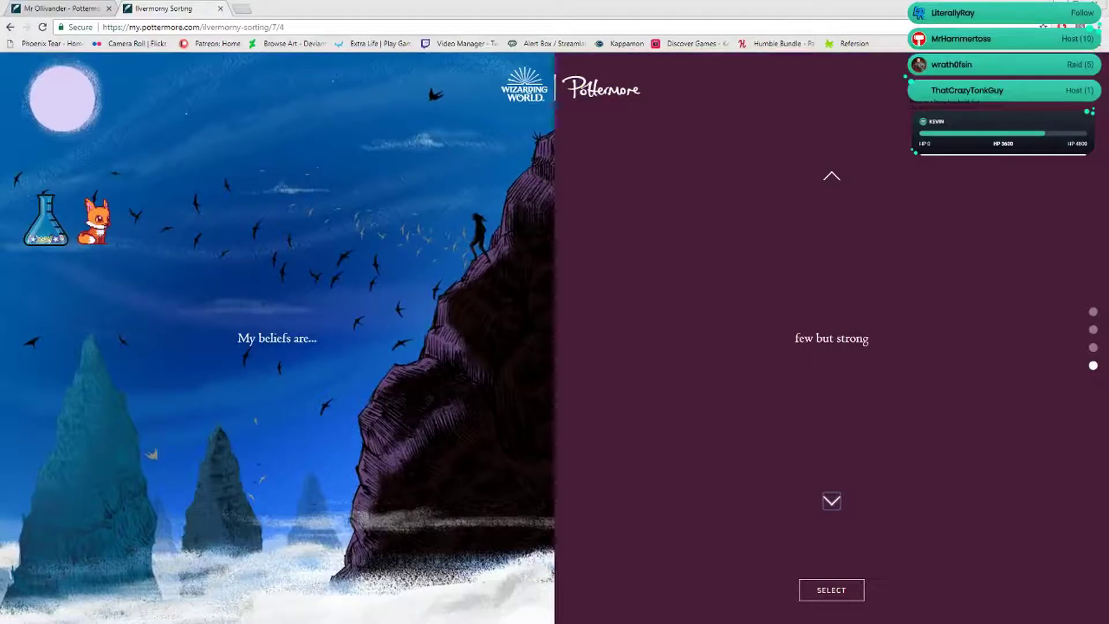
{"action": "left_click", "coordinate": [832, 500]}
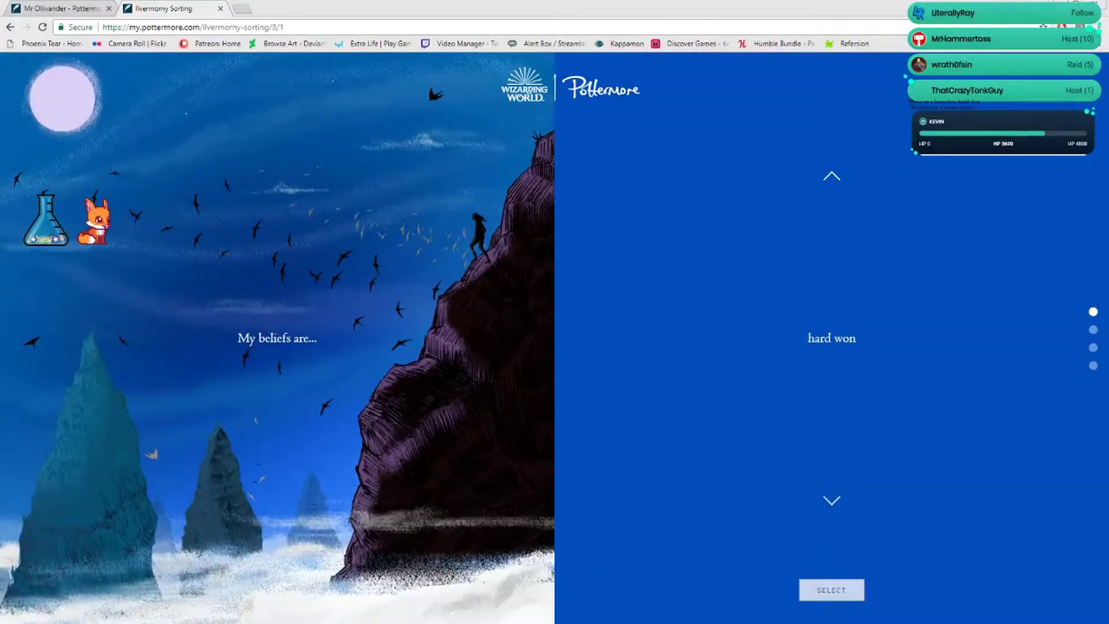
{"action": "left_click", "coordinate": [831, 589]}
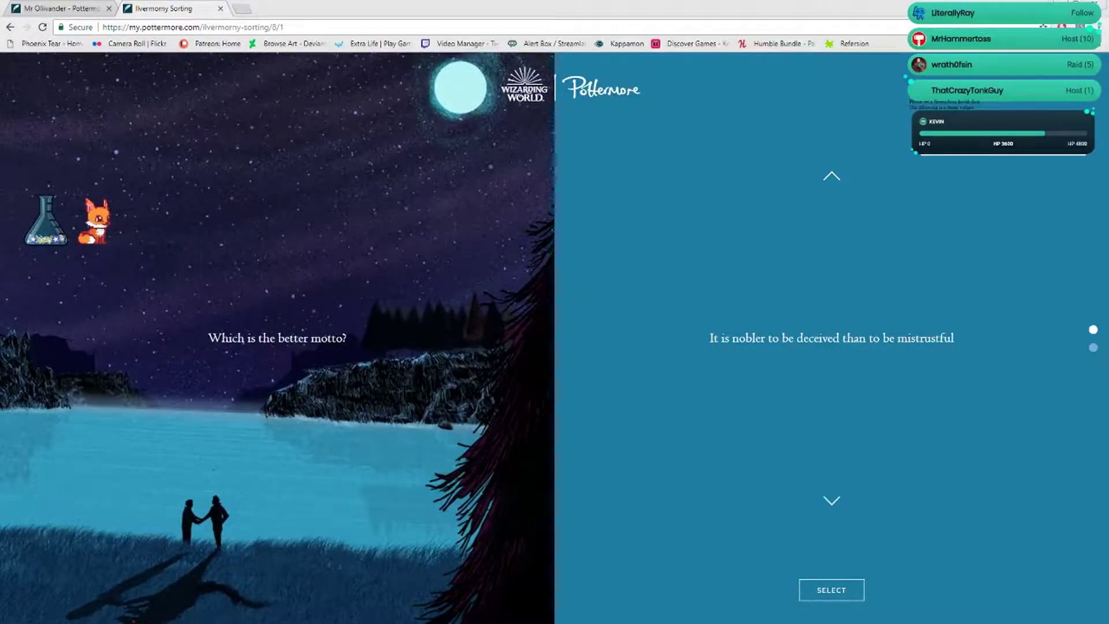
Compare the two mottos and choose 'Friends should not demand blind faith' to finish sorting
{"action": "left_click", "coordinate": [832, 501]}
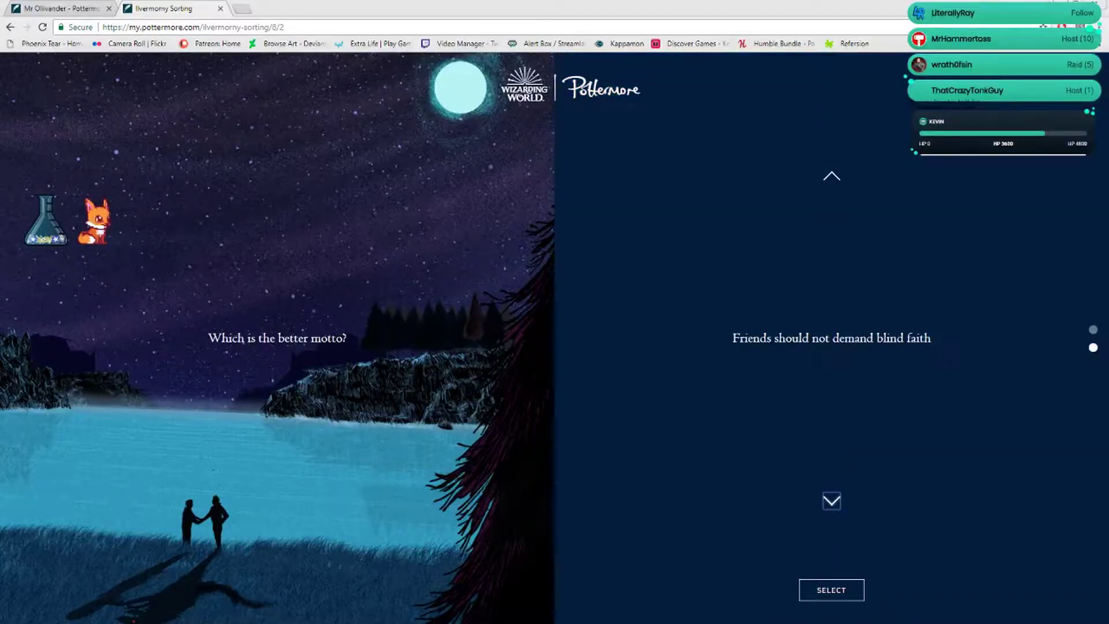
{"action": "key", "text": "Down"}
{"action": "key", "text": "Down"}
{"action": "left_click", "coordinate": [831, 590]}
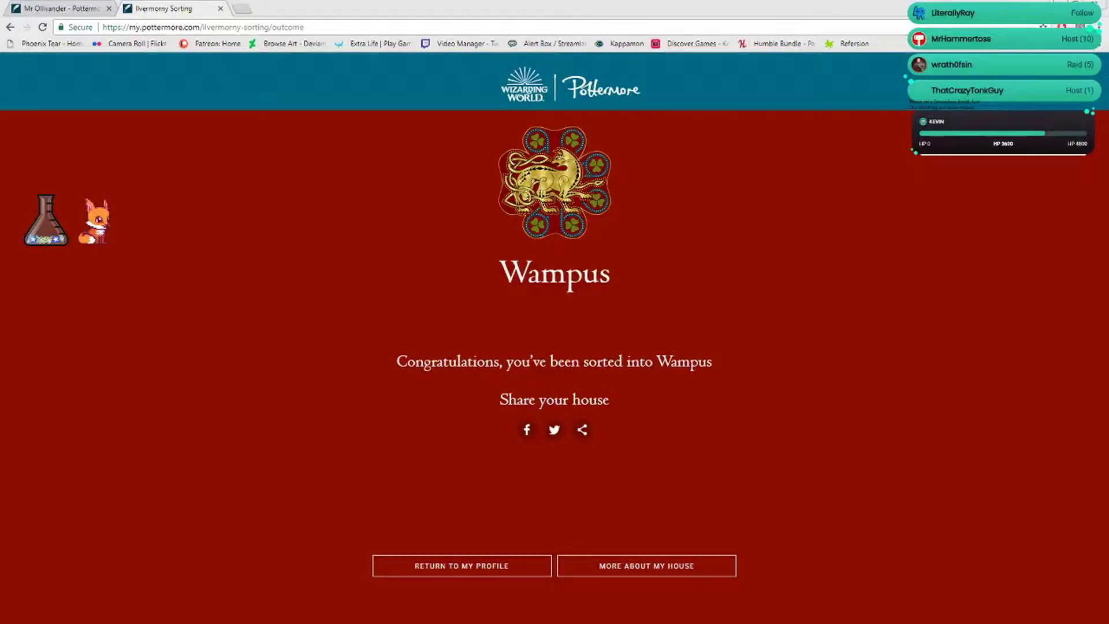
Open the Wampus house page and bring up the prologue news link's context menu
{"action": "left_click", "coordinate": [647, 566]}
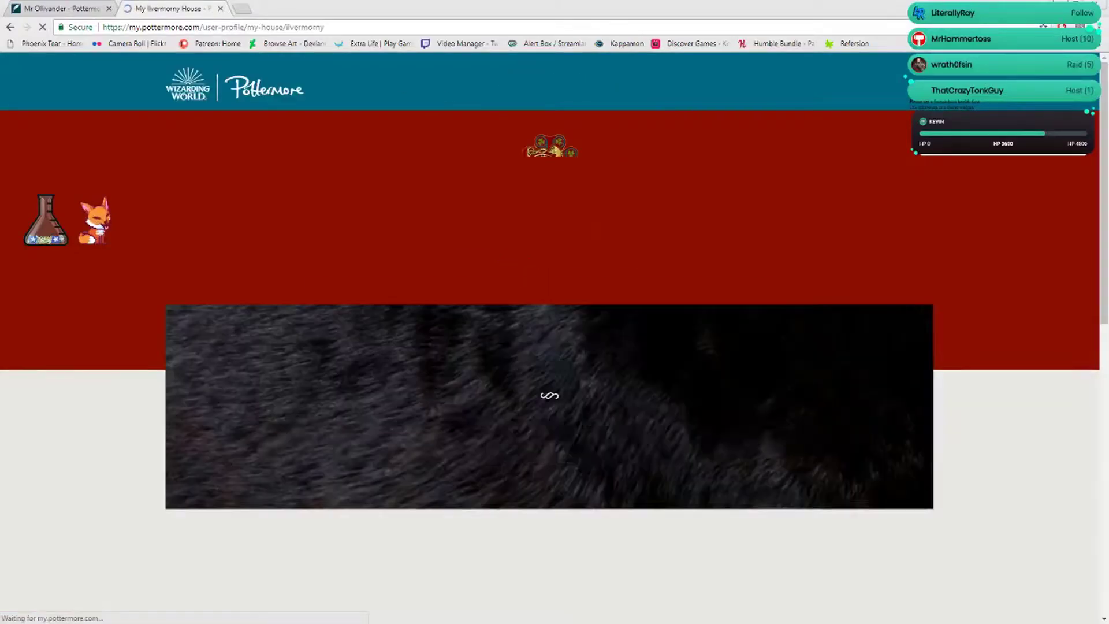
{"action": "scroll", "coordinate": [555, 347], "scroll_direction": "down", "scroll_amount": 3}
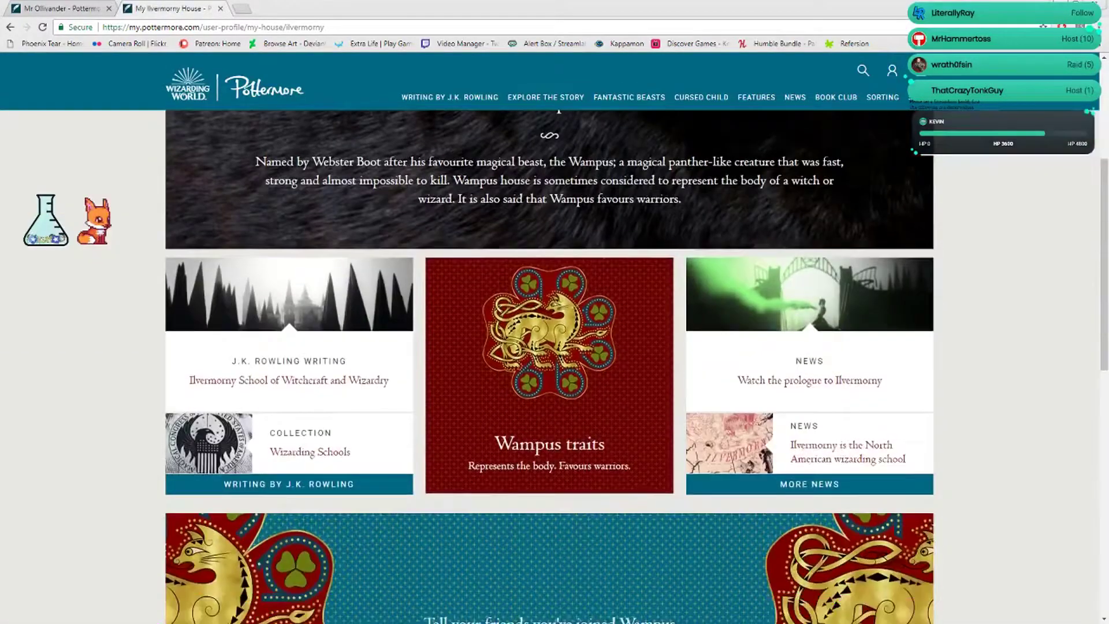
{"action": "scroll", "coordinate": [554, 347], "scroll_direction": "up", "scroll_amount": 2}
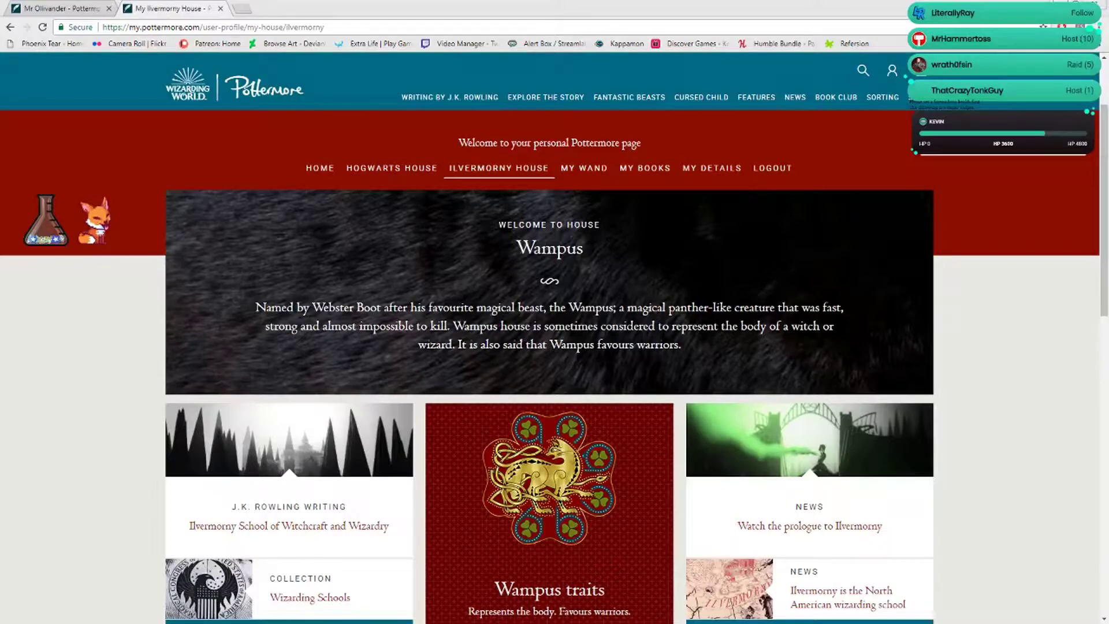
{"action": "scroll", "coordinate": [556, 338], "scroll_direction": "down", "scroll_amount": 5}
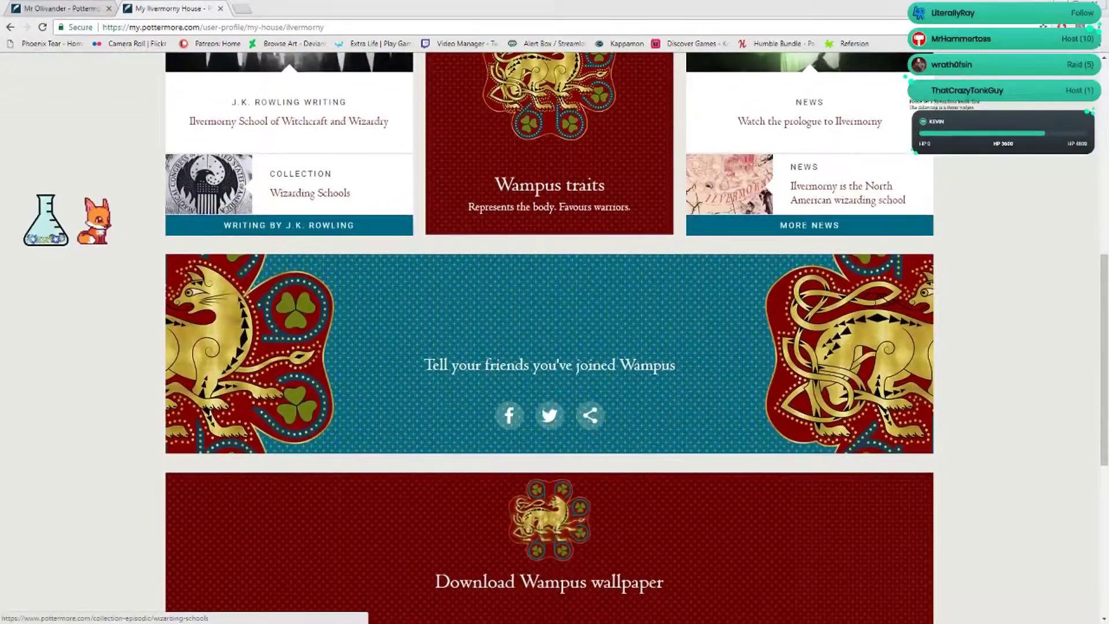
{"action": "scroll", "coordinate": [554, 338], "scroll_direction": "down", "scroll_amount": 1}
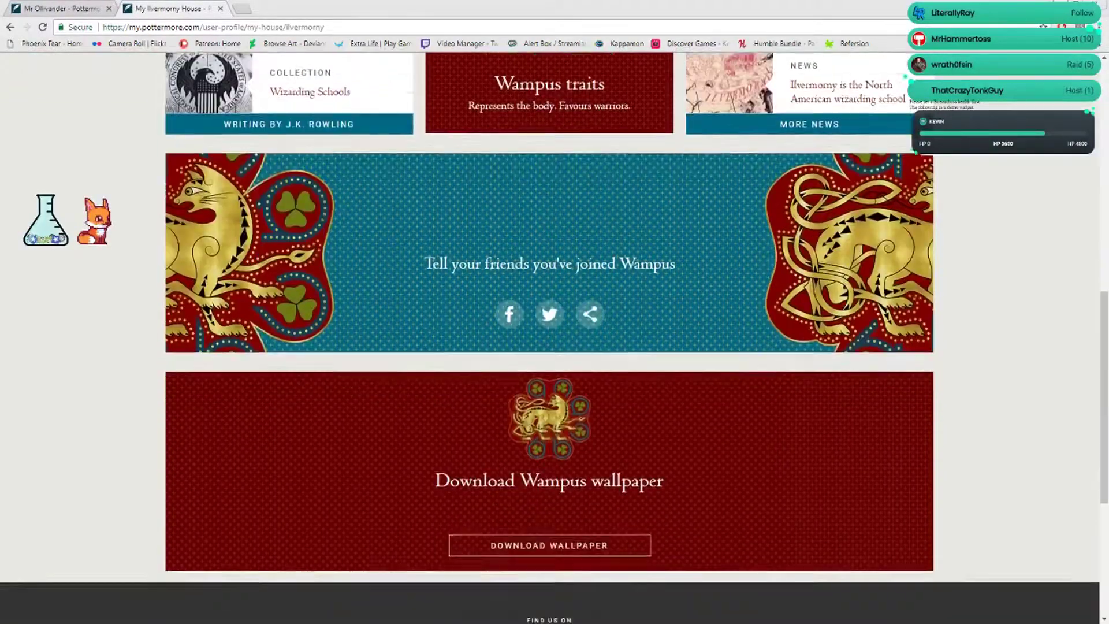
{"action": "scroll", "coordinate": [555, 339], "scroll_direction": "down", "scroll_amount": 3}
{"action": "scroll", "coordinate": [554, 339], "scroll_direction": "up", "scroll_amount": 4}
{"action": "scroll", "coordinate": [554, 338], "scroll_direction": "up", "scroll_amount": 3}
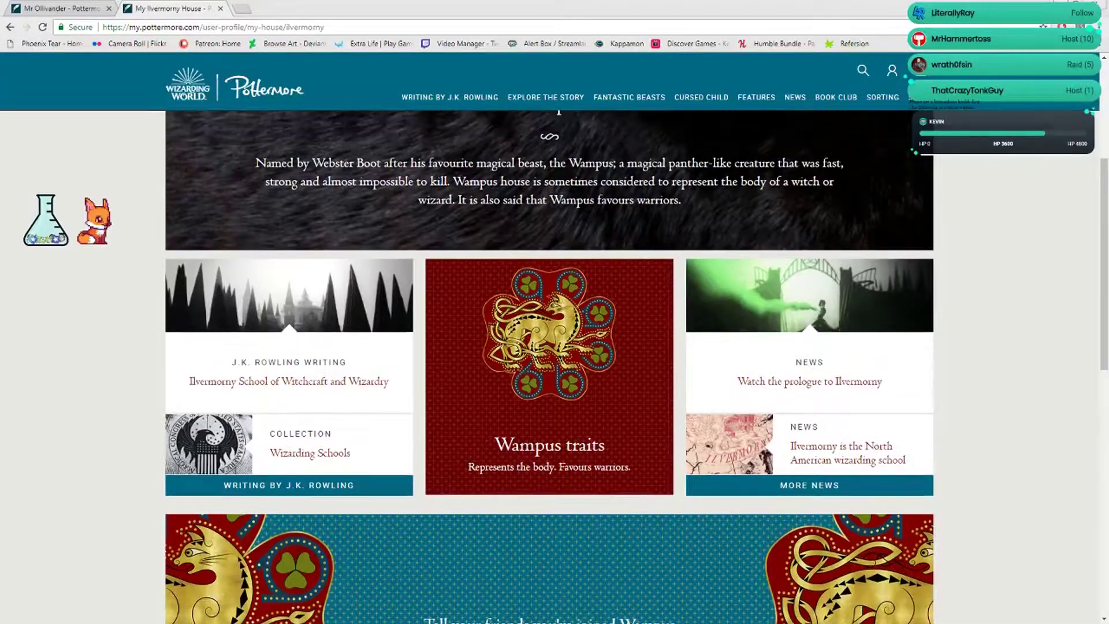
{"action": "scroll", "coordinate": [555, 364], "scroll_direction": "up", "scroll_amount": 3}
{"action": "scroll", "coordinate": [555, 364], "scroll_direction": "down", "scroll_amount": 1}
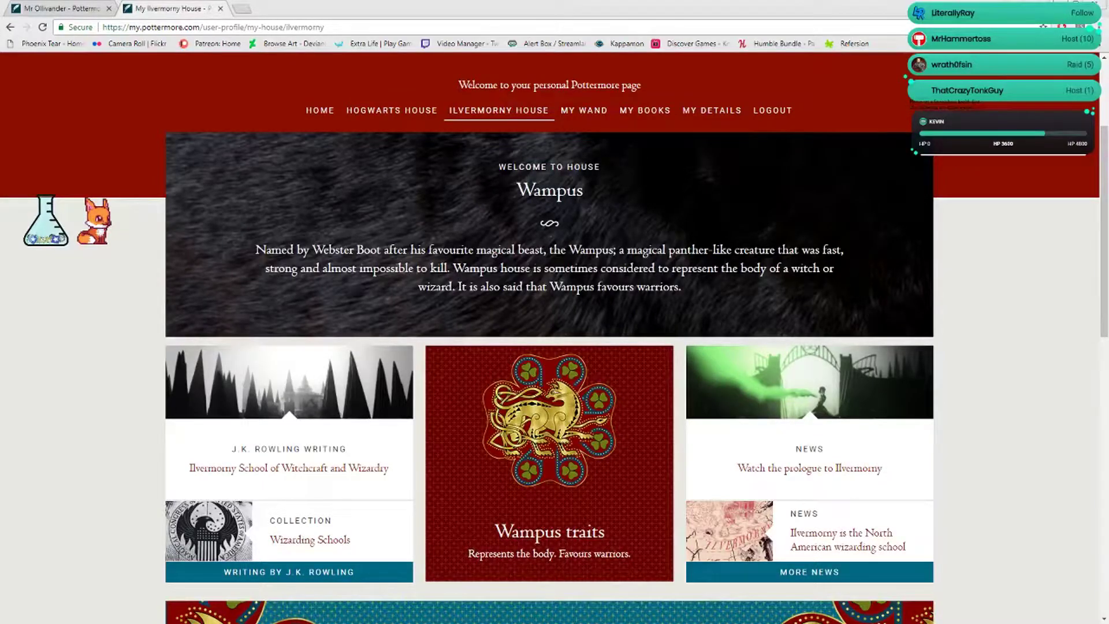
{"action": "scroll", "coordinate": [555, 364], "scroll_direction": "up", "scroll_amount": 2}
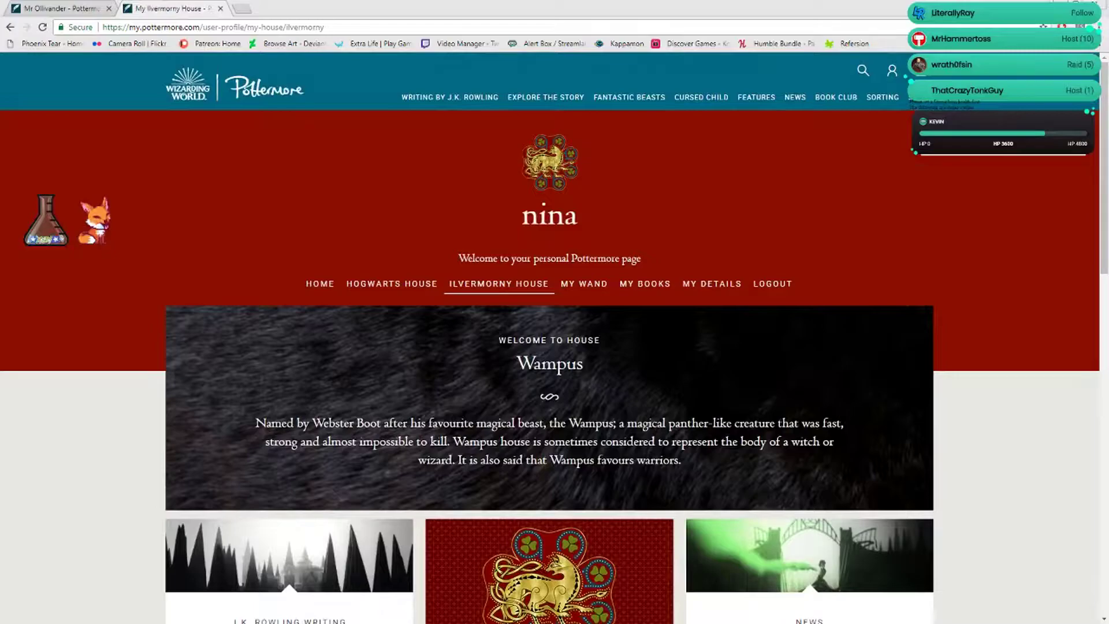
{"action": "scroll", "coordinate": [555, 347], "scroll_direction": "down", "scroll_amount": 4}
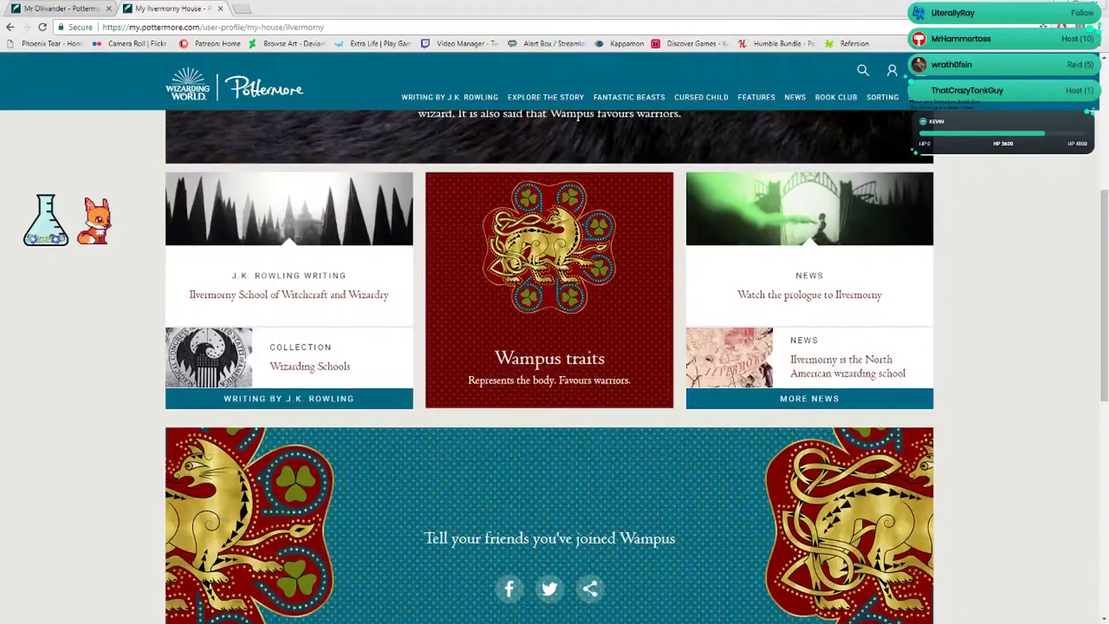
{"action": "scroll", "coordinate": [555, 346], "scroll_direction": "up", "scroll_amount": 1}
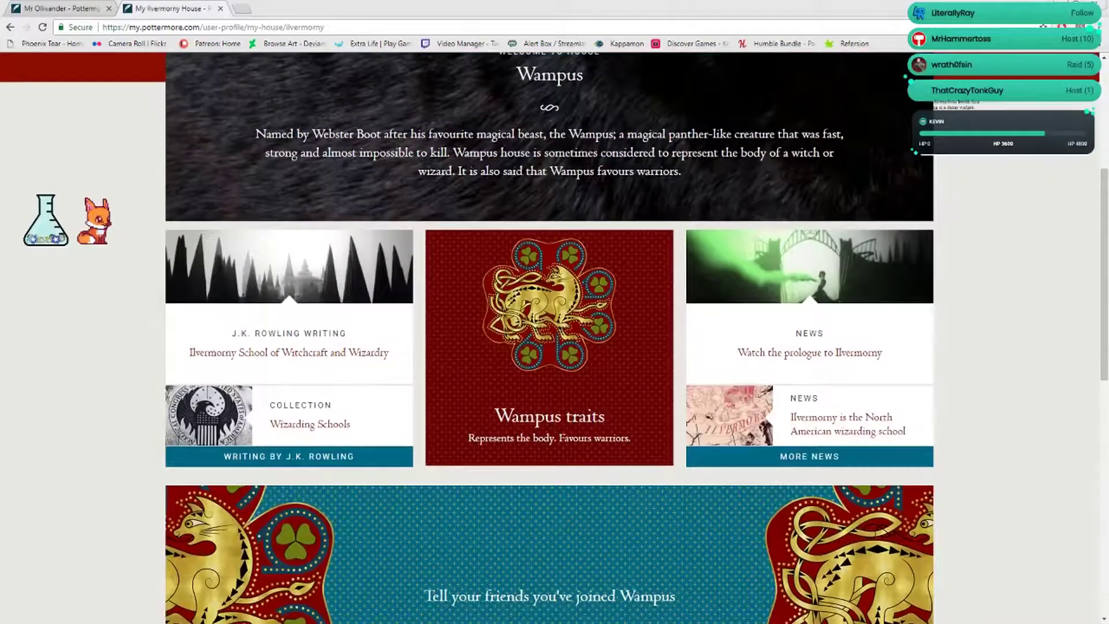
{"action": "right_click", "coordinate": [851, 330]}
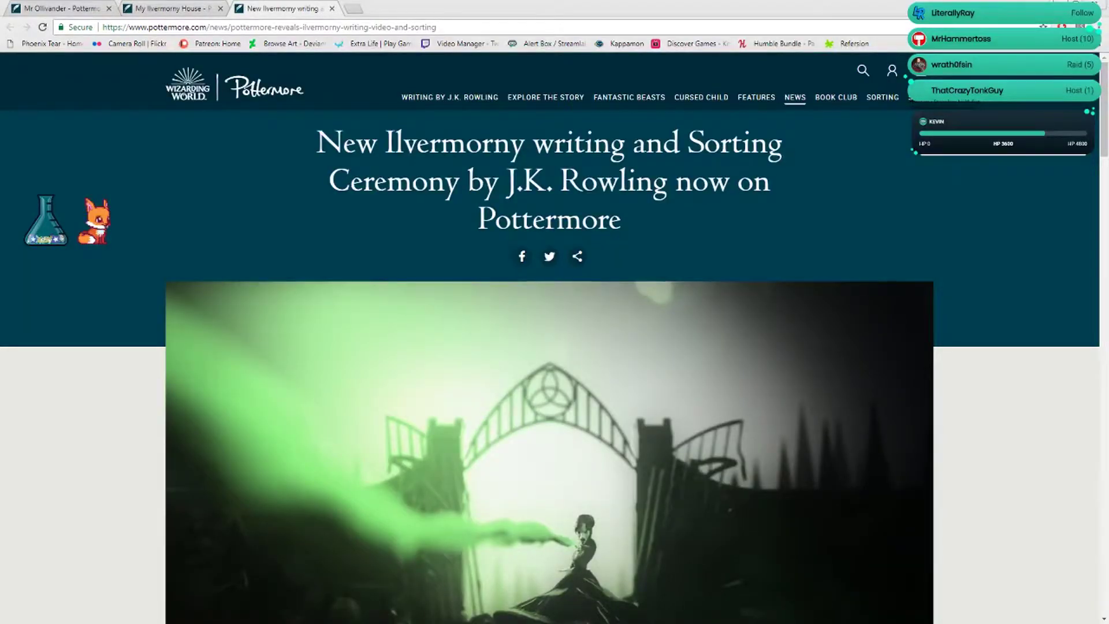
{"action": "scroll", "coordinate": [556, 347], "scroll_direction": "down", "scroll_amount": 5}
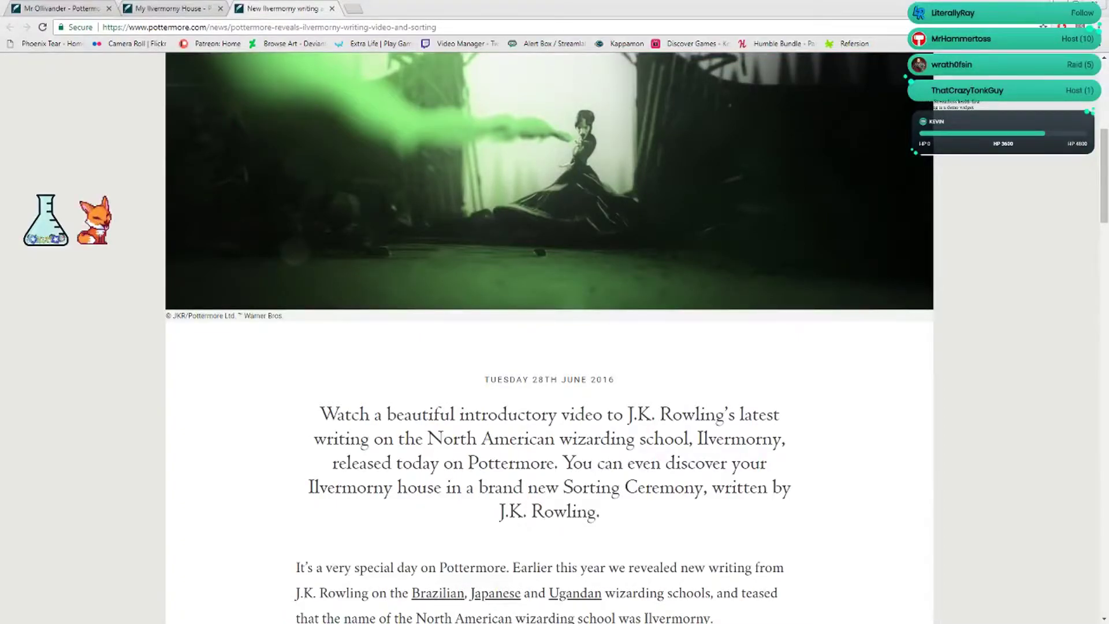
{"action": "scroll", "coordinate": [555, 347], "scroll_direction": "up", "scroll_amount": 5}
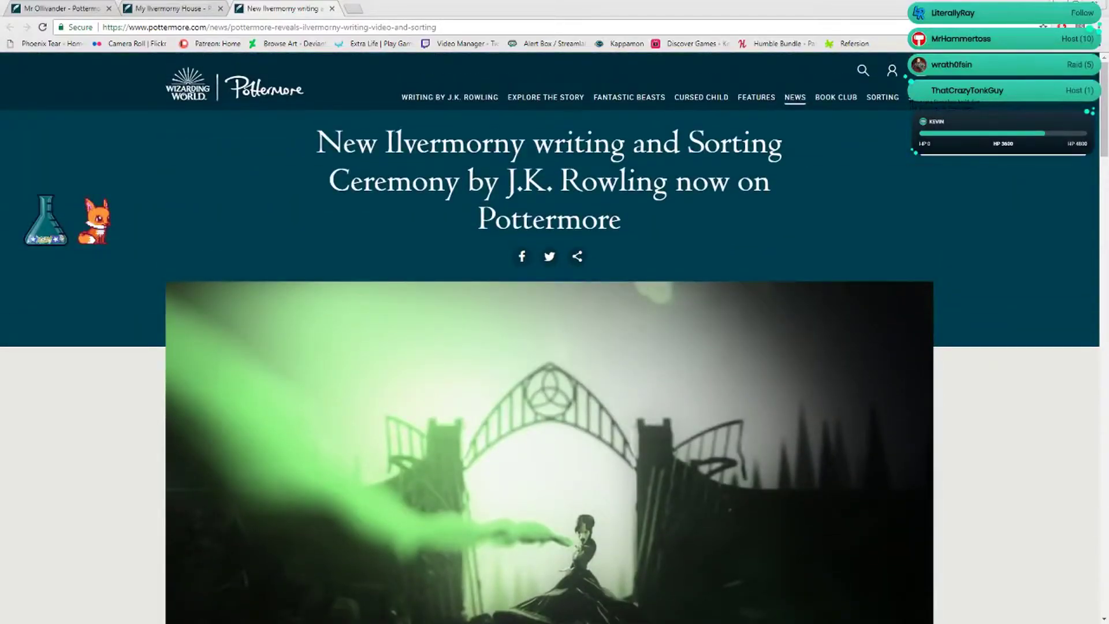
Return from the news article to the My Ilvermorny House tab
{"action": "key", "text": "ctrl+shift+Tab"}
{"action": "scroll", "coordinate": [555, 346], "scroll_direction": "up", "scroll_amount": 3}
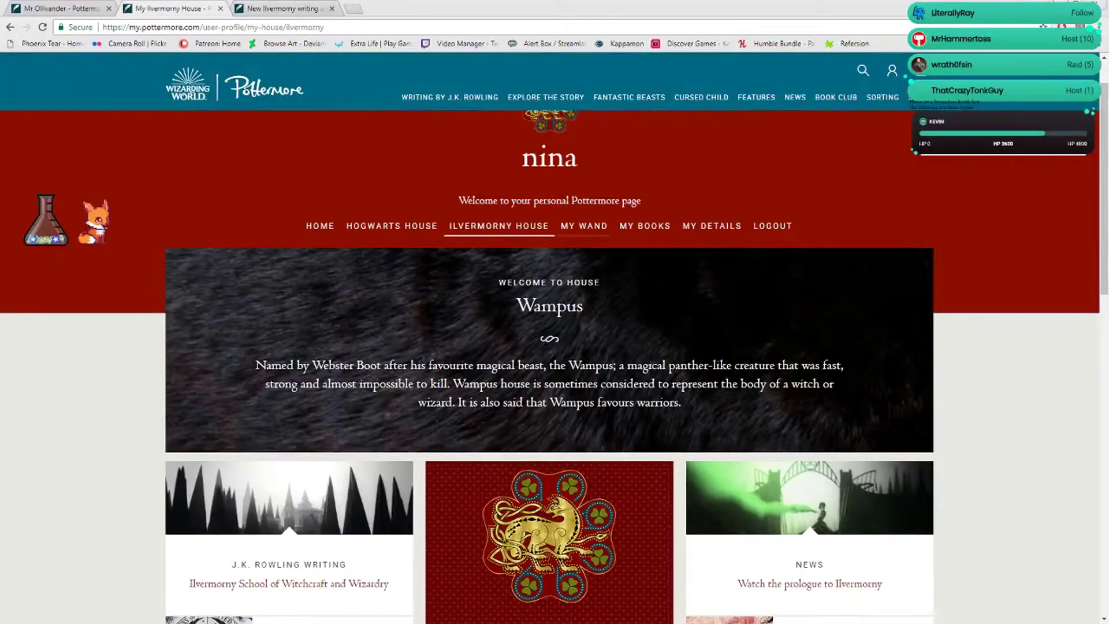
Visit My Details, My Wand and My Books, then join the Wizarding World Book Club
{"action": "left_click", "coordinate": [711, 226]}
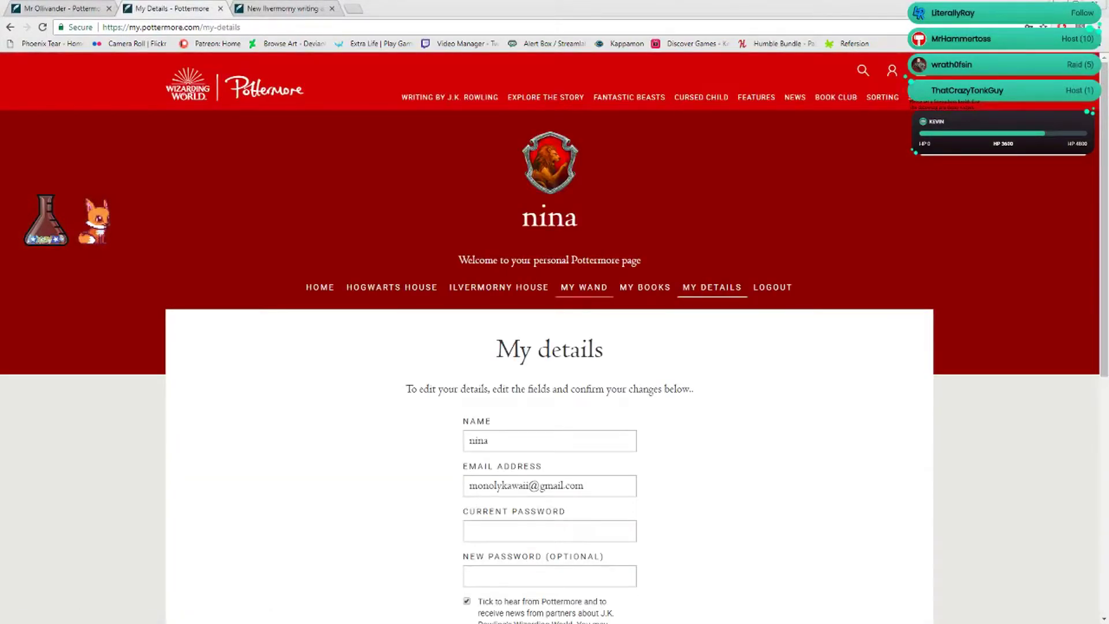
{"action": "left_click", "coordinate": [584, 287]}
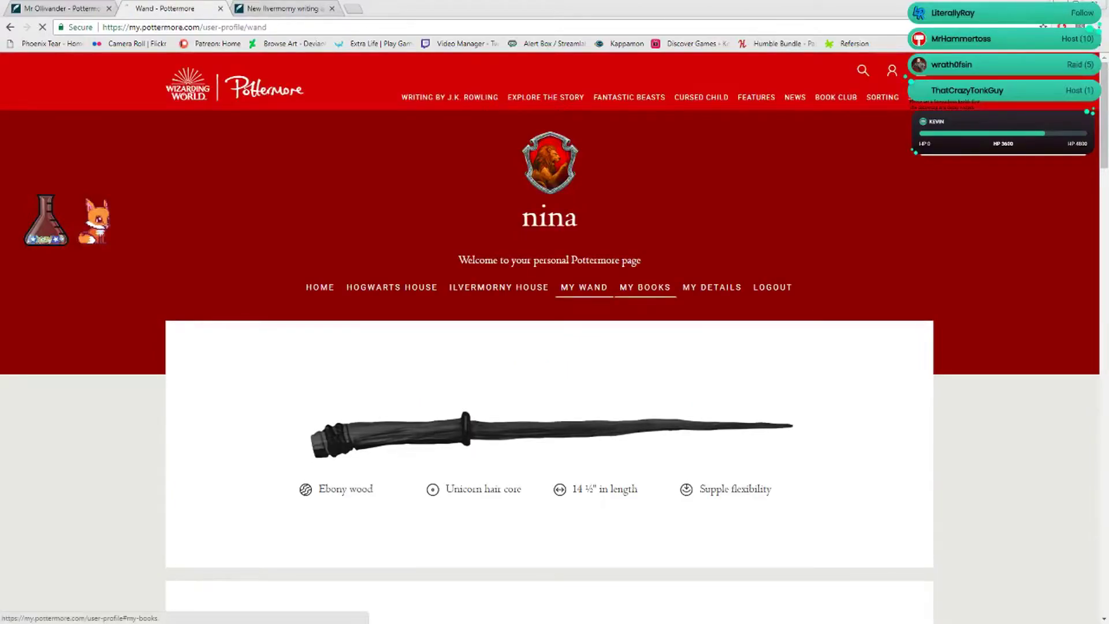
{"action": "left_click", "coordinate": [646, 287]}
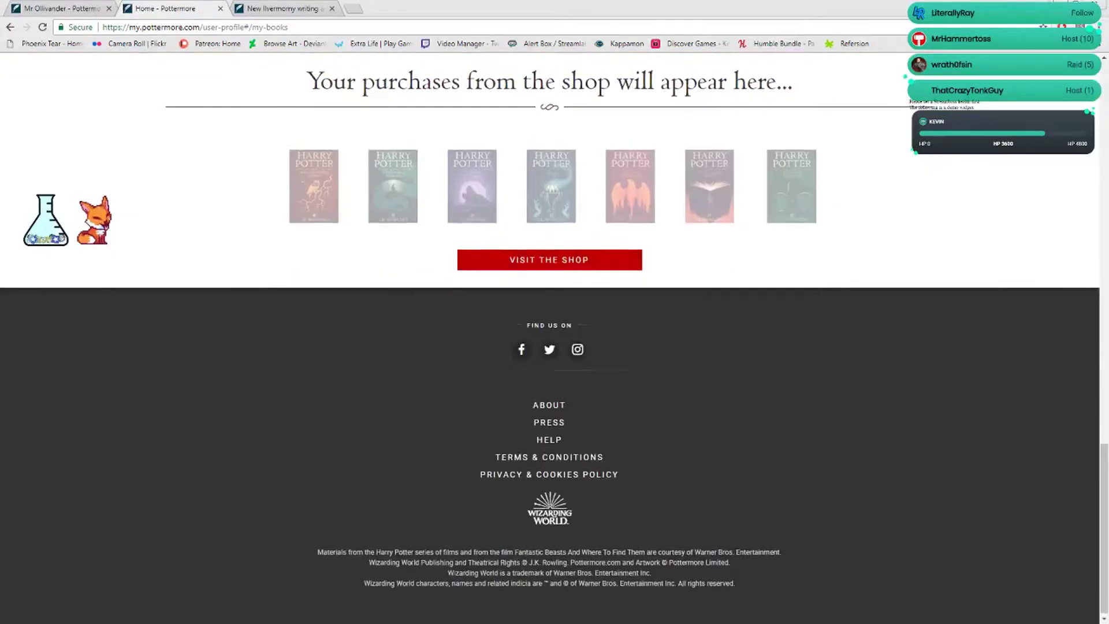
{"action": "scroll", "coordinate": [555, 348], "scroll_direction": "up", "scroll_amount": 3}
{"action": "scroll", "coordinate": [555, 347], "scroll_direction": "up", "scroll_amount": 3}
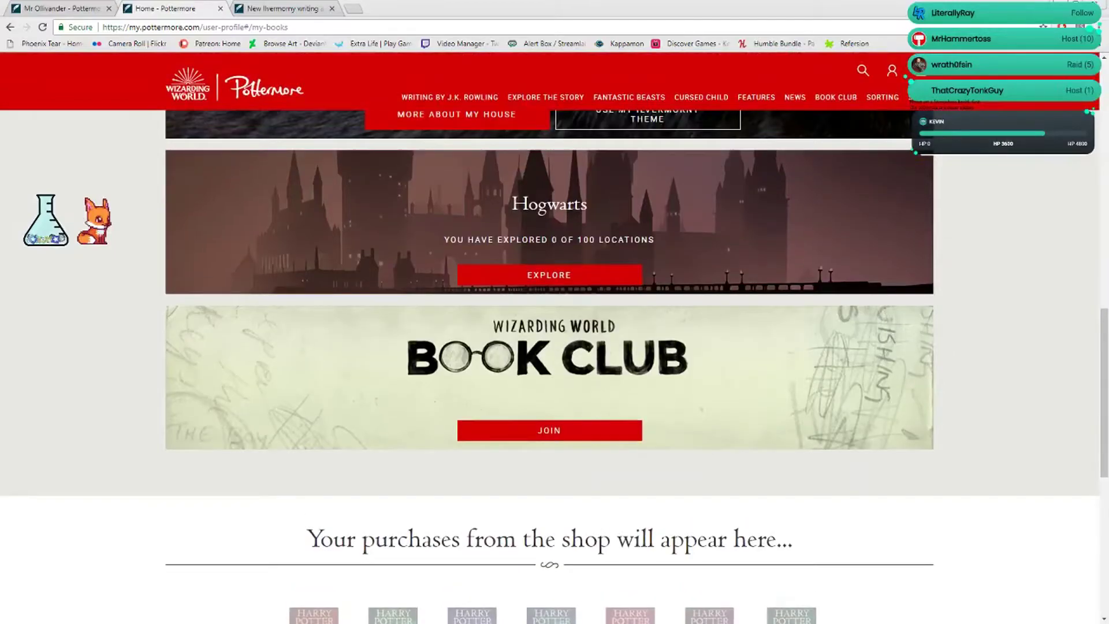
{"action": "left_click", "coordinate": [550, 430]}
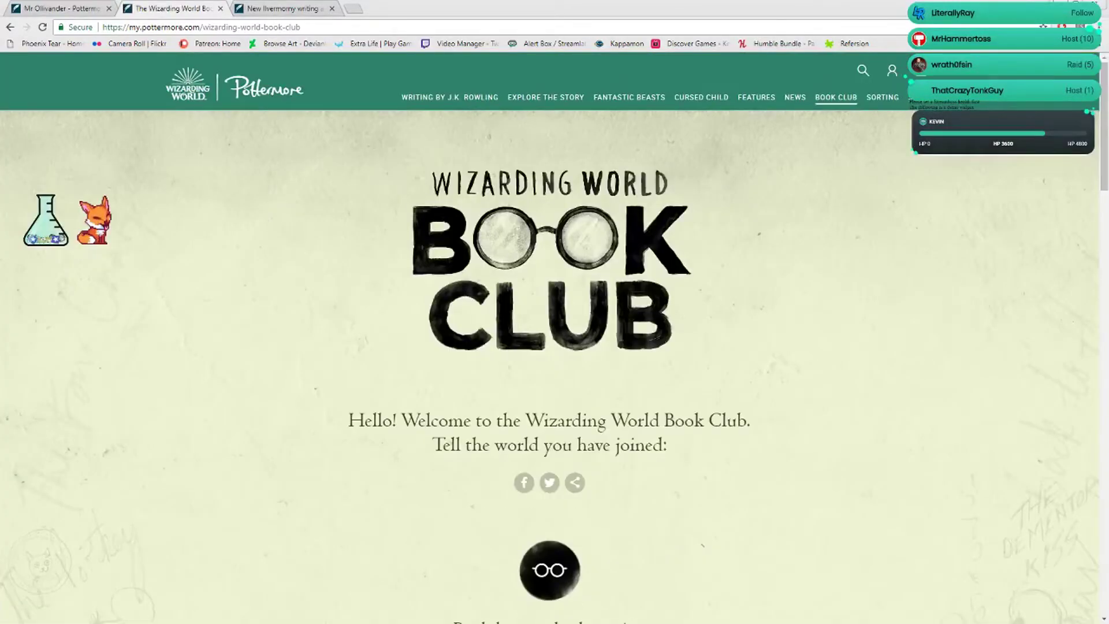
{"action": "scroll", "coordinate": [556, 347], "scroll_direction": "down", "scroll_amount": 2}
{"action": "scroll", "coordinate": [555, 347], "scroll_direction": "down", "scroll_amount": 2}
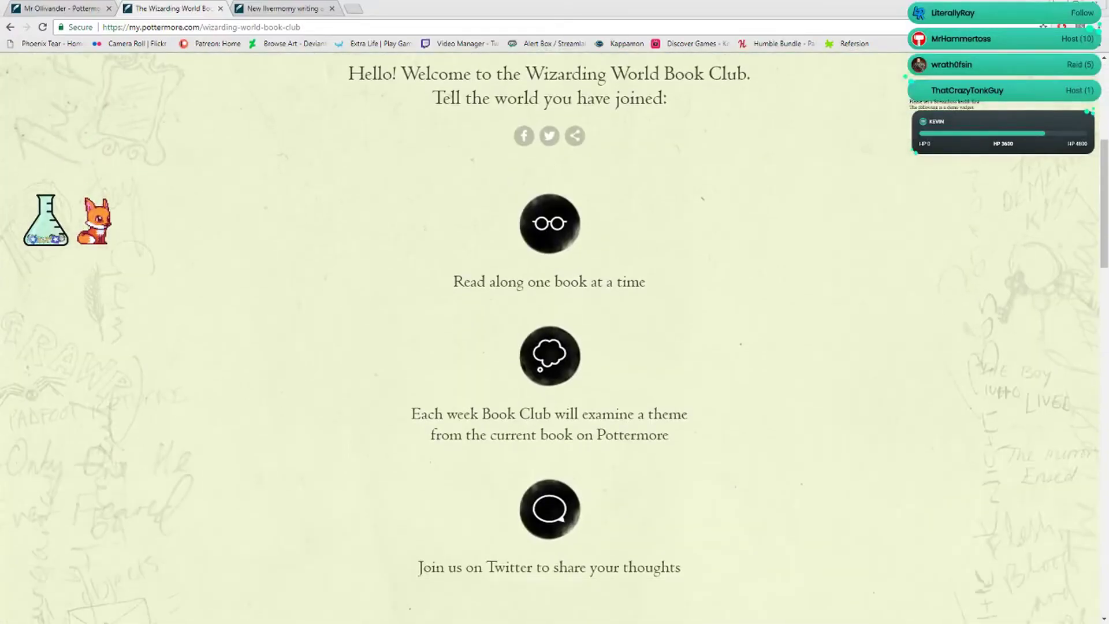